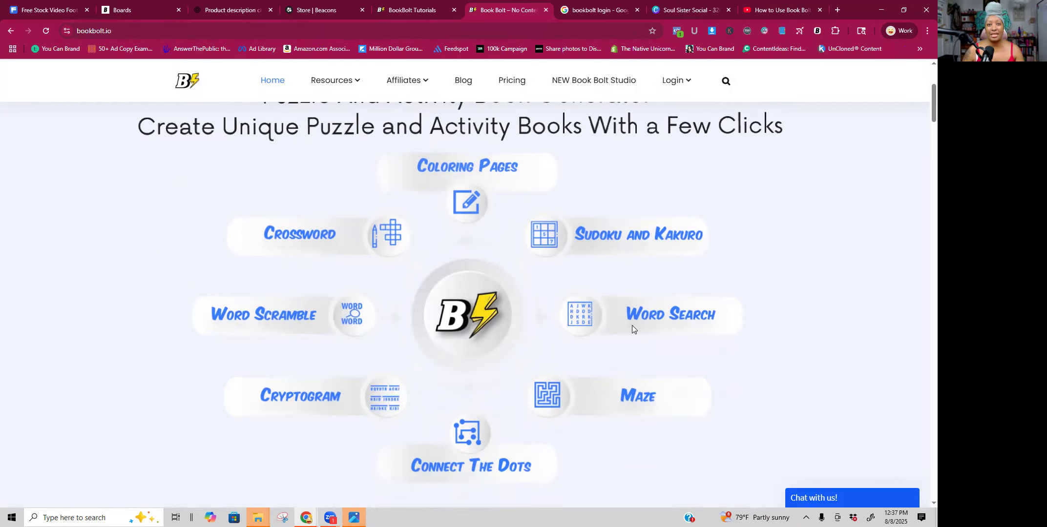
# Look through the home page's overview of puzzle generators, research tools, Book Bolt Studio, Chrome extensions and the global community
pyautogui.scroll(-4, 414, 308)
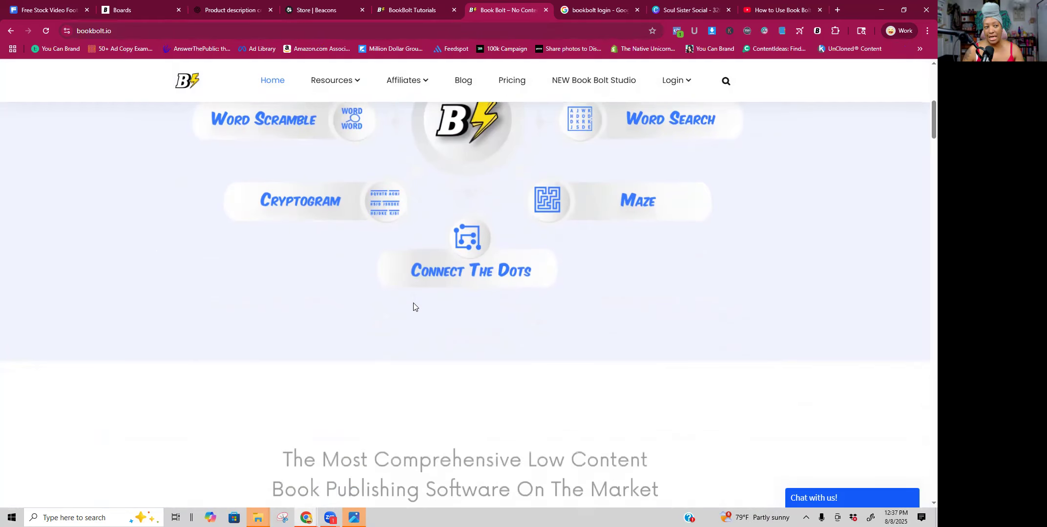
pyautogui.scroll(-7, 413, 308)
pyautogui.scroll(-1, 400, 279)
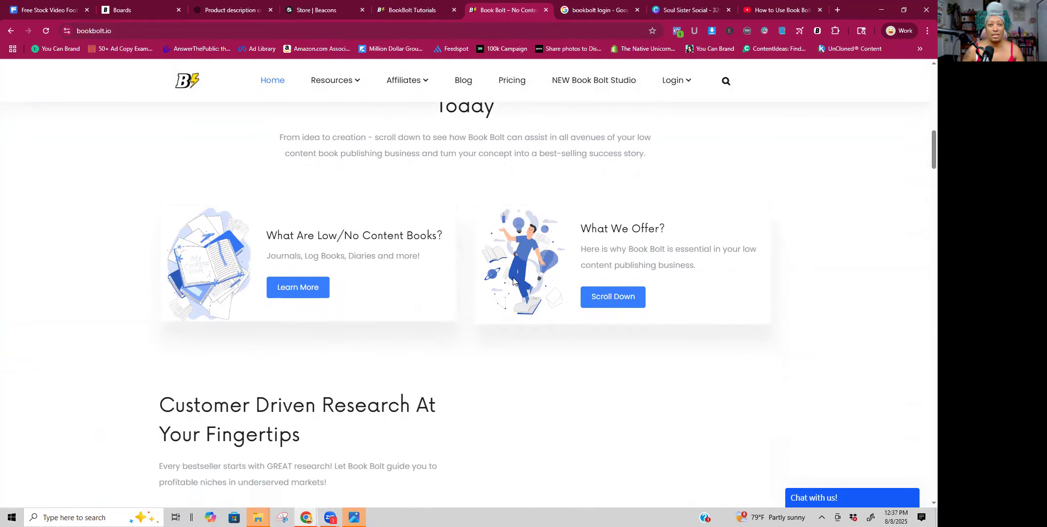
pyautogui.scroll(-6, 676, 259)
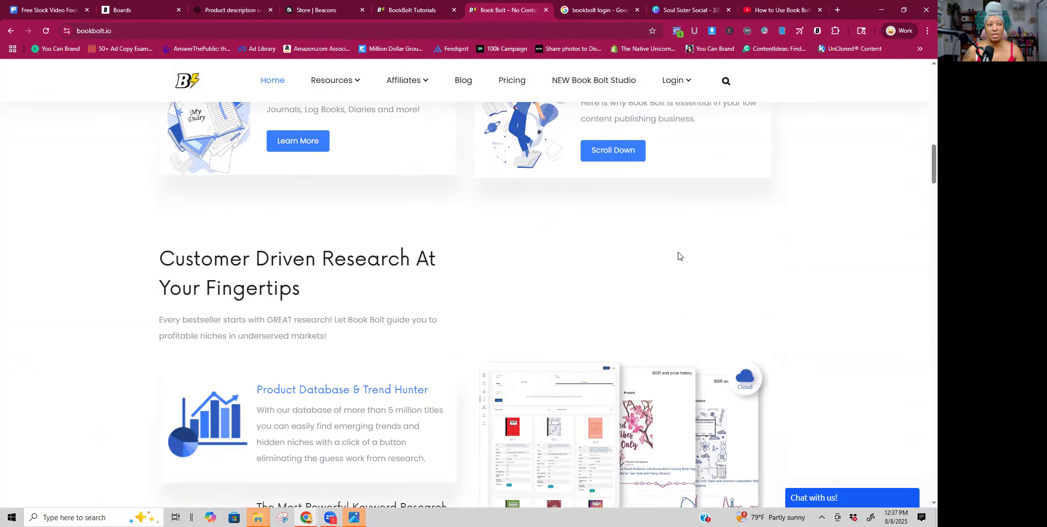
pyautogui.scroll(-12, 520, 350)
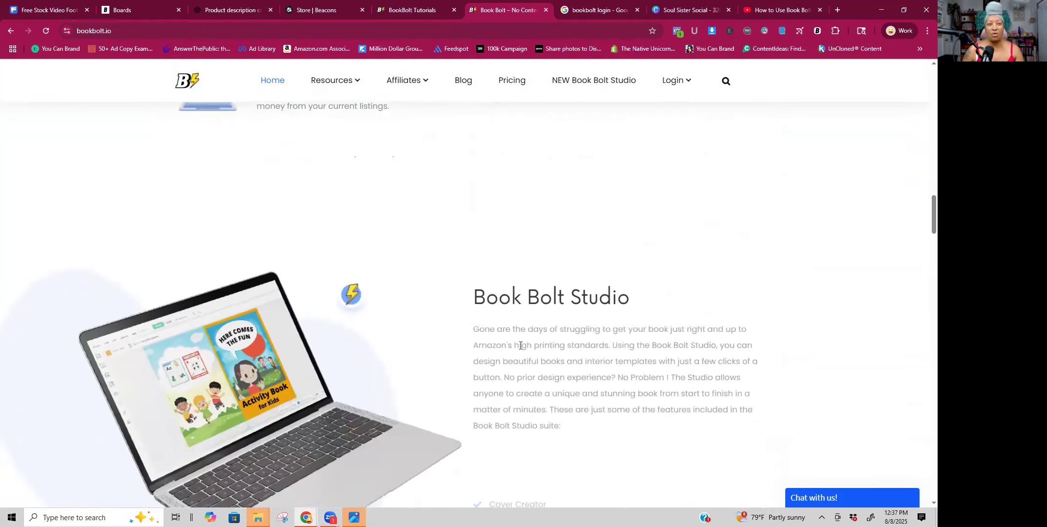
pyautogui.scroll(-9, 520, 350)
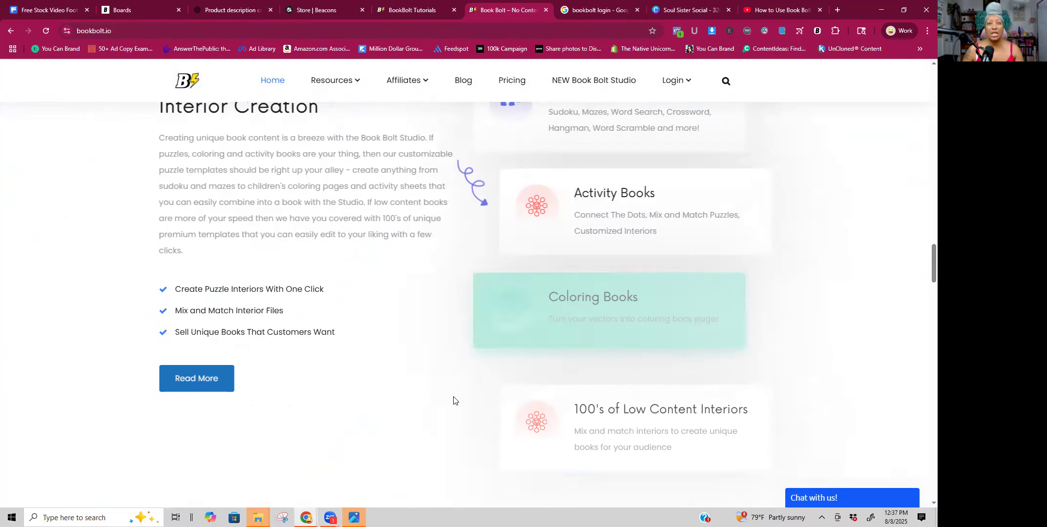
pyautogui.scroll(-14, 422, 410)
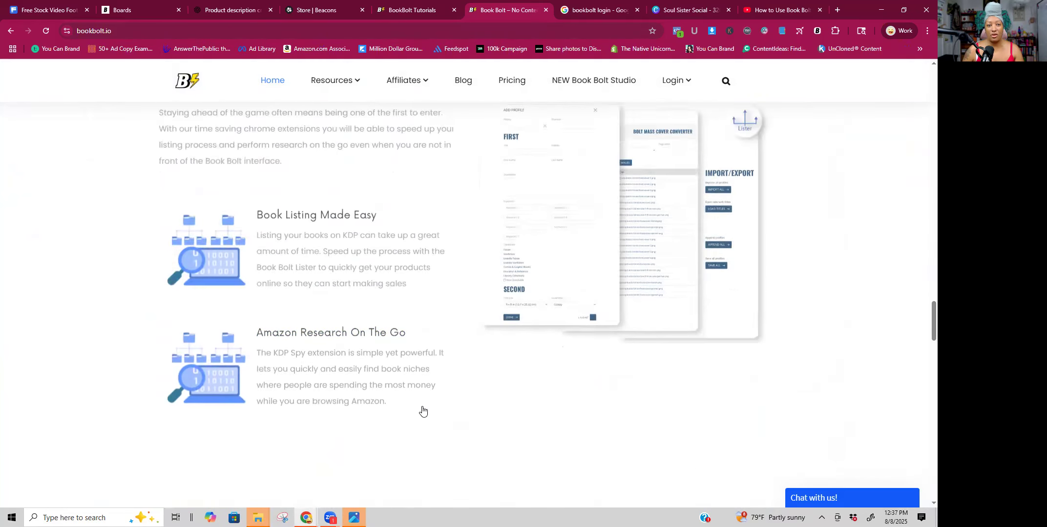
pyautogui.scroll(-12, 422, 411)
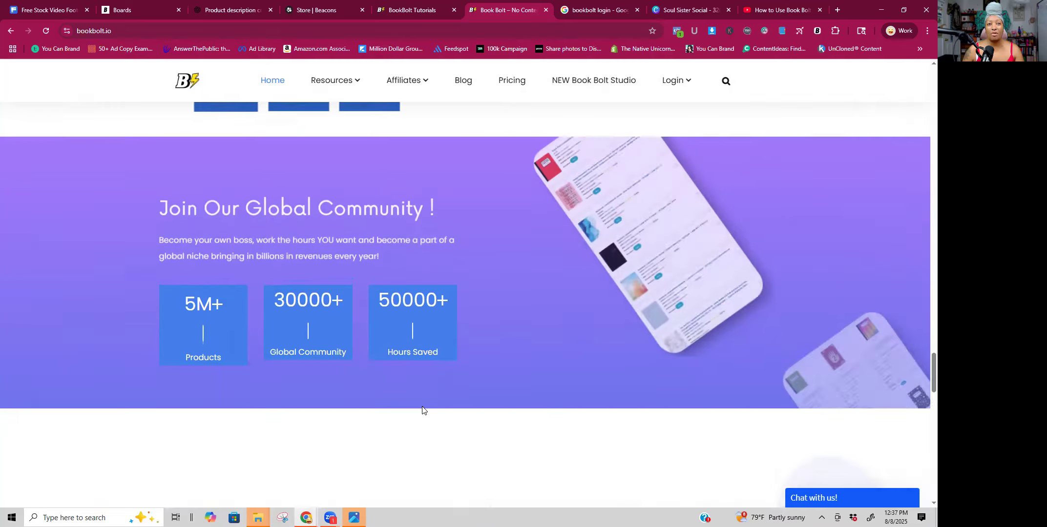
pyautogui.scroll(-12, 423, 411)
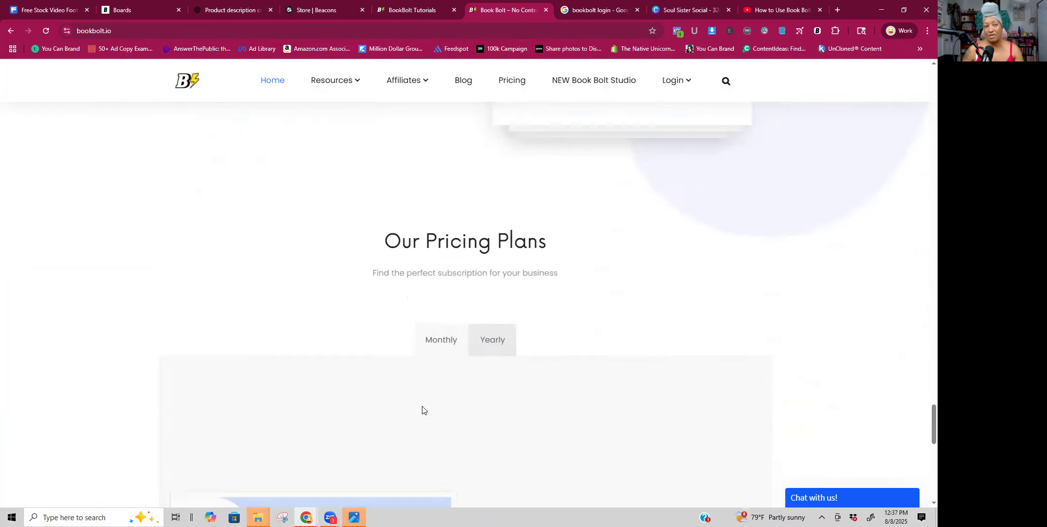
# Compare the features and monthly prices of the Monthly Newbie and Monthly Pro plans
pyautogui.scroll(-1, 422, 410)
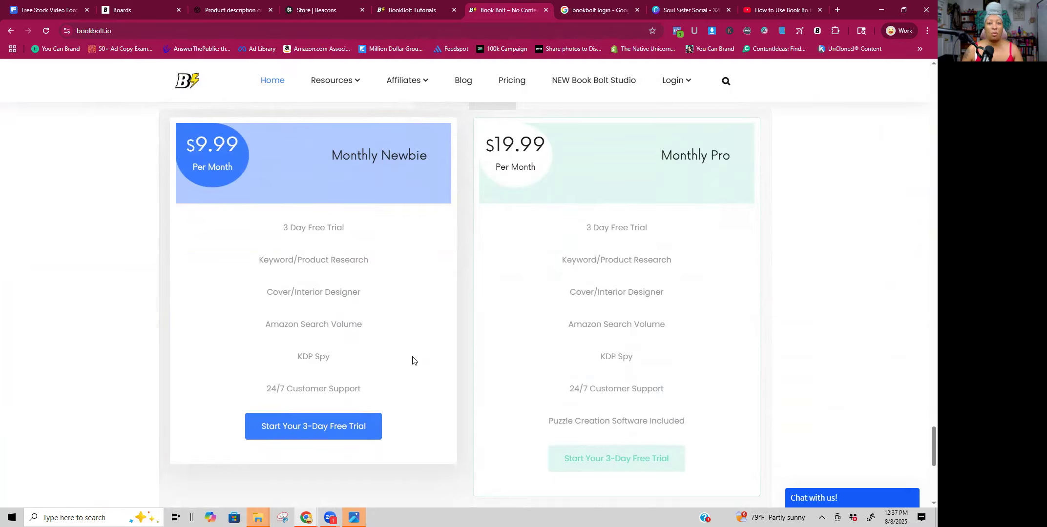
pyautogui.scroll(-3, 427, 353)
pyautogui.scroll(-2, 427, 354)
pyautogui.scroll(5, 427, 354)
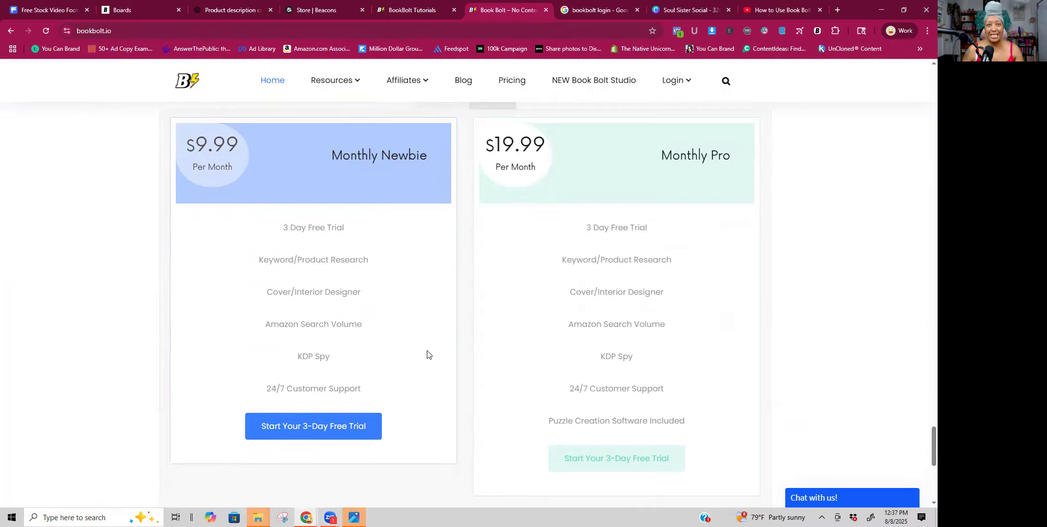
pyautogui.scroll(5, 427, 353)
pyautogui.scroll(-4, 428, 355)
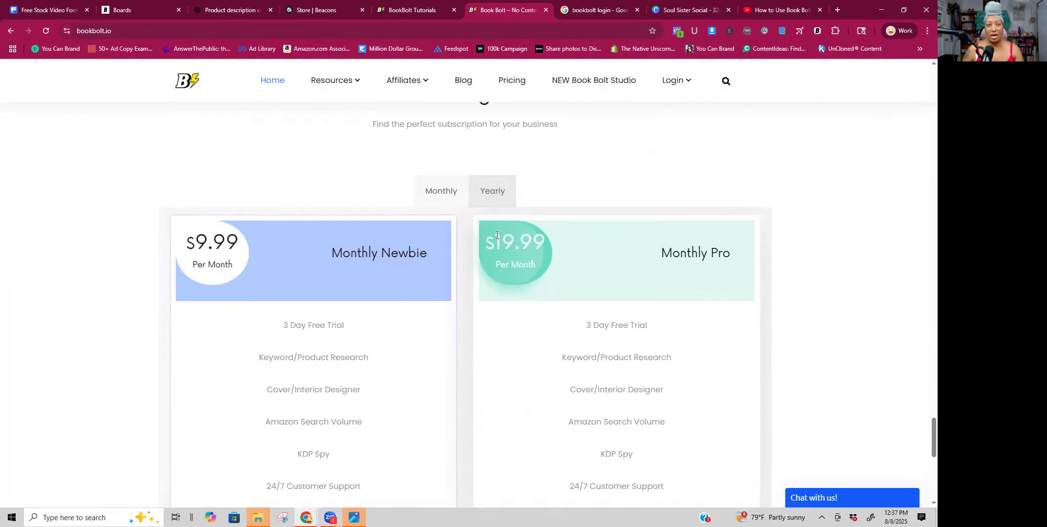
pyautogui.scroll(-3, 545, 319)
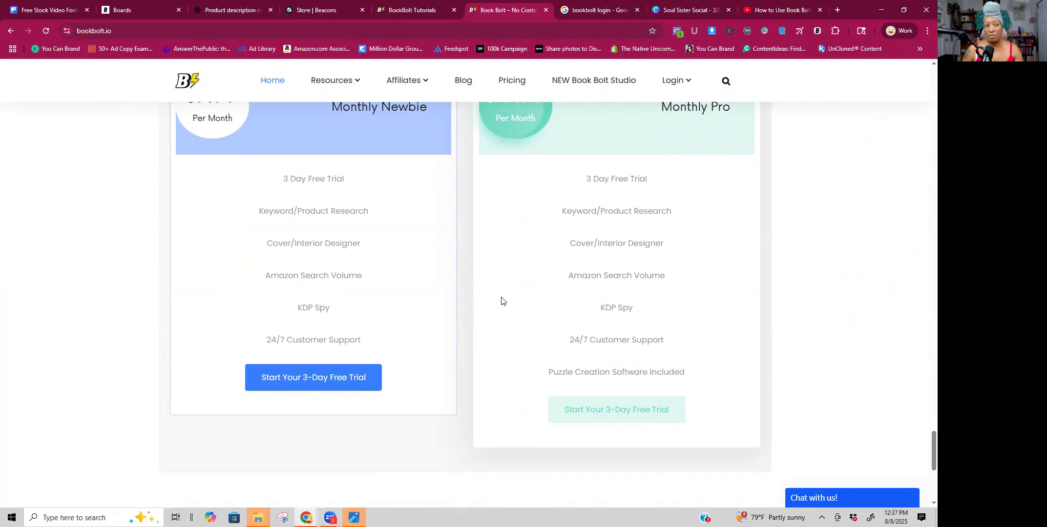
# Return to the start of the home page and follow the 3-day free trial offer into the members area
pyautogui.scroll(15, 619, 318)
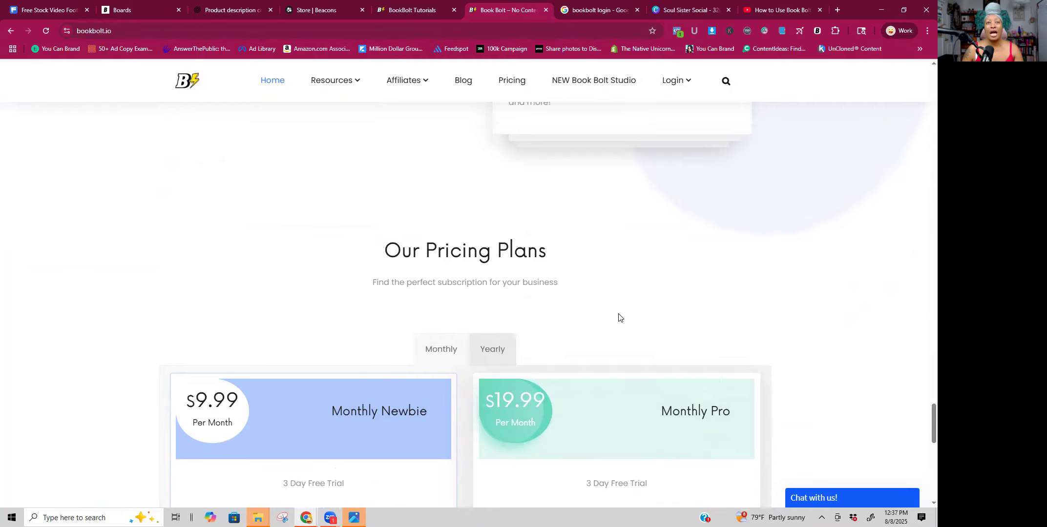
pyautogui.scroll(20, 618, 318)
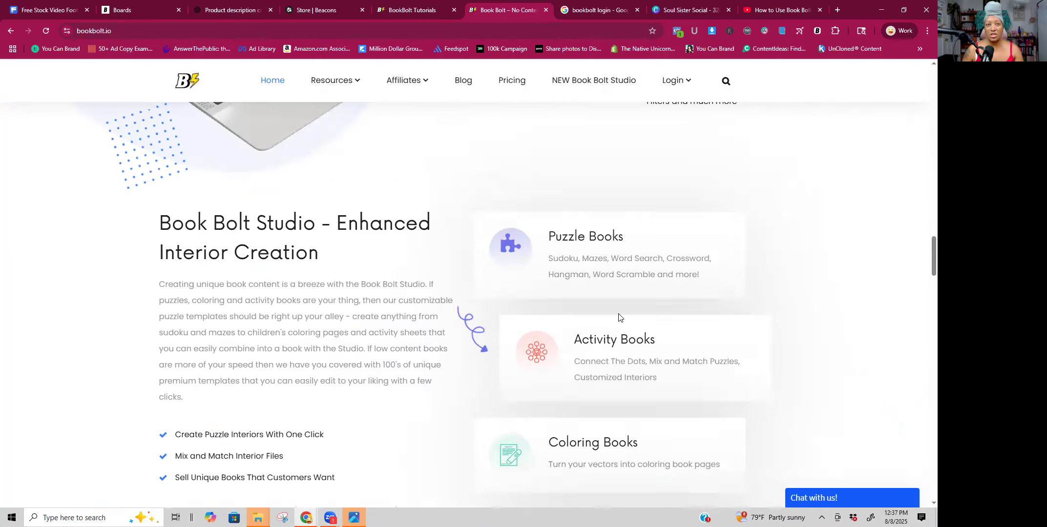
pyautogui.scroll(10, 618, 314)
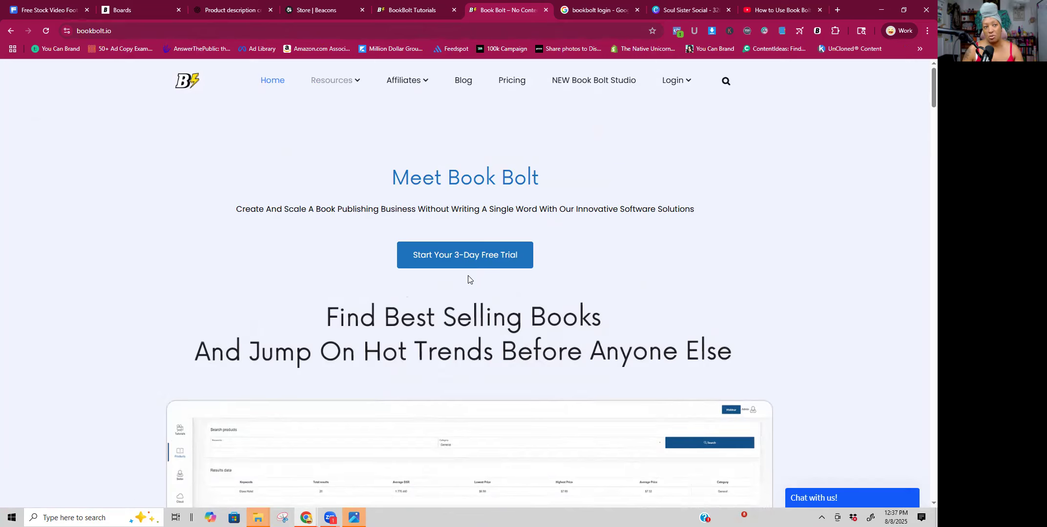
pyautogui.click(478, 261)
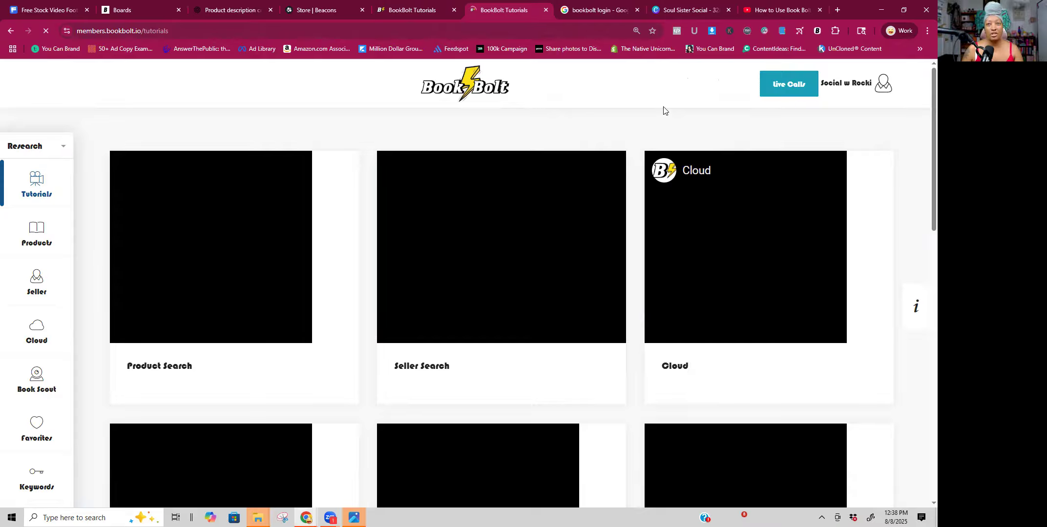
# Look through the tutorial videos offered in the members area, from Product Search to Mass Cover Creator
pyautogui.scroll(-1, 272, 185)
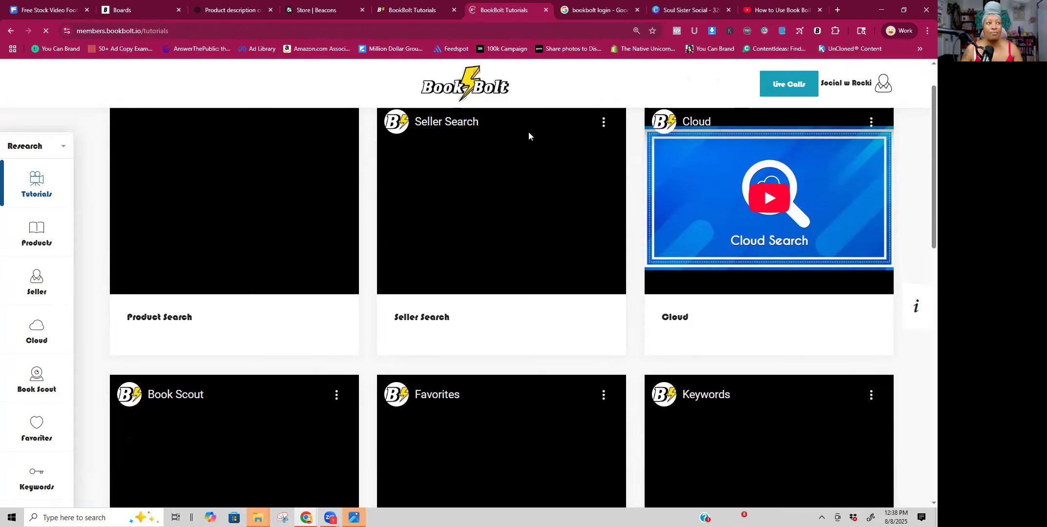
pyautogui.scroll(1, 313, 203)
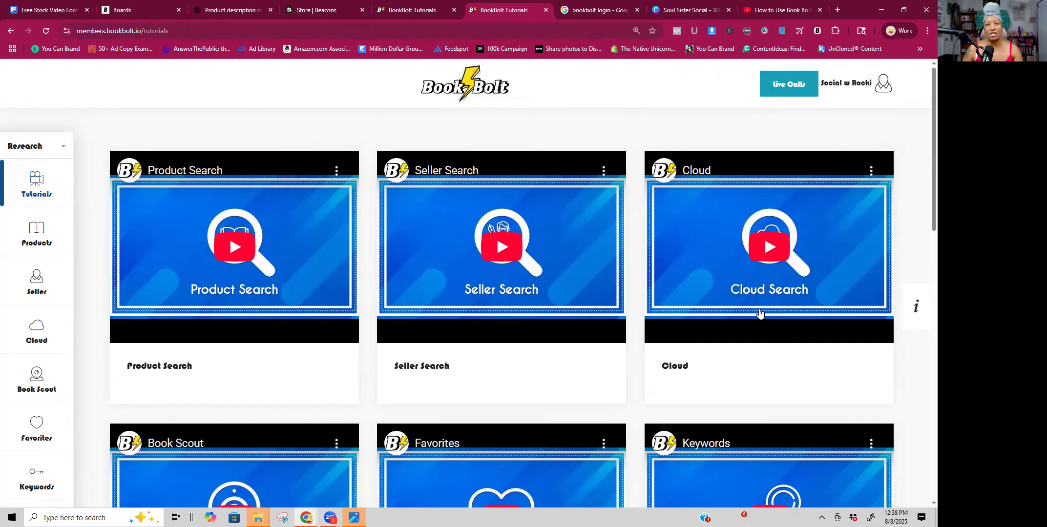
pyautogui.scroll(-7, 648, 306)
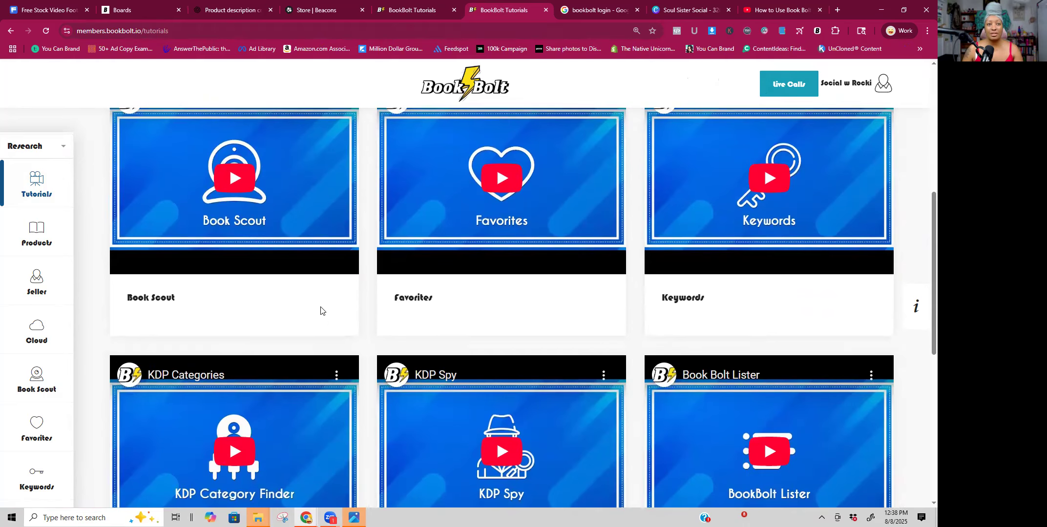
pyautogui.scroll(2, 387, 310)
pyautogui.scroll(-3, 766, 229)
pyautogui.scroll(-3, 767, 229)
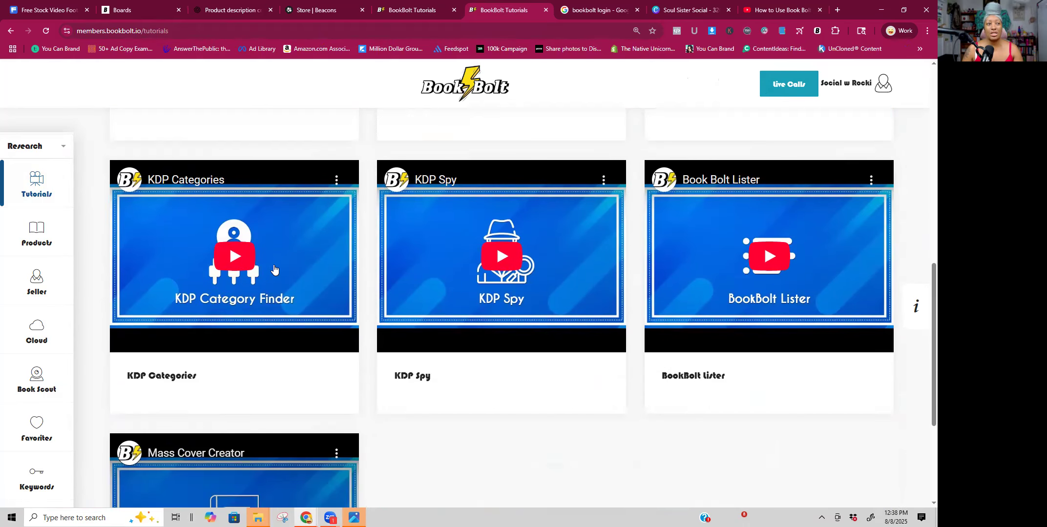
pyautogui.scroll(-4, 177, 343)
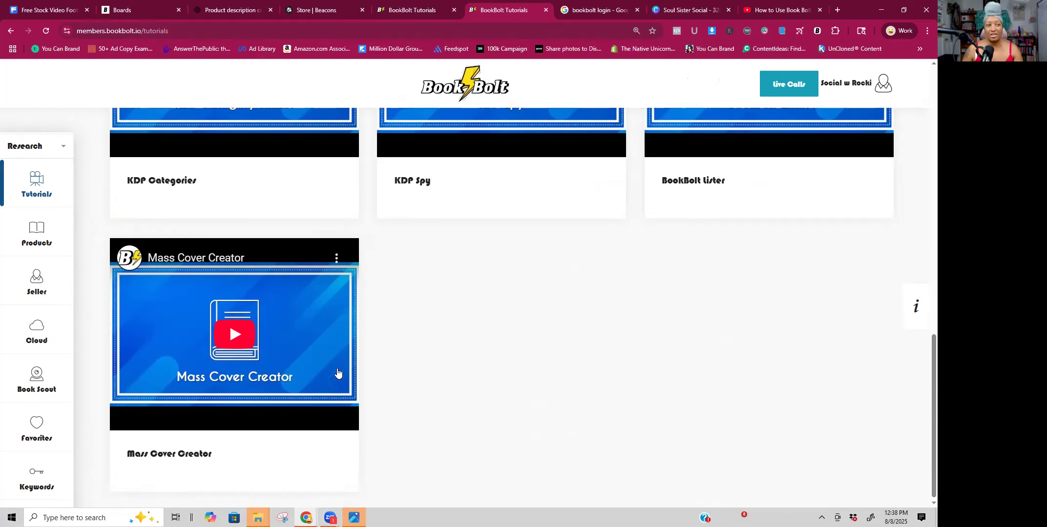
pyautogui.scroll(5, 339, 358)
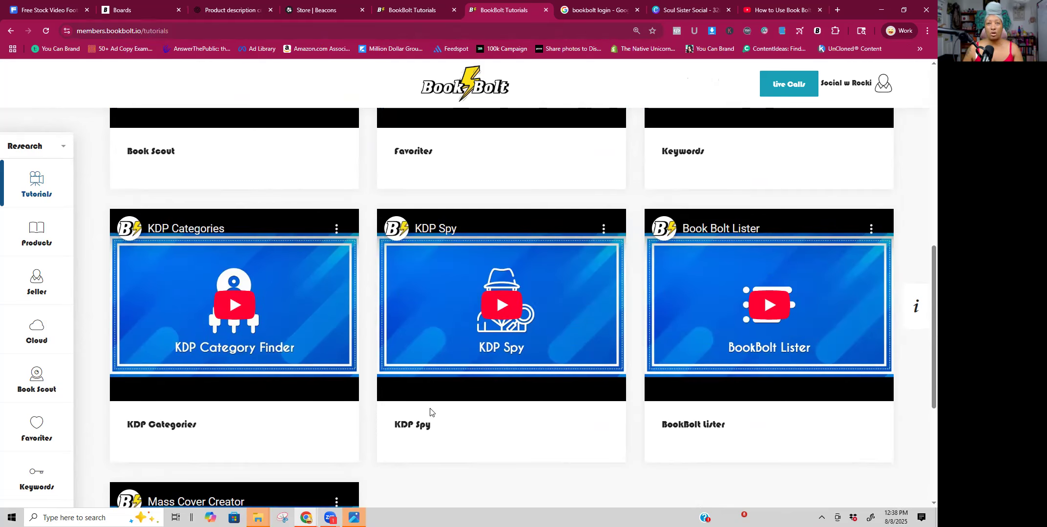
# Briefly play the KDP Spy and Book Scout tutorial videos, pausing the Book Scout one
pyautogui.click(492, 302)
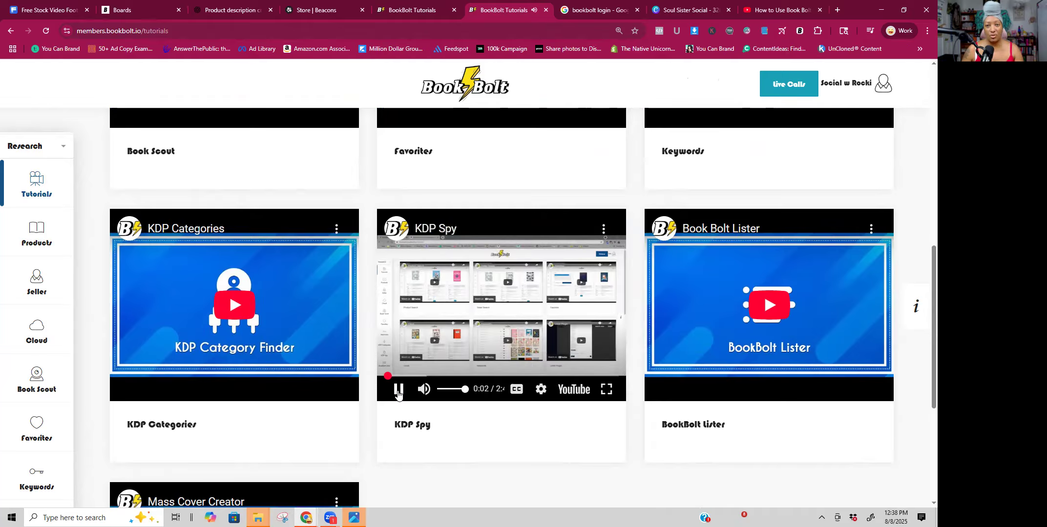
pyautogui.scroll(6, 298, 328)
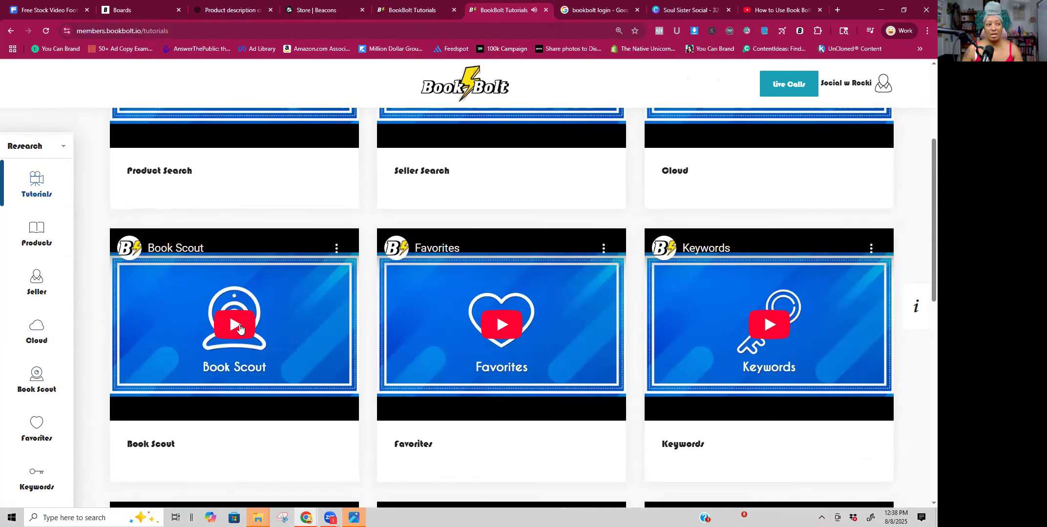
pyautogui.scroll(-1, 241, 326)
pyautogui.click(242, 275)
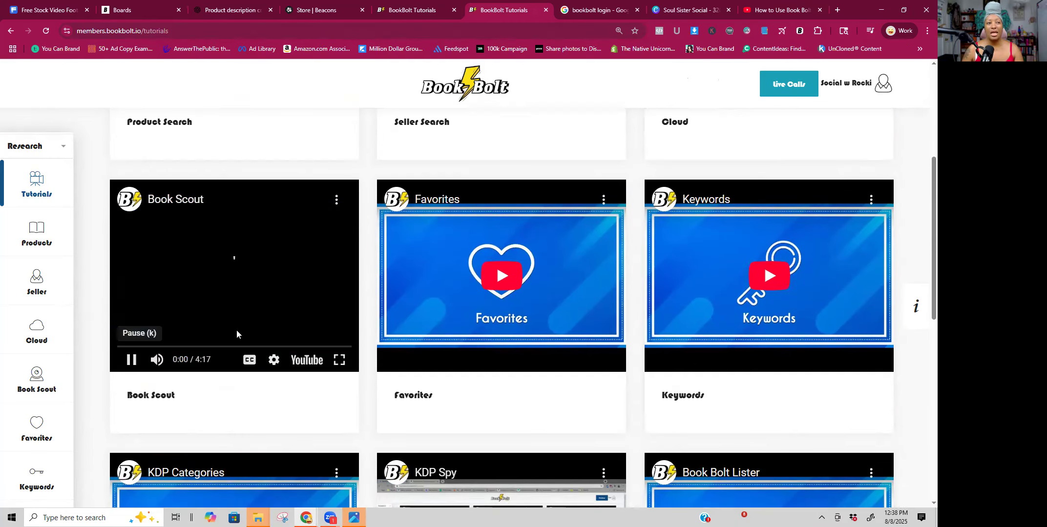
pyautogui.click(132, 360)
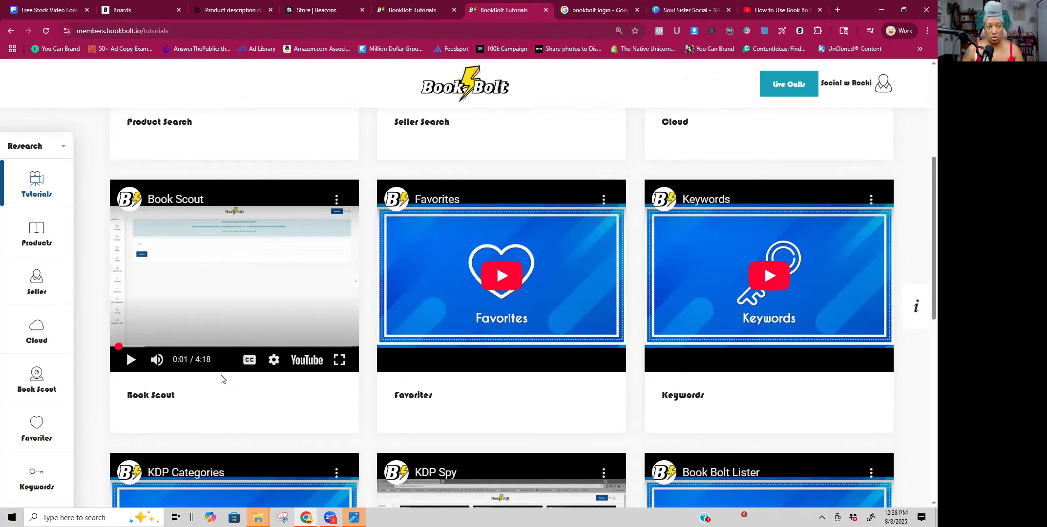
# Check the choice between the Research and Create sections, stay in Research, and open the product search page
pyautogui.scroll(5, 240, 203)
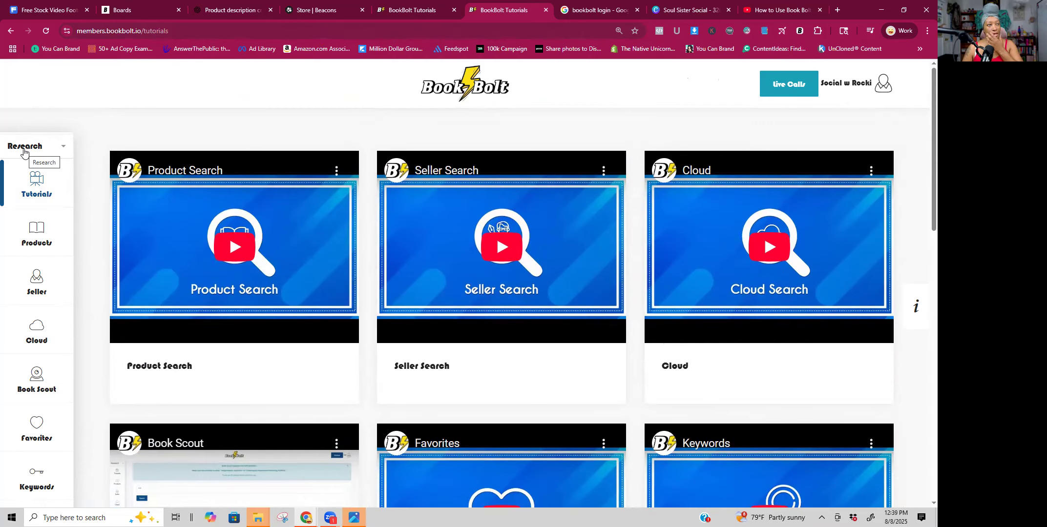
pyautogui.click(55, 150)
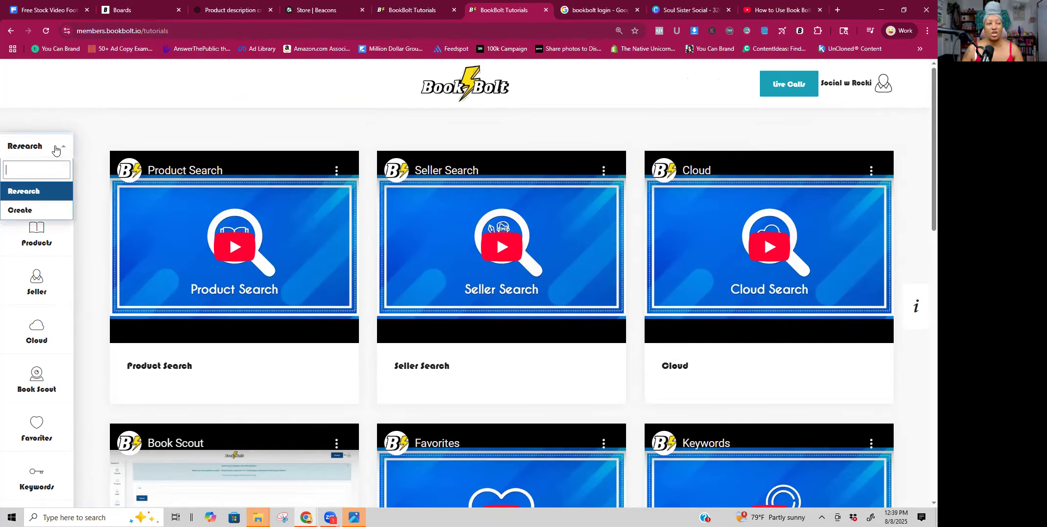
pyautogui.click(56, 148)
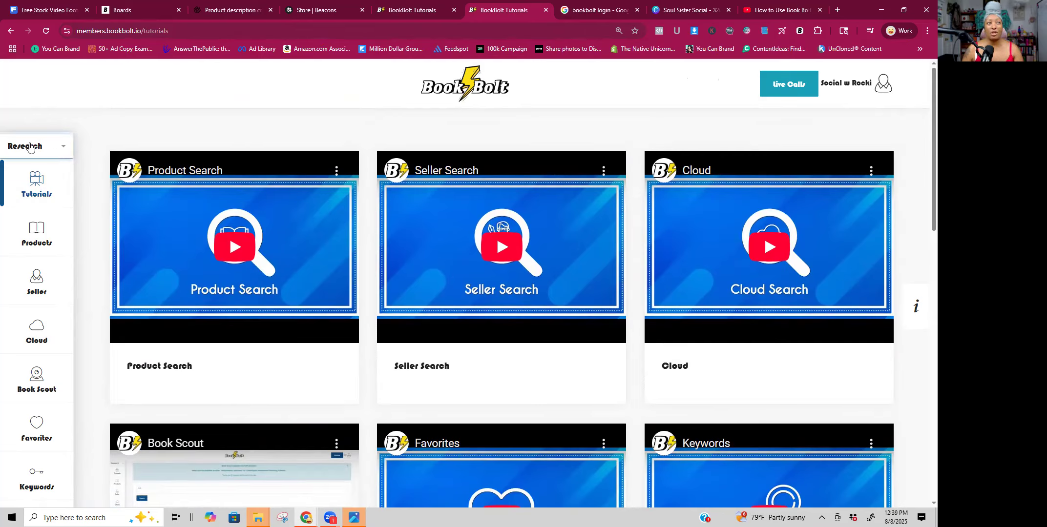
pyautogui.click(55, 232)
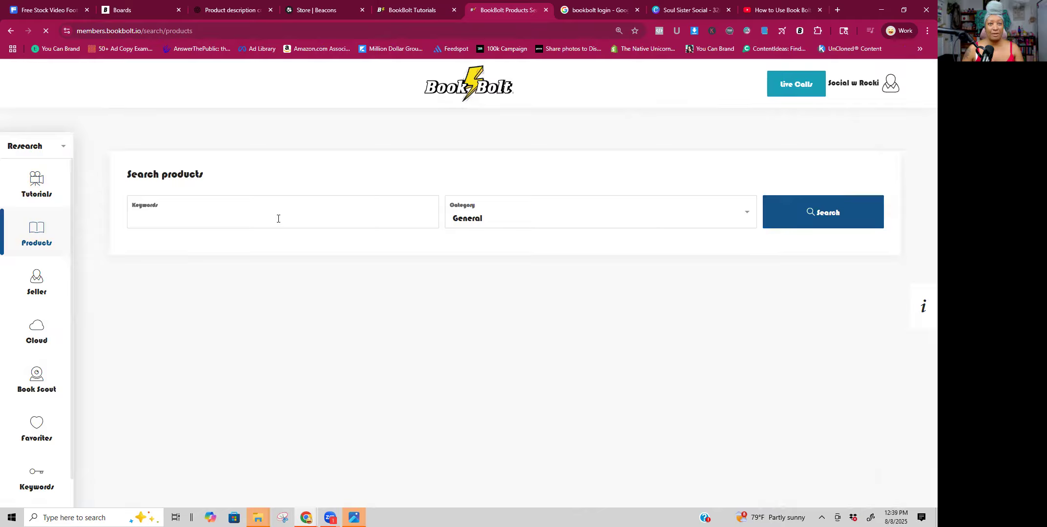
# Search the products for the keyword "prayer journal", keeping the General category
pyautogui.click(292, 220)
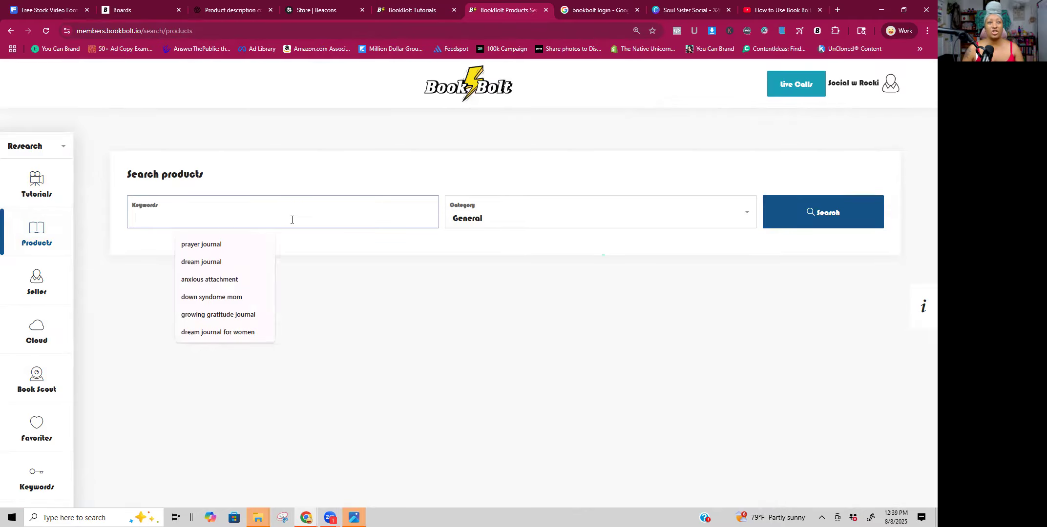
pyautogui.click(528, 239)
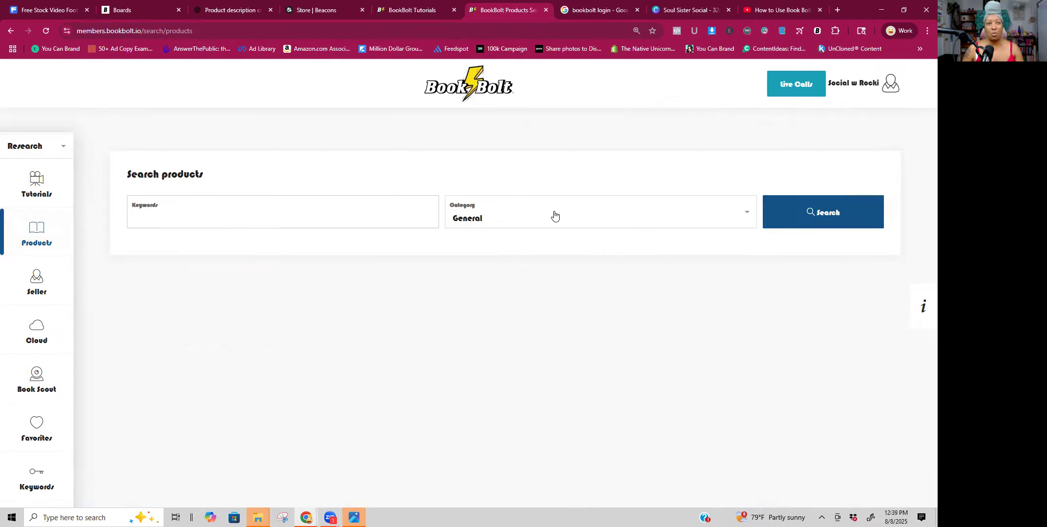
pyautogui.click(345, 225)
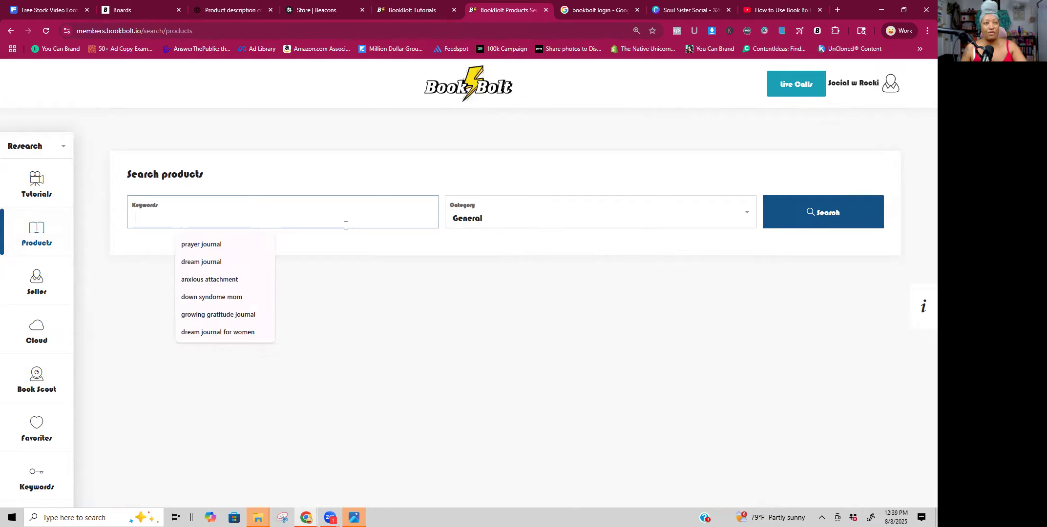
pyautogui.click(215, 244)
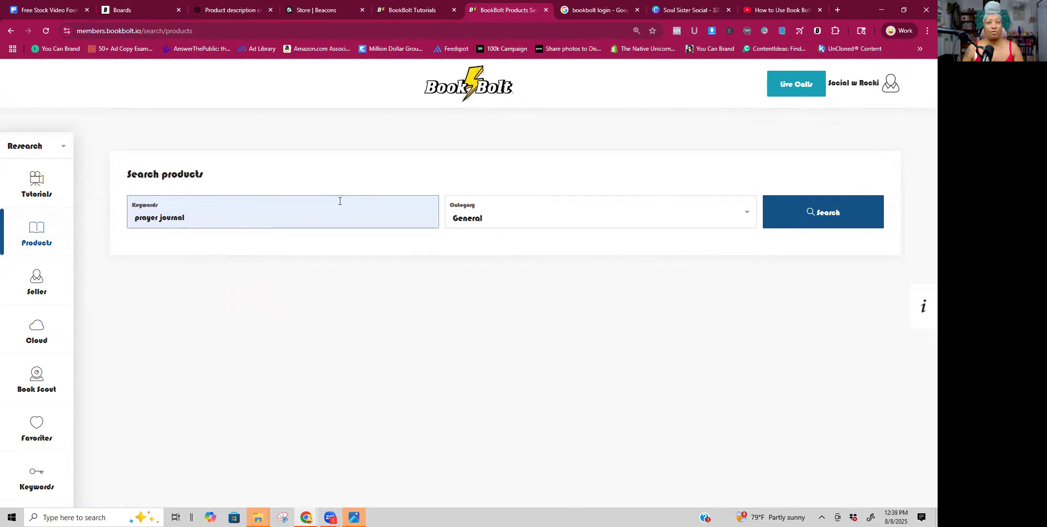
pyautogui.click(608, 213)
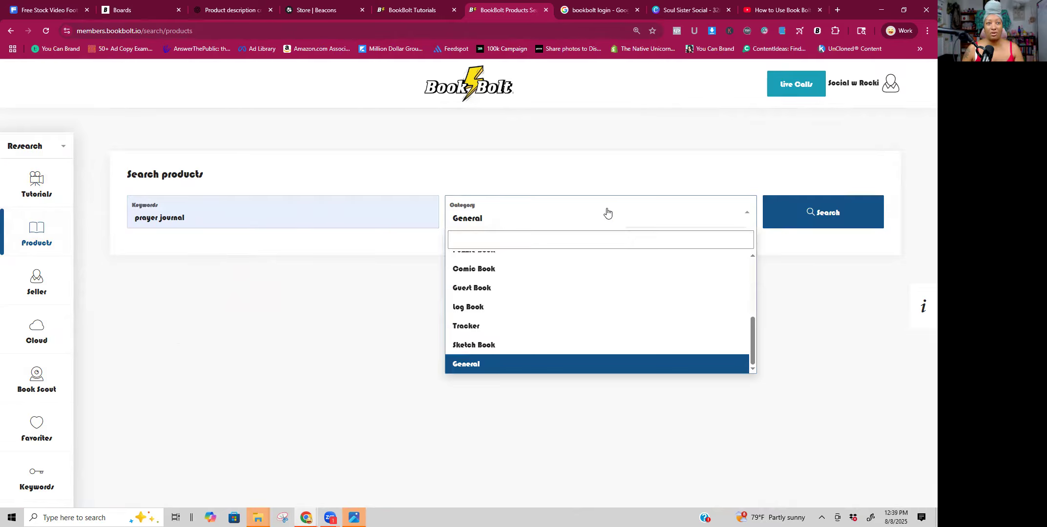
pyautogui.click(608, 213)
pyautogui.click(871, 218)
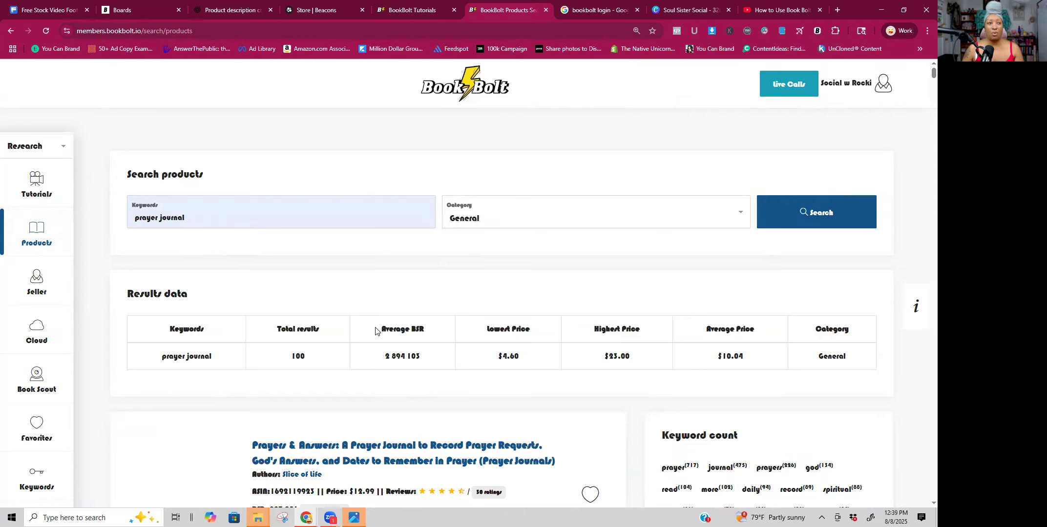
# Examine the results data and the keyword count for the prayer journal search, highlighting the keyword "companion"
pyautogui.scroll(-3, 340, 292)
pyautogui.scroll(-3, 339, 292)
pyautogui.scroll(3, 191, 205)
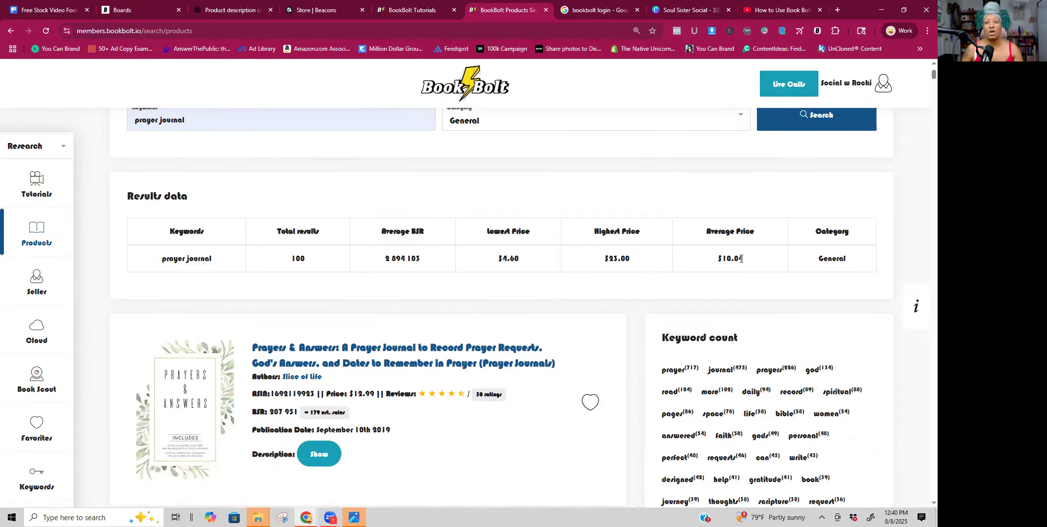
pyautogui.scroll(-2, 626, 300)
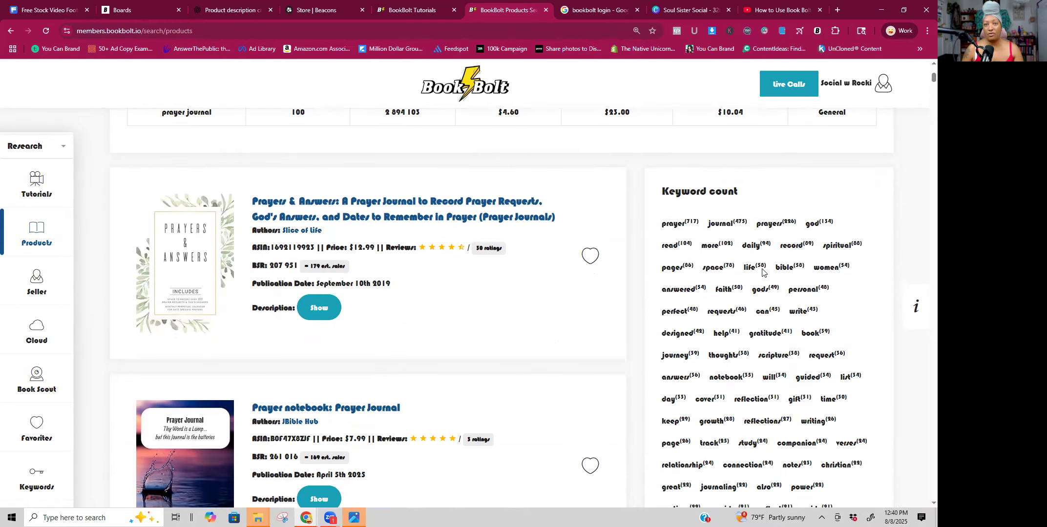
pyautogui.scroll(-2, 756, 309)
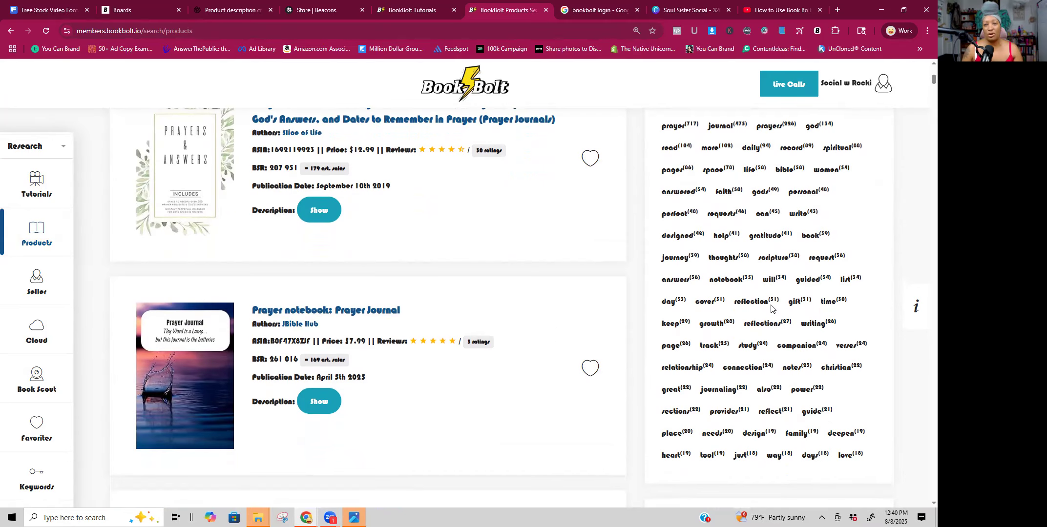
pyautogui.scroll(2, 771, 308)
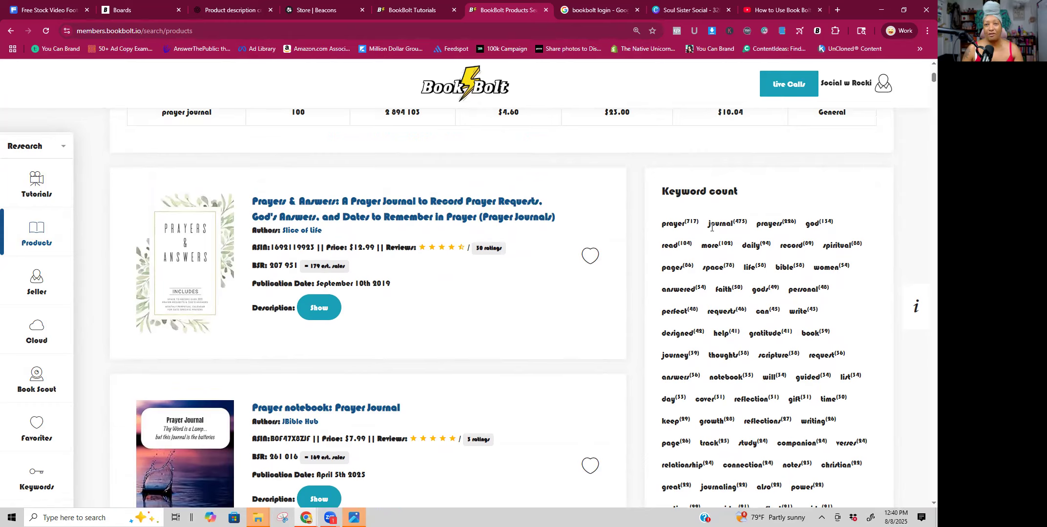
pyautogui.scroll(-2, 741, 326)
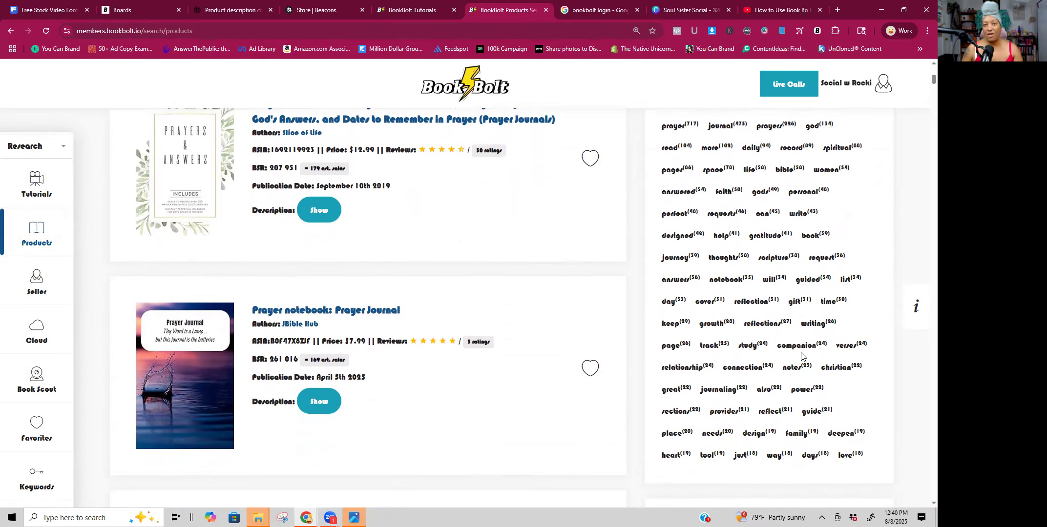
pyautogui.moveTo(779, 344); pyautogui.dragTo(817, 344)
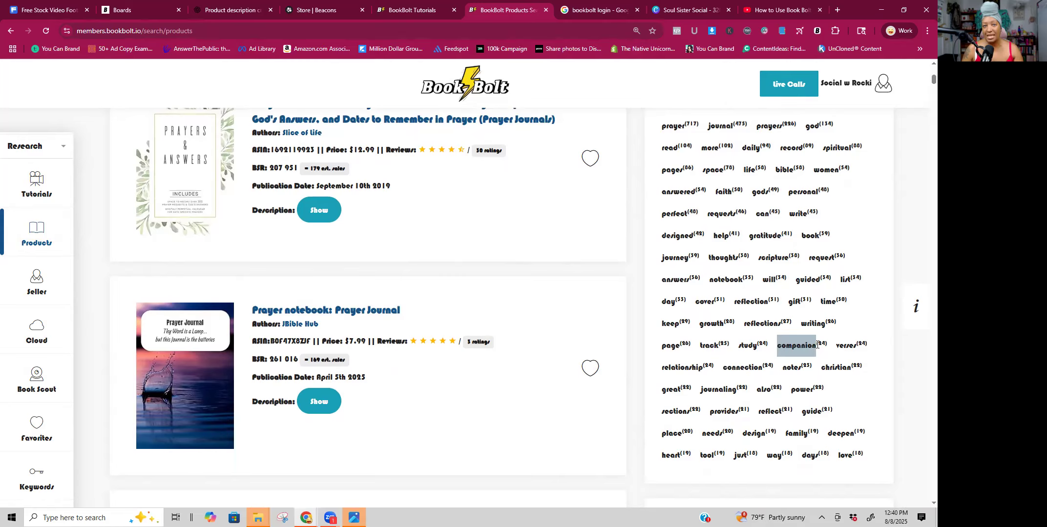
pyautogui.scroll(5, 817, 345)
pyautogui.scroll(-1, 729, 363)
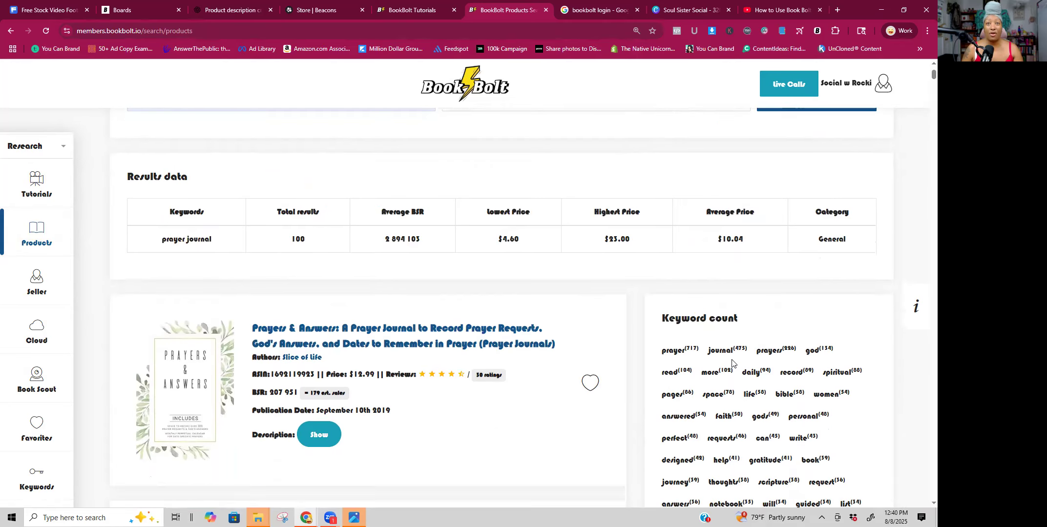
pyautogui.scroll(-2, 488, 386)
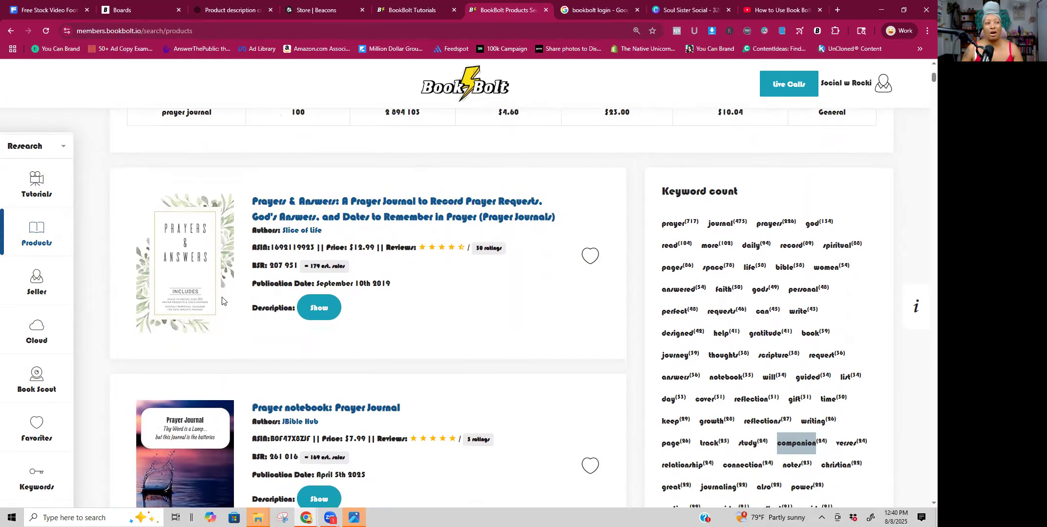
# Skim the product listings and check the publication date and BSR of the first Prayers & Answers journal
pyautogui.scroll(-10, 219, 302)
pyautogui.scroll(10, 403, 316)
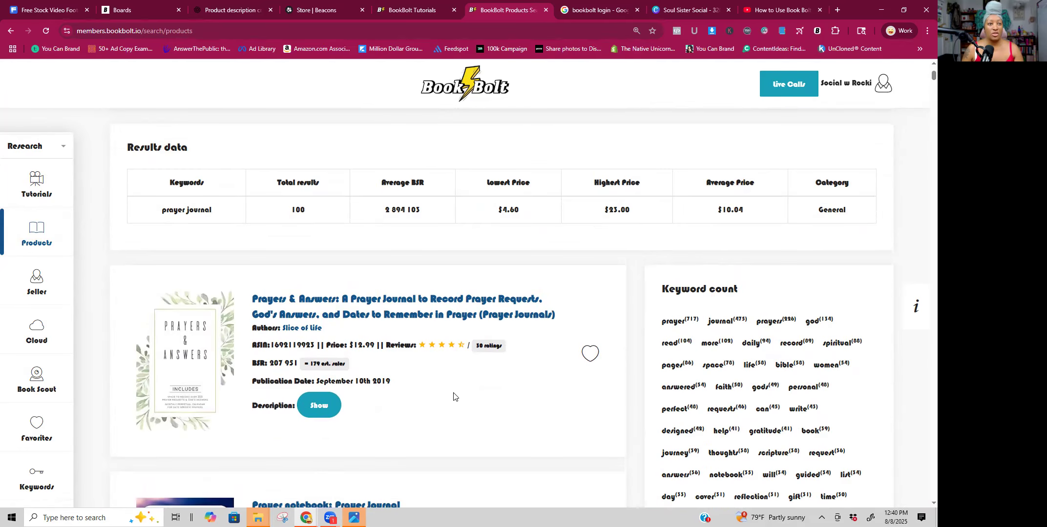
pyautogui.scroll(-1, 453, 397)
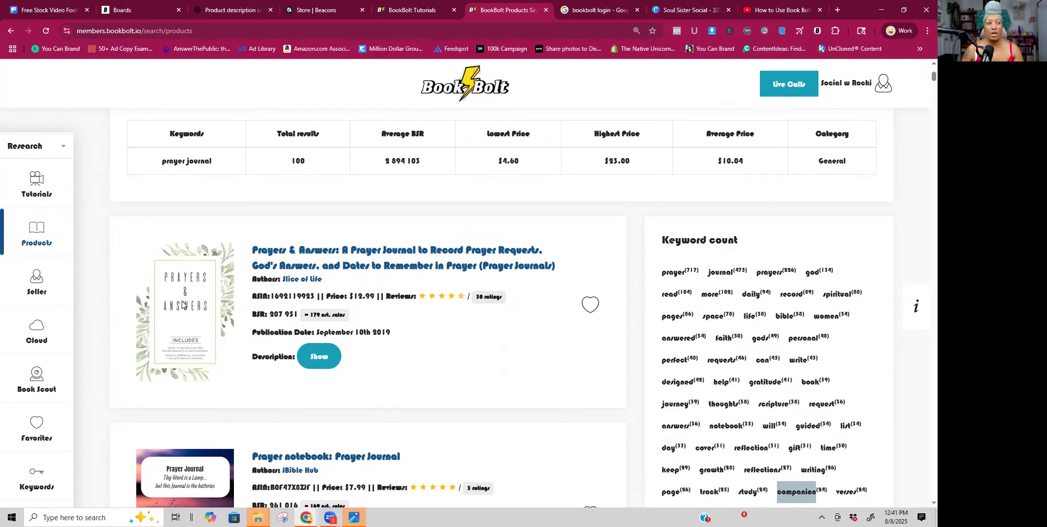
pyautogui.moveTo(395, 336); pyautogui.dragTo(317, 336)
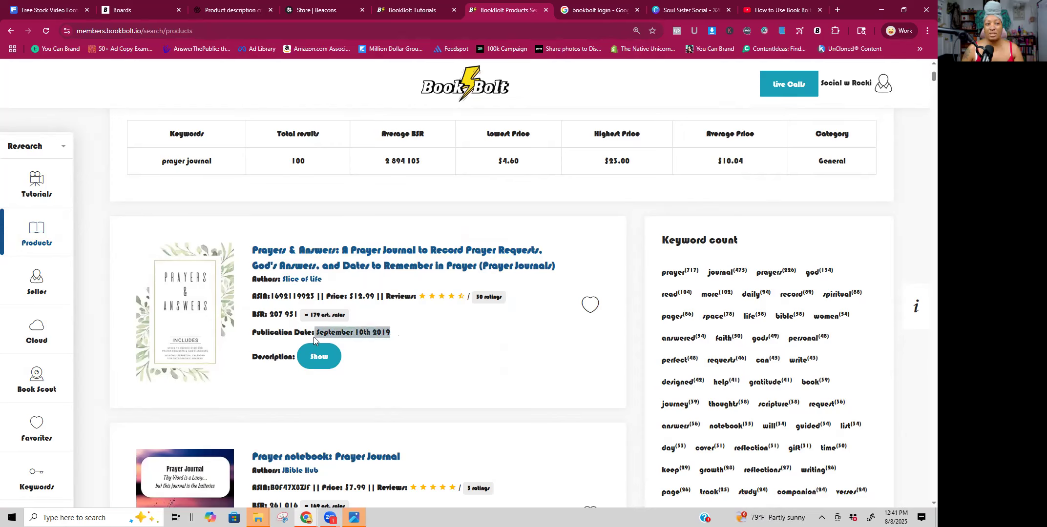
pyautogui.click(401, 337)
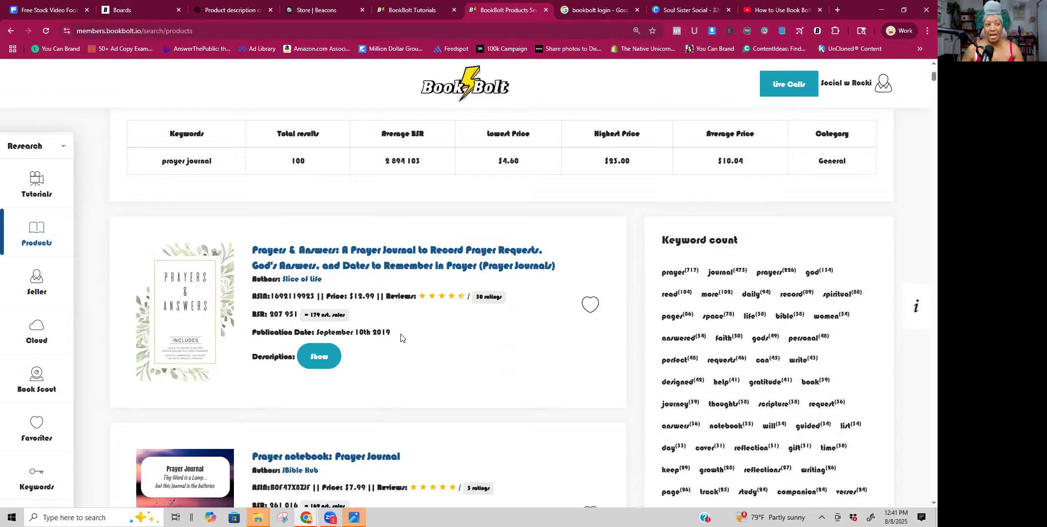
pyautogui.moveTo(267, 312); pyautogui.dragTo(298, 314)
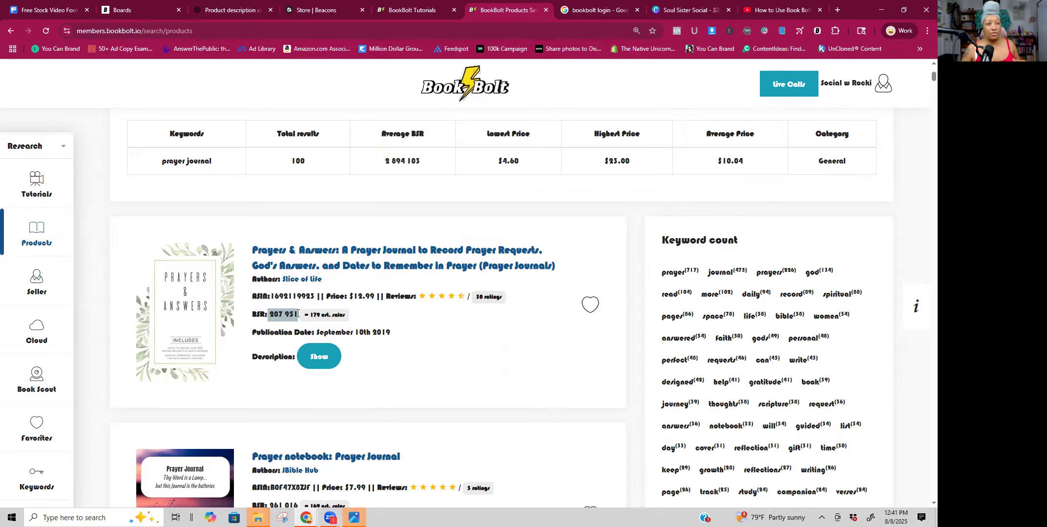
pyautogui.click(370, 327)
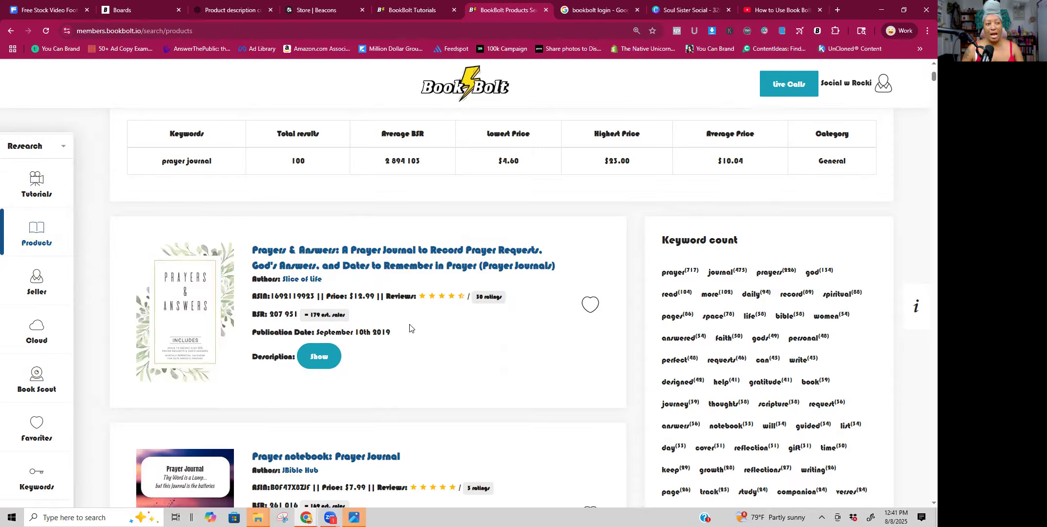
# Check the publication date, price and estimated sales of "Prayer notebook: Prayer Journal" and show its description
pyautogui.scroll(-2, 412, 328)
pyautogui.scroll(-2, 454, 311)
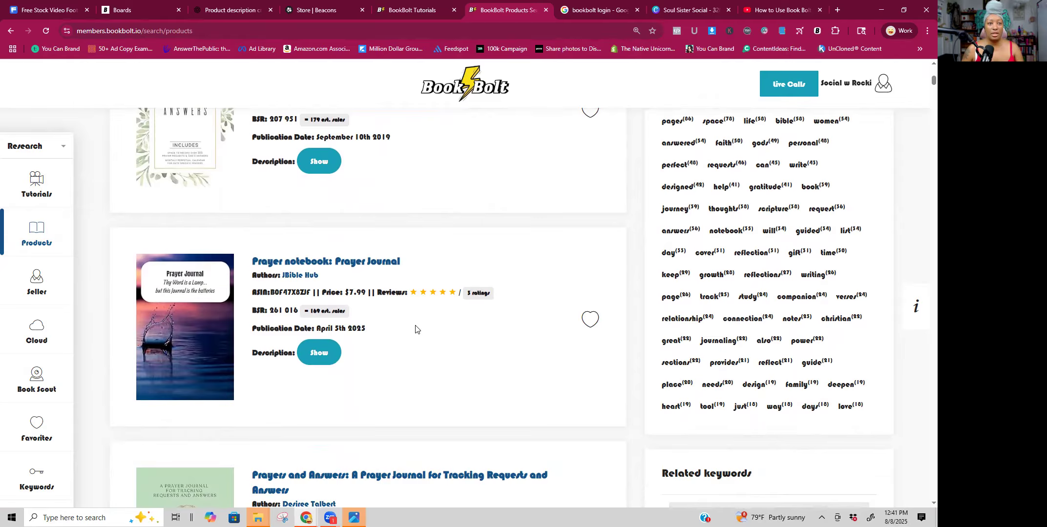
pyautogui.scroll(-1, 416, 327)
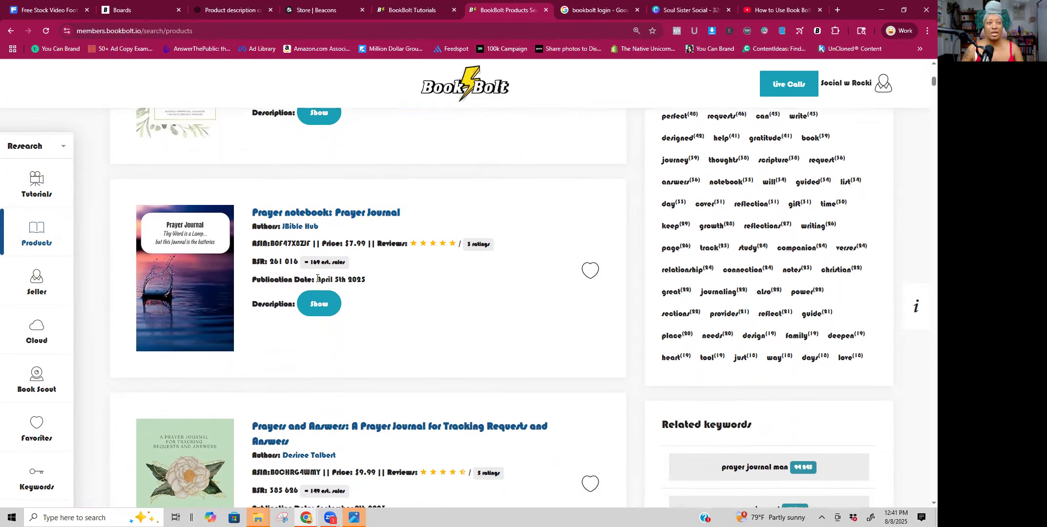
pyautogui.moveTo(316, 280); pyautogui.dragTo(373, 283)
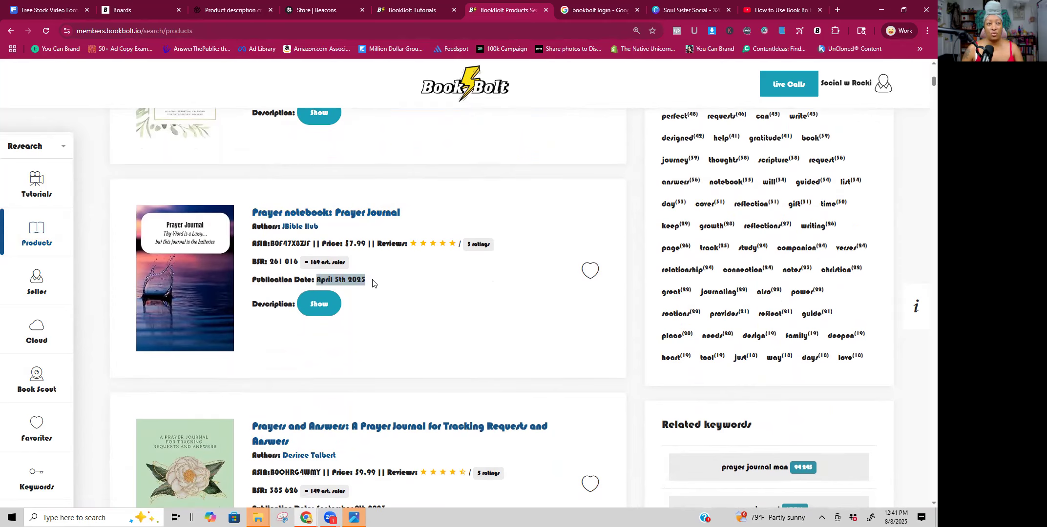
pyautogui.moveTo(345, 243); pyautogui.dragTo(371, 245)
pyautogui.click(424, 293)
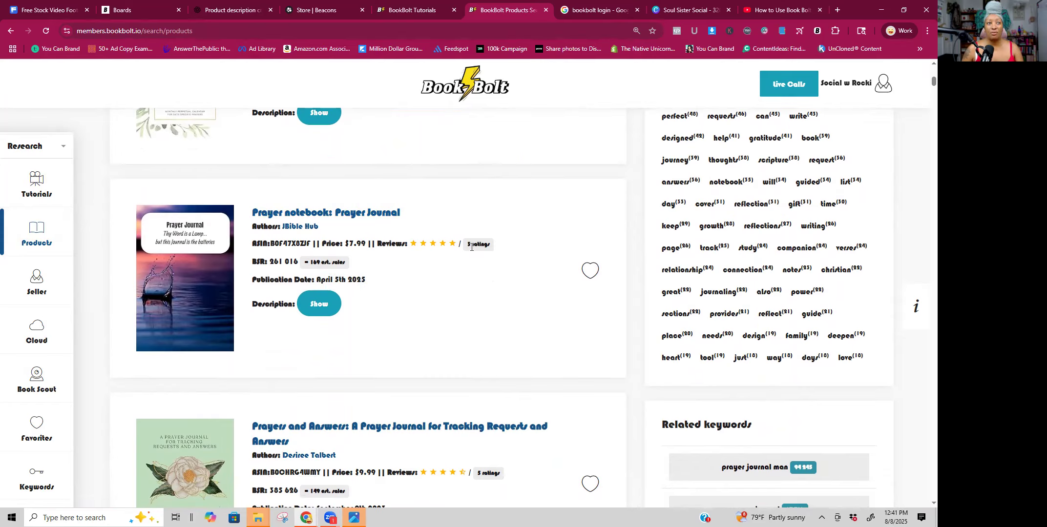
pyautogui.moveTo(311, 263); pyautogui.dragTo(372, 266)
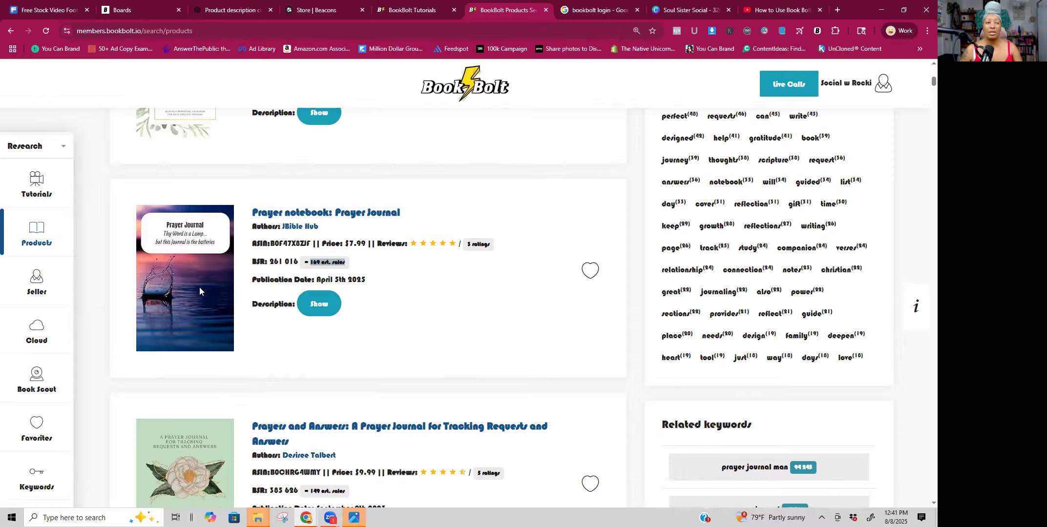
pyautogui.click(316, 307)
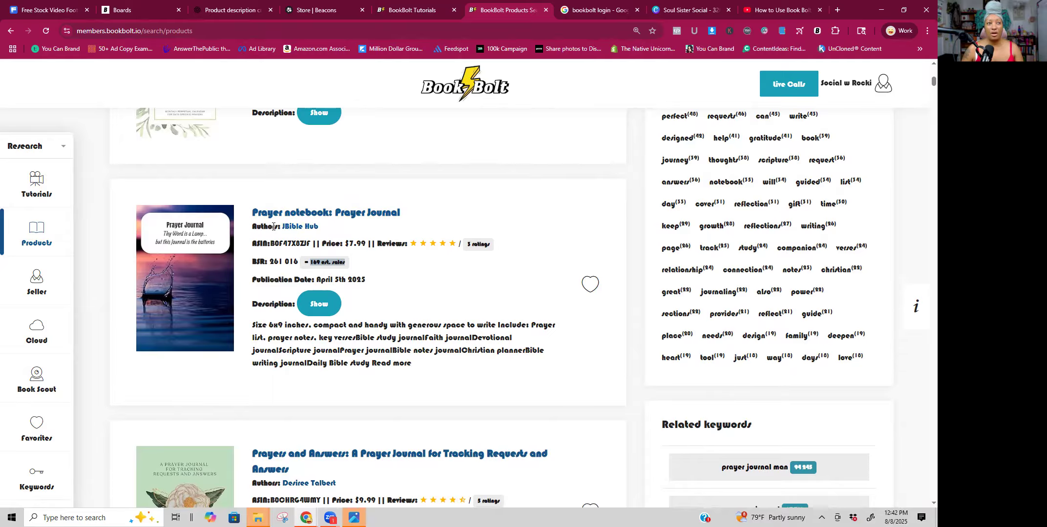
# Follow the author of "Prayer notebook: Prayer Journal" to the seller search and run it for JBible Hub
pyautogui.click(301, 228)
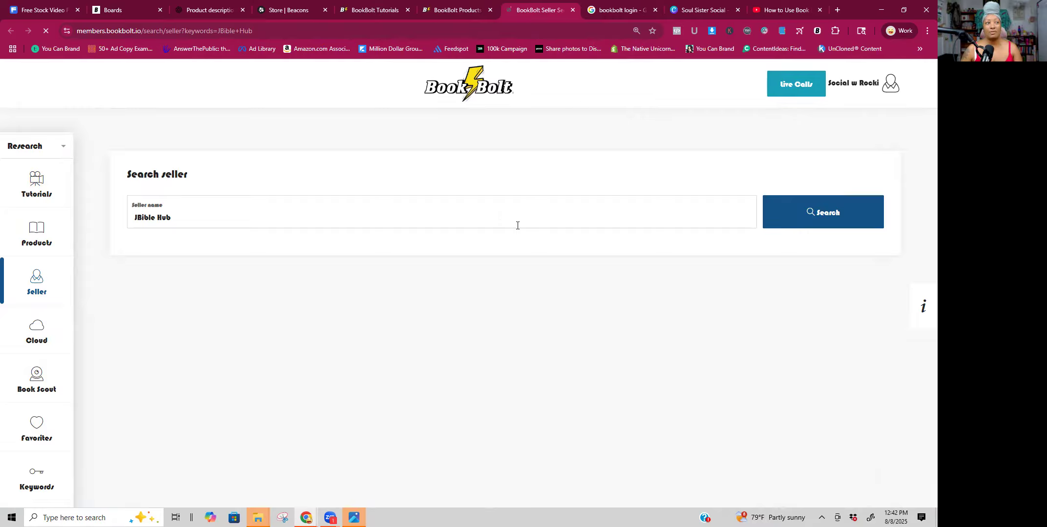
pyautogui.click(801, 215)
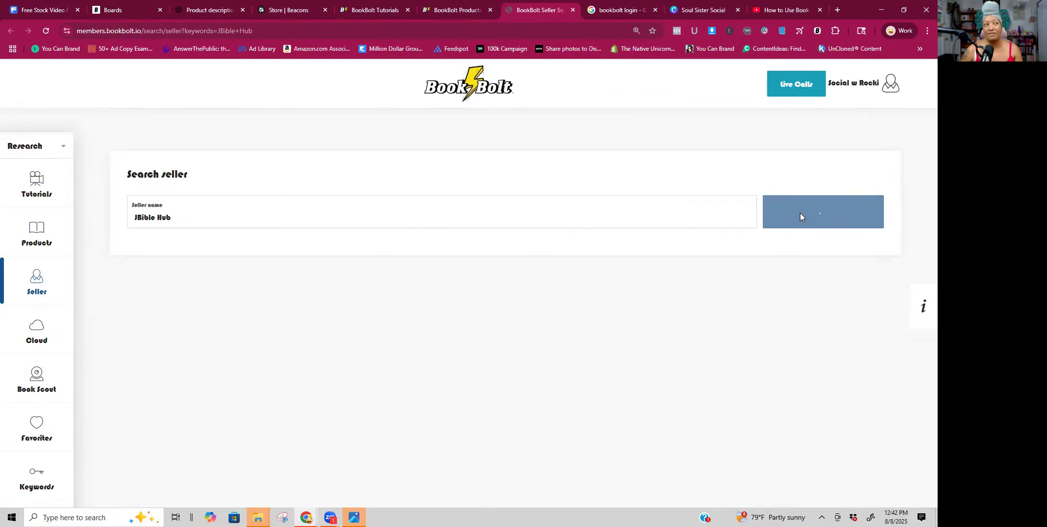
pyautogui.scroll(-1, 495, 315)
pyautogui.scroll(-7, 496, 315)
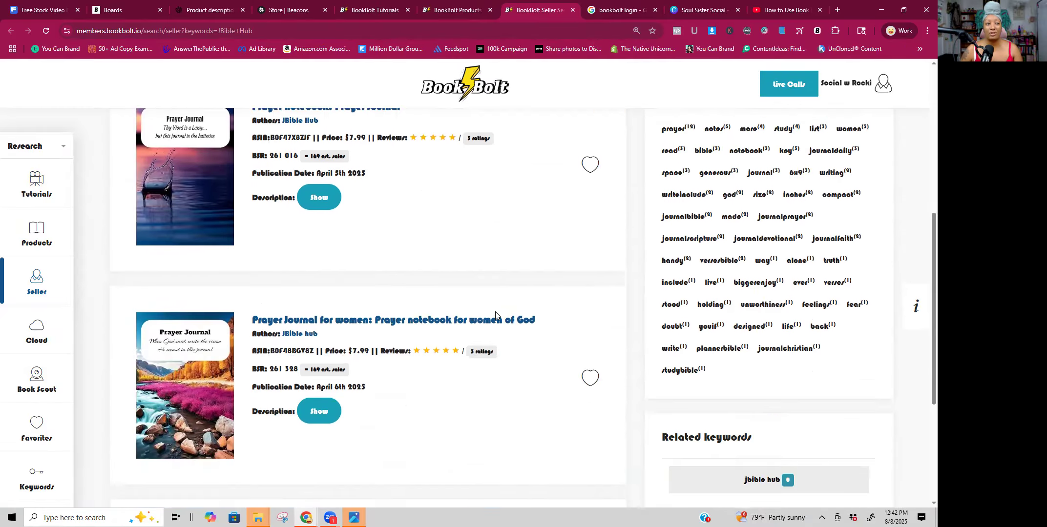
# Compare the seller's prayer journals by cover, estimated sales and publication date, highlighting the figures of the two journals for women
pyautogui.scroll(3, 495, 308)
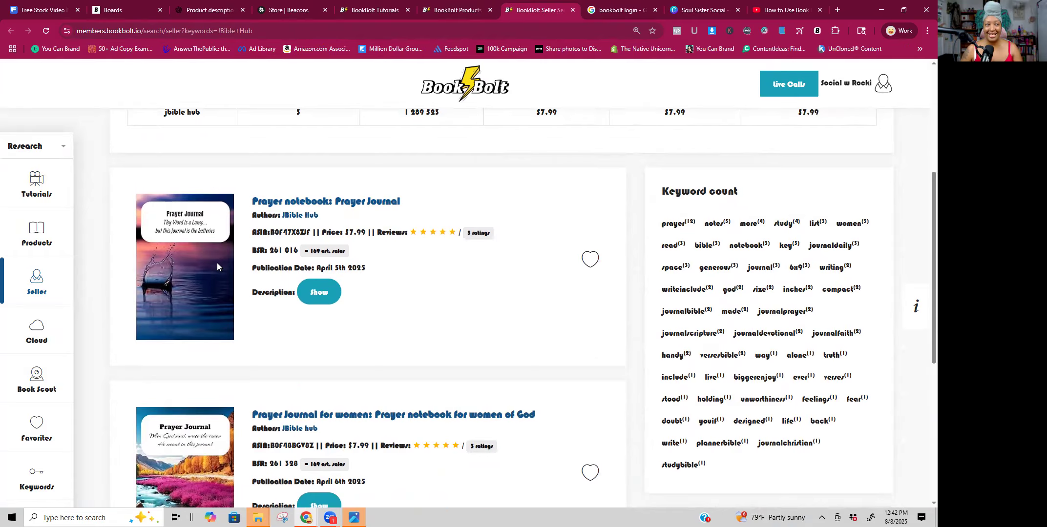
pyautogui.scroll(-3, 342, 289)
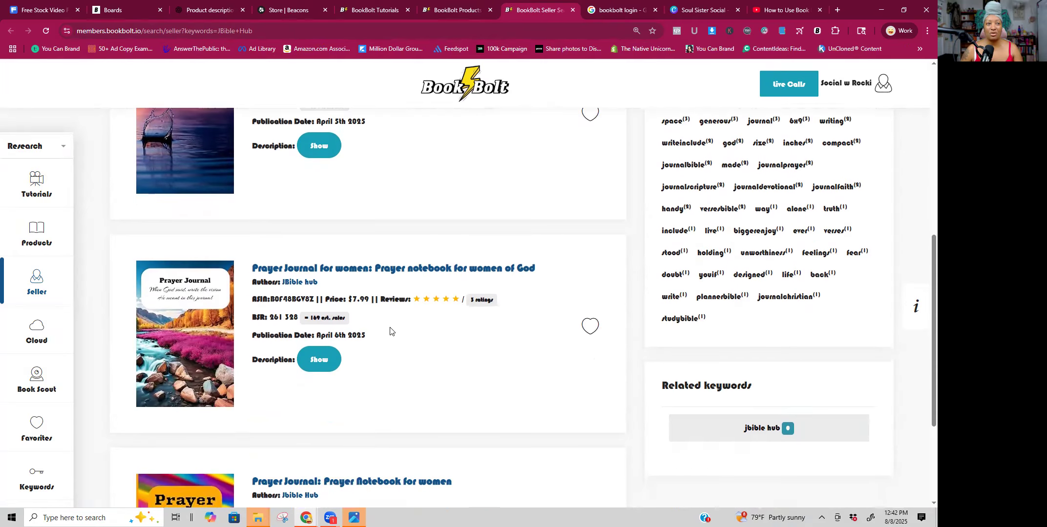
pyautogui.scroll(-3, 393, 344)
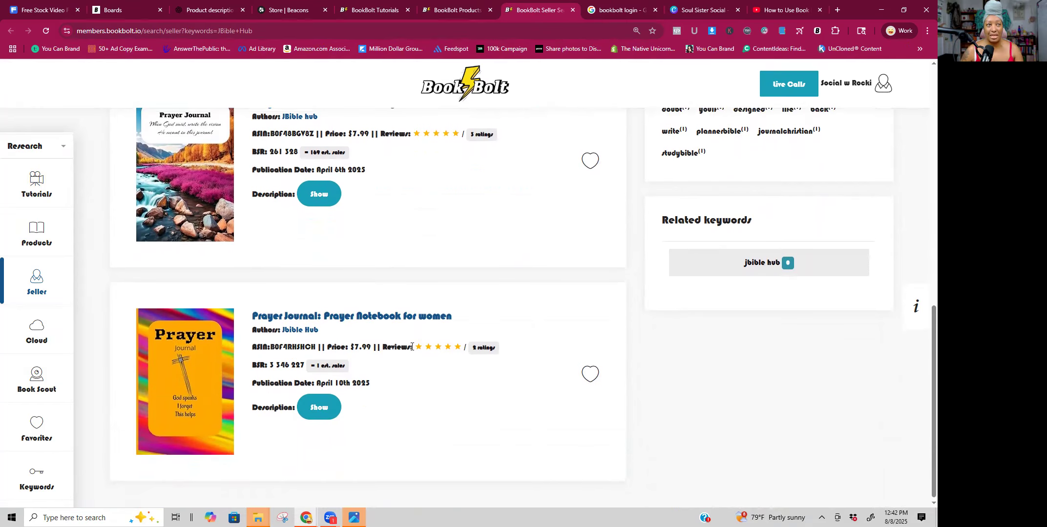
pyautogui.scroll(2, 416, 355)
pyautogui.moveTo(311, 247); pyautogui.dragTo(352, 250)
pyautogui.scroll(-1, 372, 258)
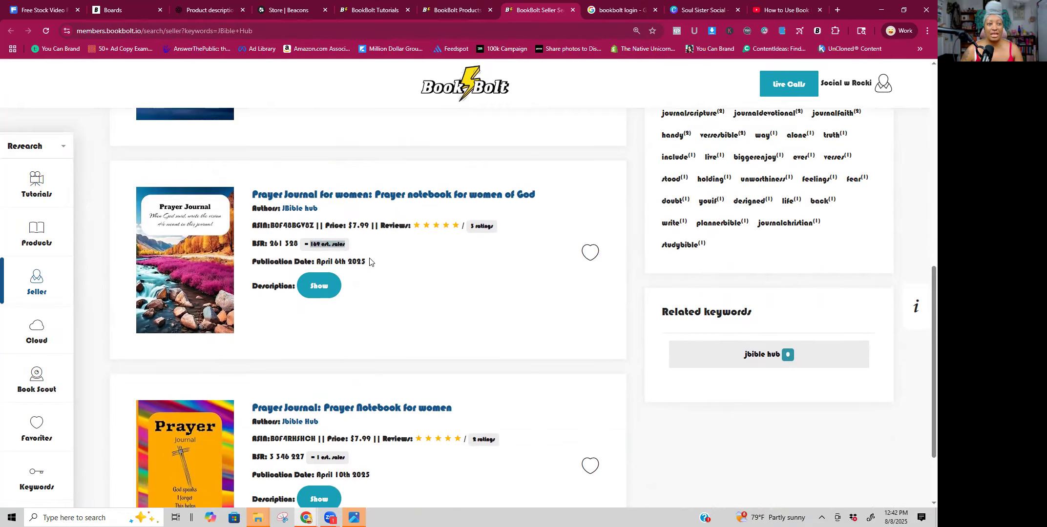
pyautogui.moveTo(309, 419); pyautogui.dragTo(405, 424)
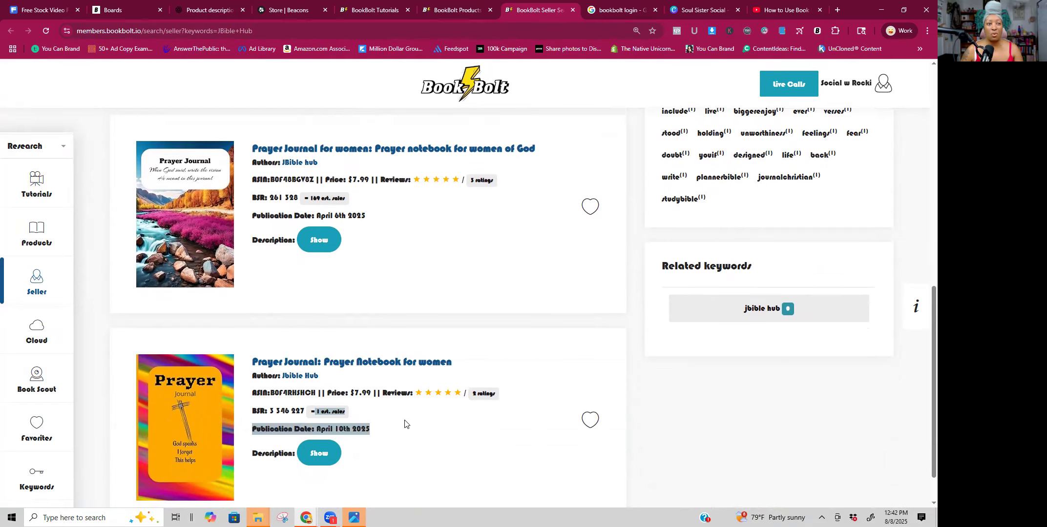
pyautogui.scroll(-1, 405, 424)
pyautogui.click(240, 421)
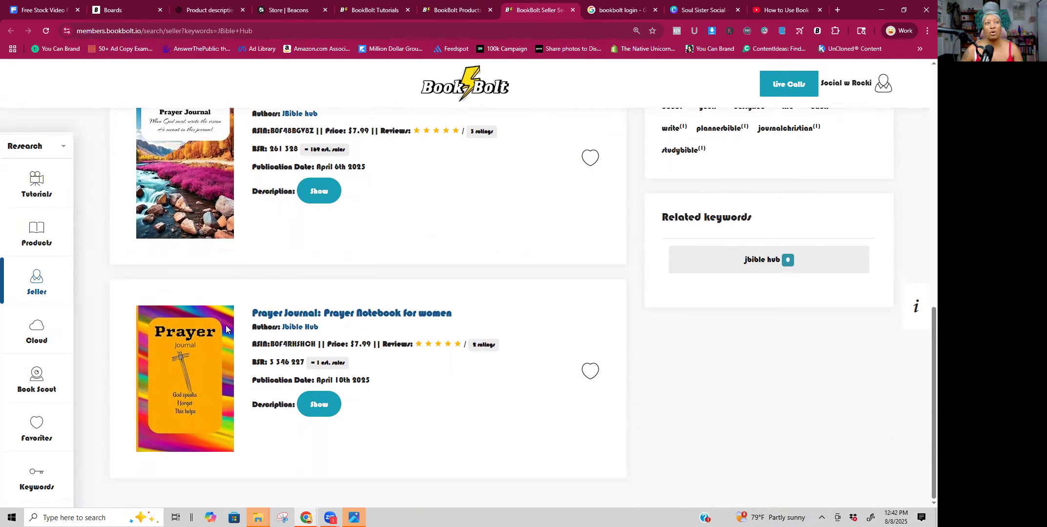
# Return to the product search and run it for the keyword "teen" in the Journal category
pyautogui.scroll(11, 229, 281)
pyautogui.scroll(-1, 299, 233)
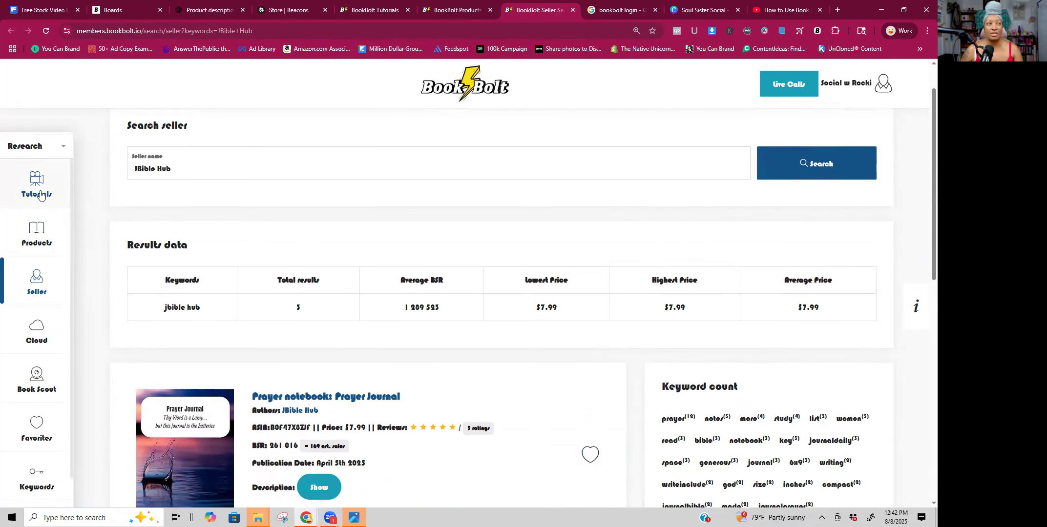
pyautogui.click(39, 229)
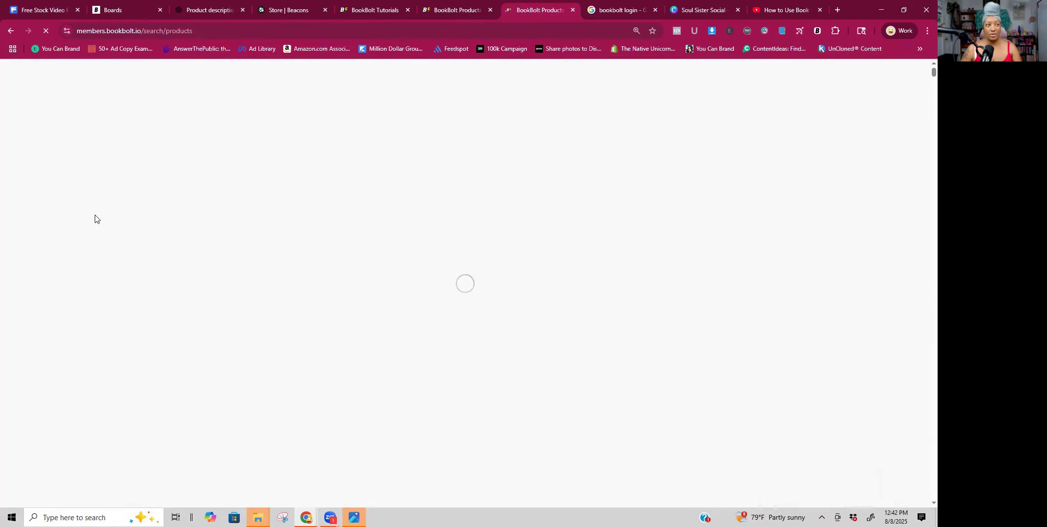
pyautogui.click(263, 210)
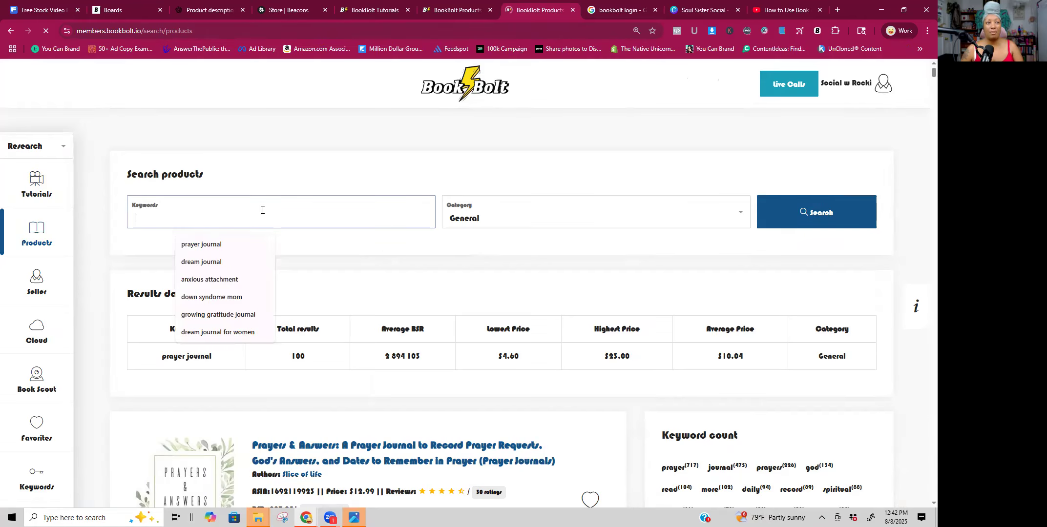
pyautogui.write('teen')
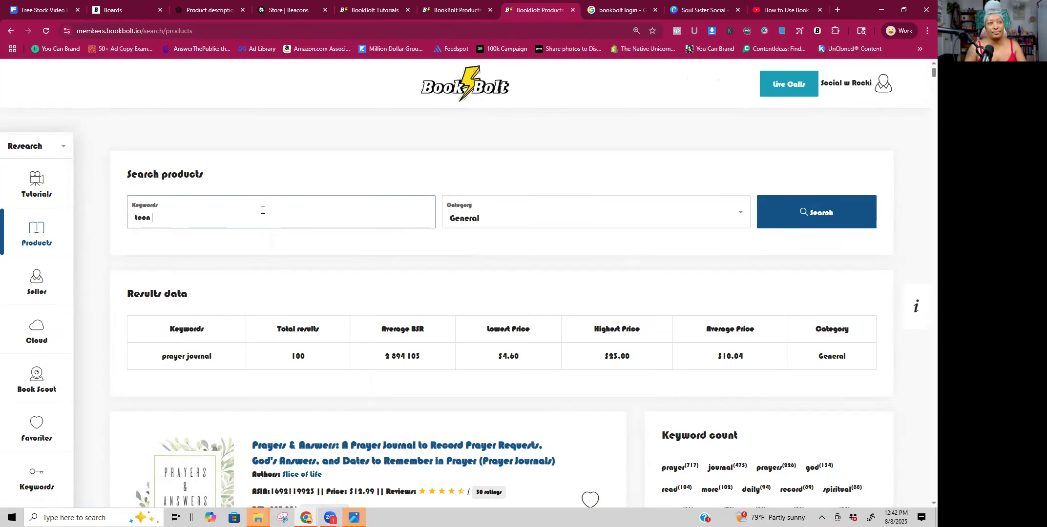
pyautogui.press('BackSpace')
pyautogui.press('BackSpace')
pyautogui.click(746, 220)
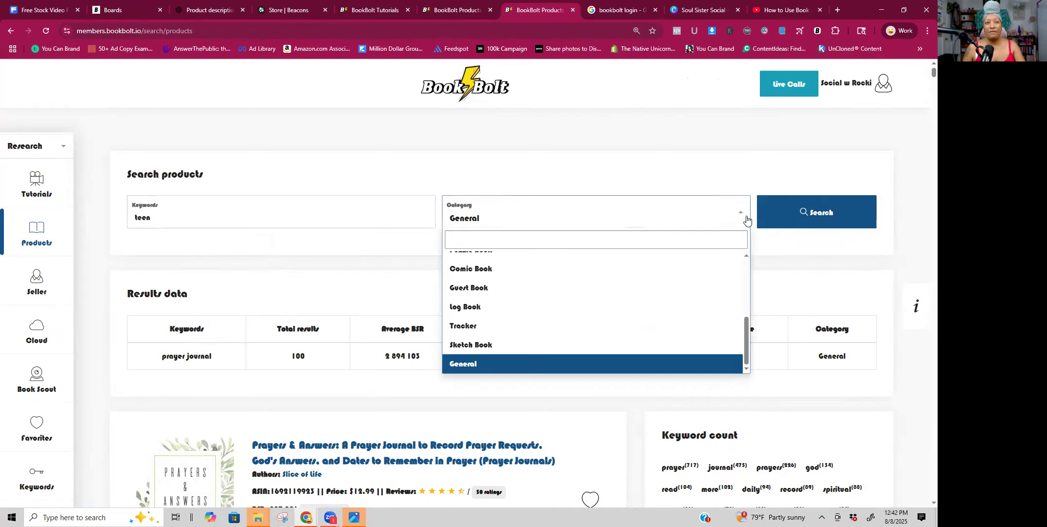
pyautogui.scroll(3, 588, 304)
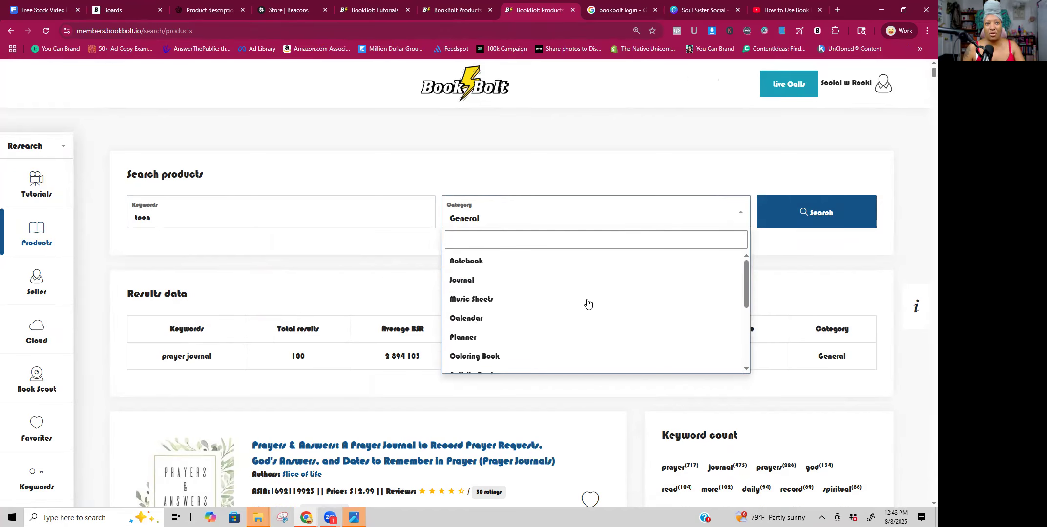
pyautogui.click(544, 288)
pyautogui.click(826, 210)
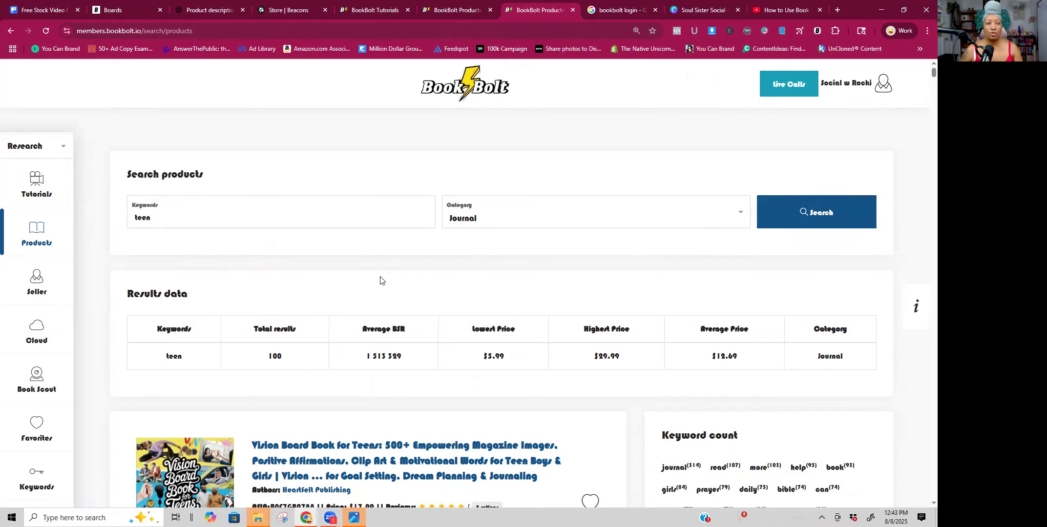
# Examine the results data and compare the teen journal listings by cover, price, estimated sales and publication date
pyautogui.scroll(-2, 380, 280)
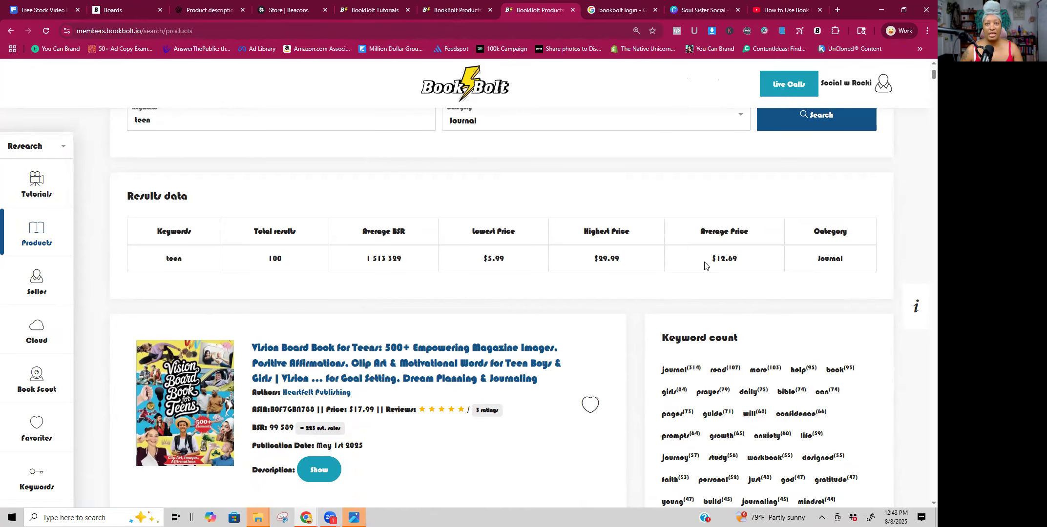
pyautogui.scroll(-3, 520, 358)
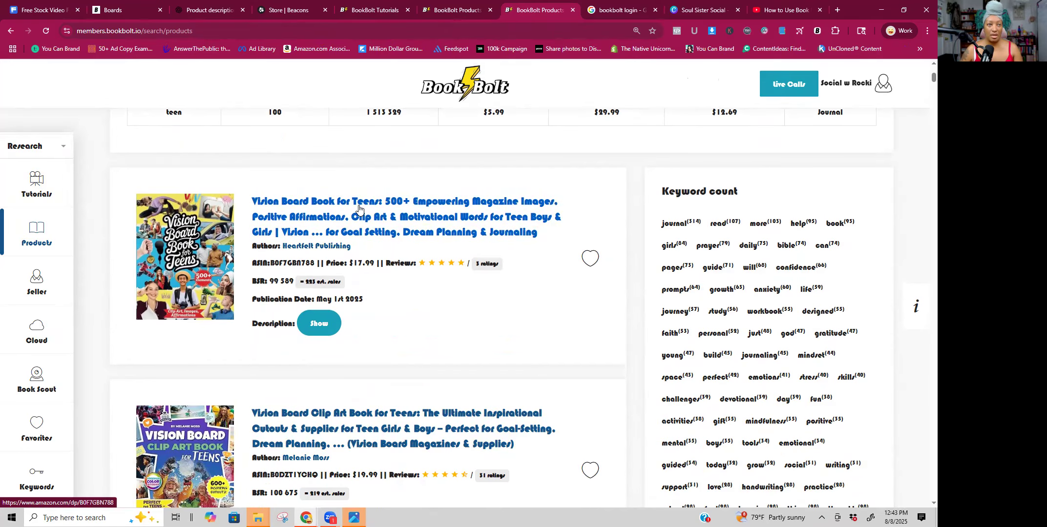
pyautogui.scroll(-3, 379, 210)
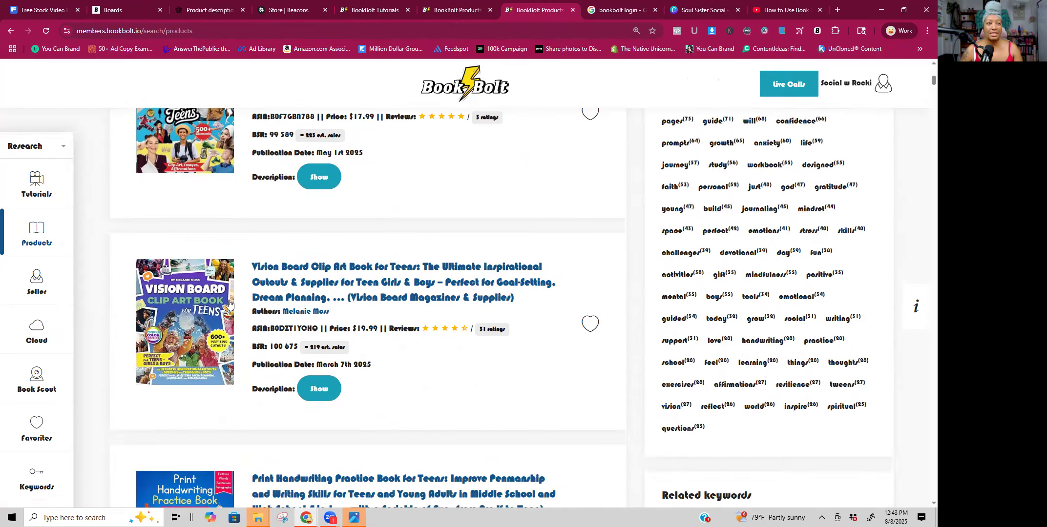
pyautogui.scroll(-4, 293, 332)
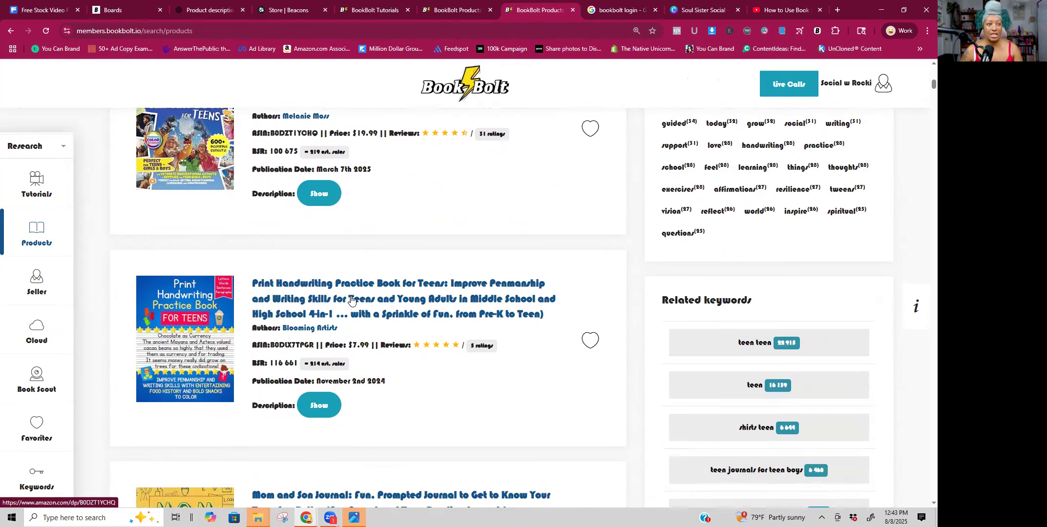
pyautogui.scroll(-2, 234, 365)
pyautogui.scroll(-3, 234, 365)
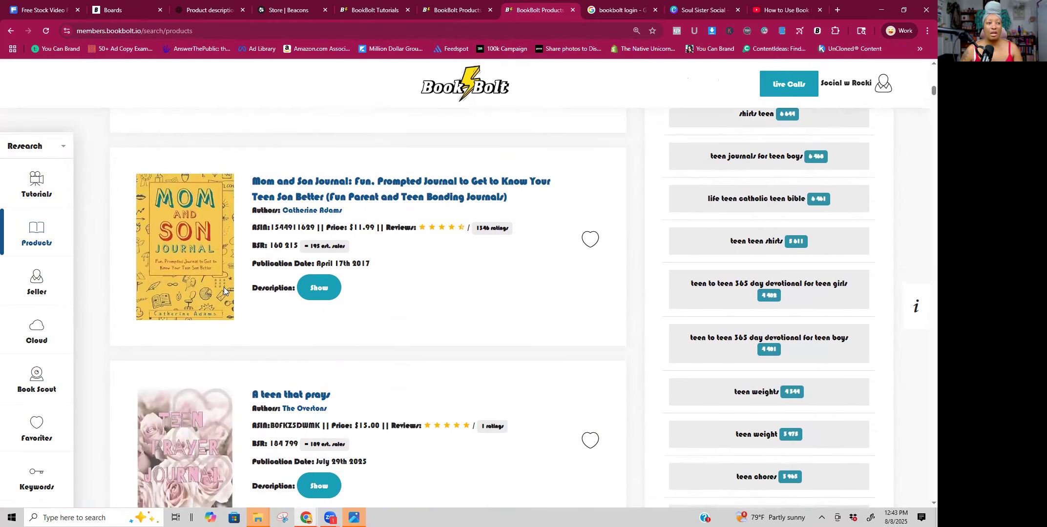
pyautogui.scroll(-3, 223, 288)
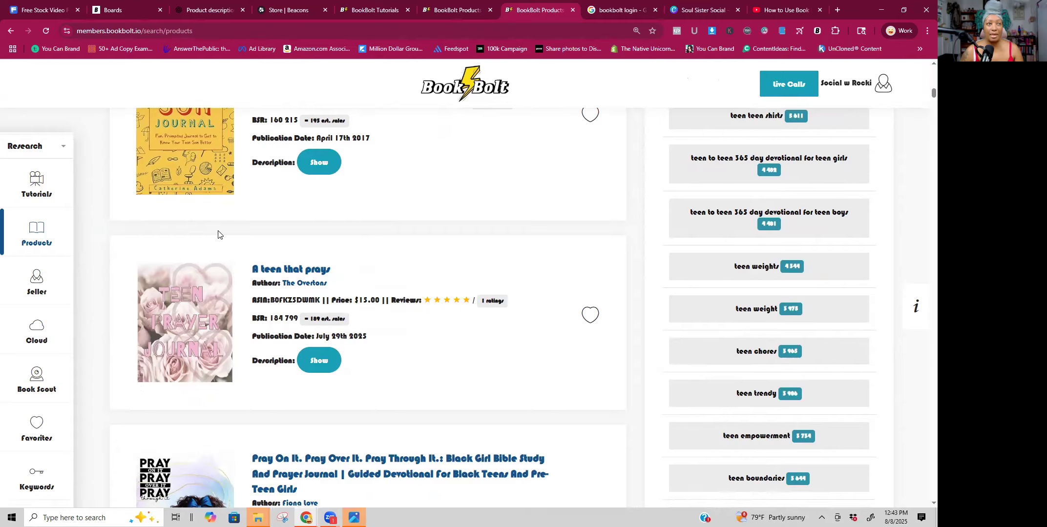
pyautogui.scroll(-3, 241, 285)
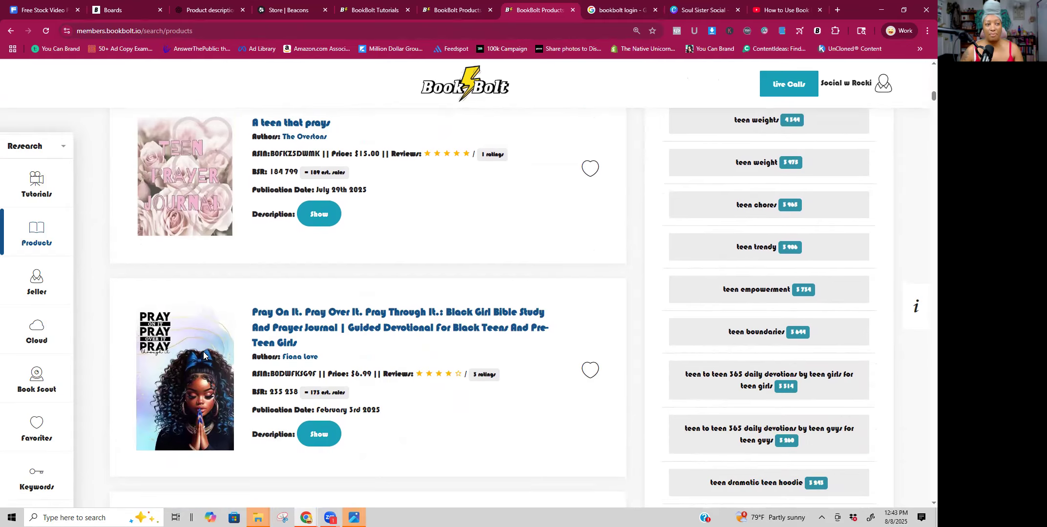
pyautogui.scroll(-1, 210, 359)
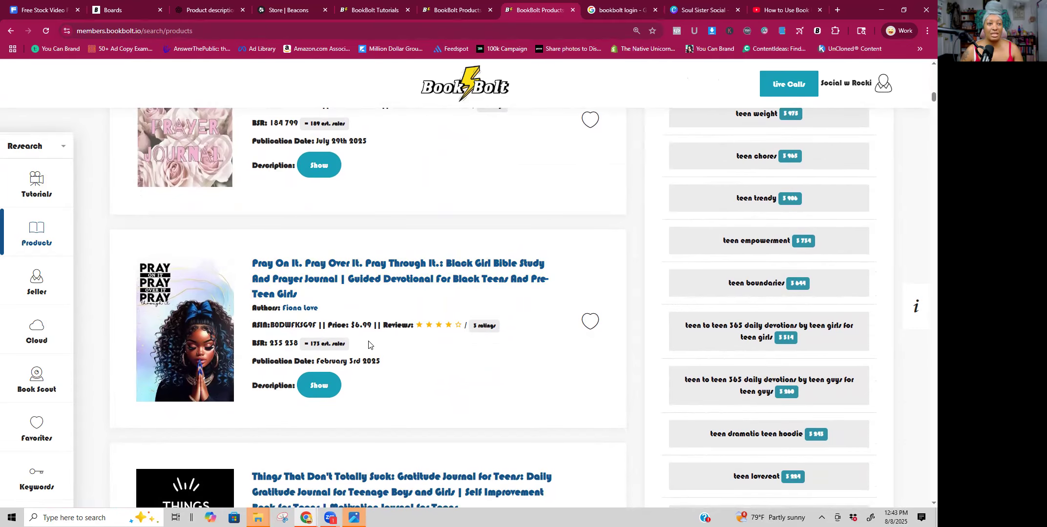
# Show the description of "Pray On It. Pray Over It. Pray Through It." and skim the teen journals listed below it
pyautogui.click(320, 386)
pyautogui.scroll(-3, 434, 367)
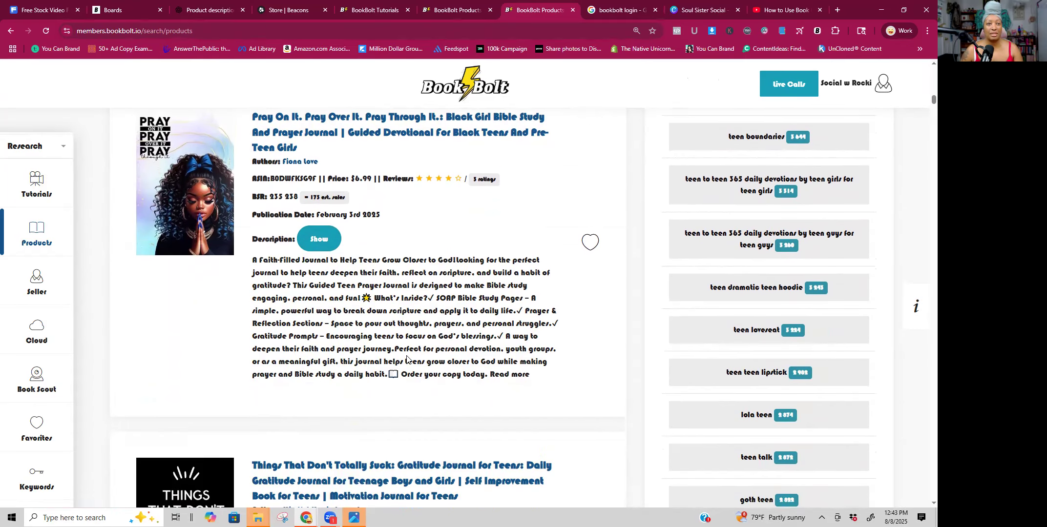
pyautogui.scroll(2, 430, 299)
pyautogui.scroll(-7, 215, 254)
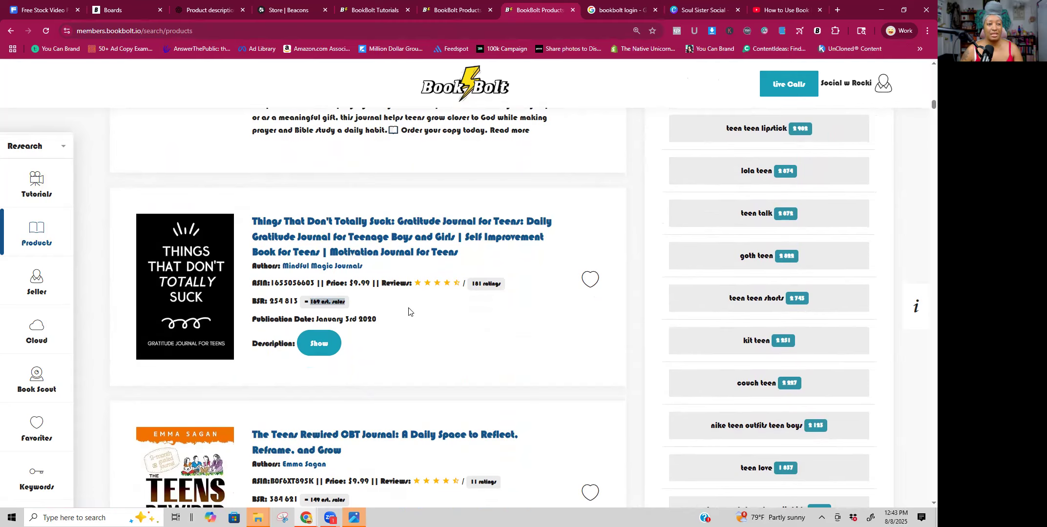
pyautogui.scroll(-4, 409, 311)
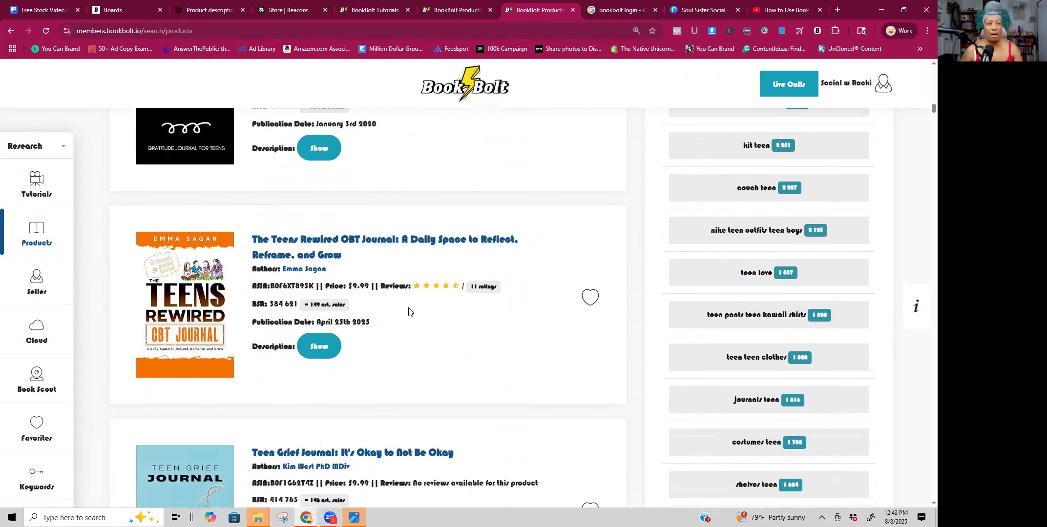
pyautogui.scroll(-4, 410, 312)
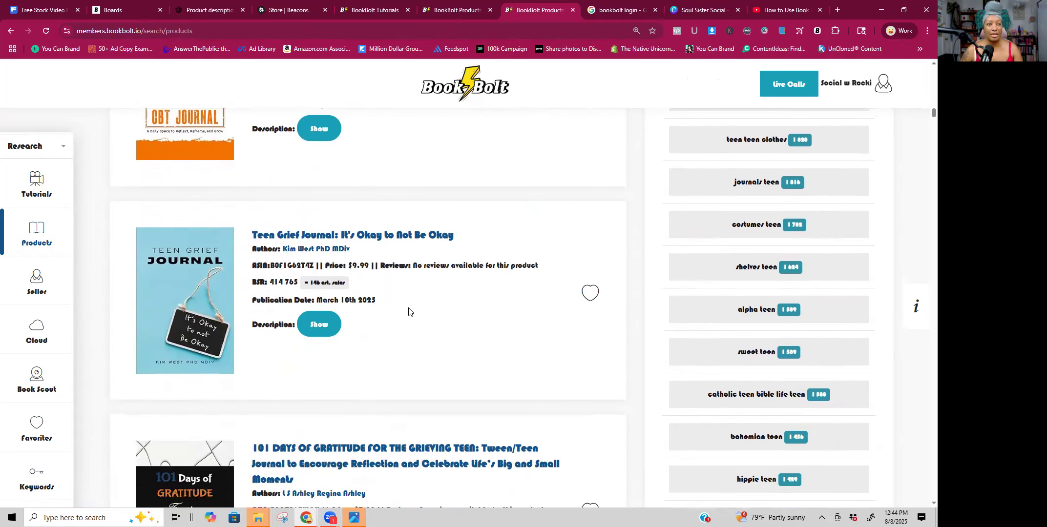
pyautogui.scroll(-4, 409, 312)
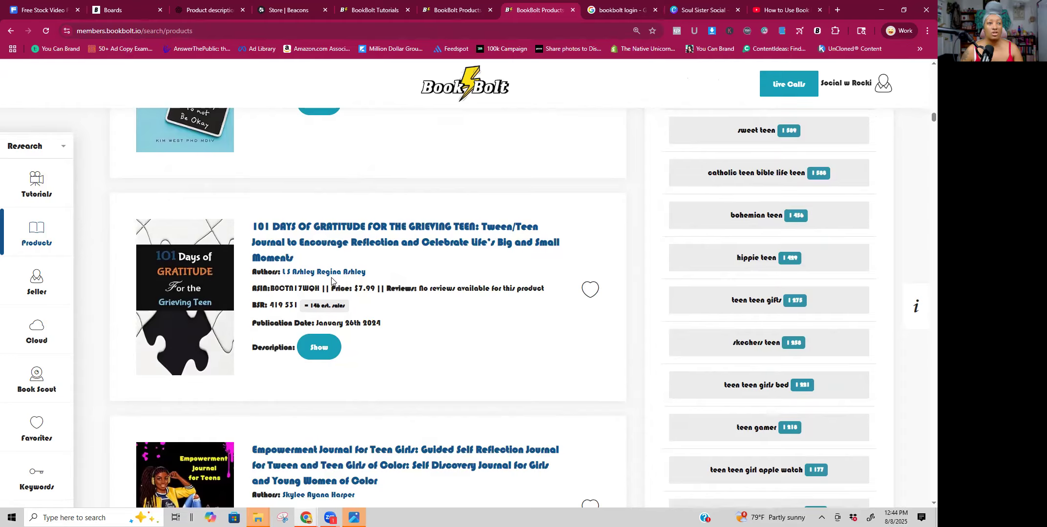
# Follow the author of "Pray On It. Pray Over It. Pray Through It." to the seller search and run it for that author
pyautogui.scroll(15, 332, 281)
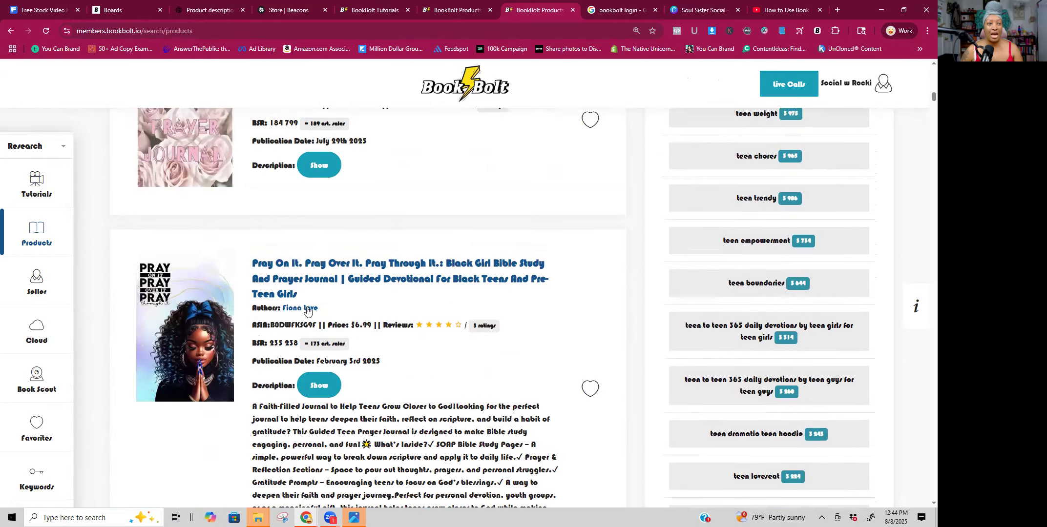
pyautogui.click(305, 307)
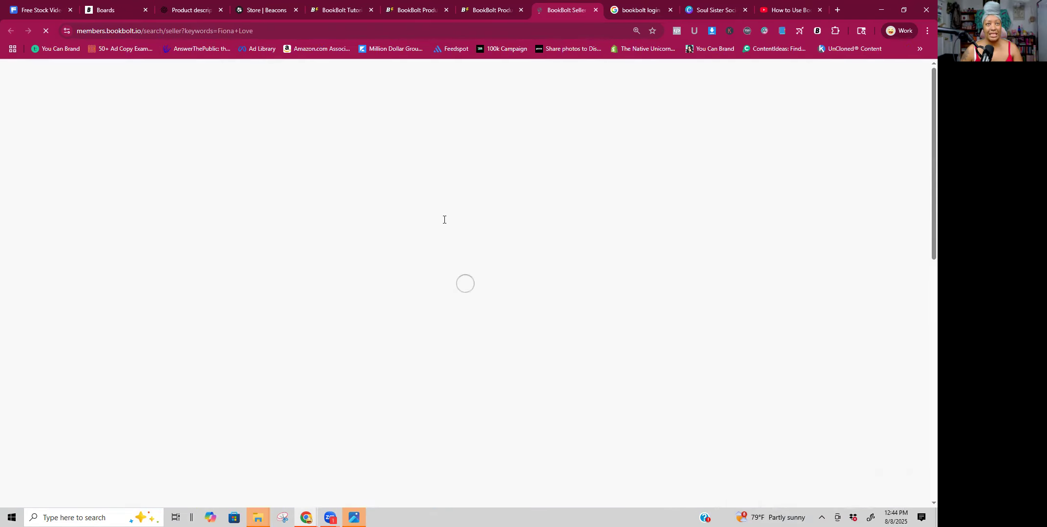
pyautogui.scroll(-3, 393, 264)
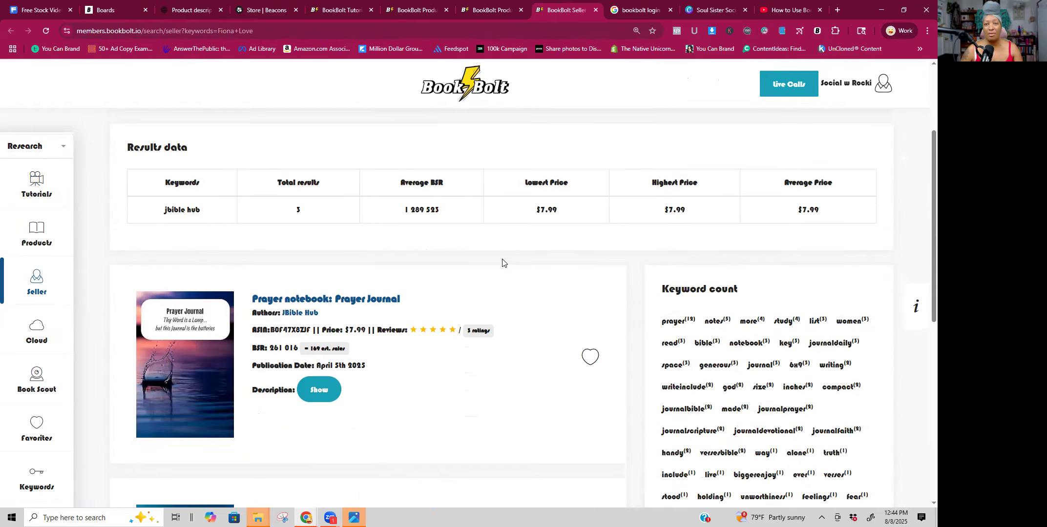
pyautogui.scroll(-5, 423, 353)
pyautogui.scroll(-4, 423, 352)
pyautogui.scroll(12, 423, 353)
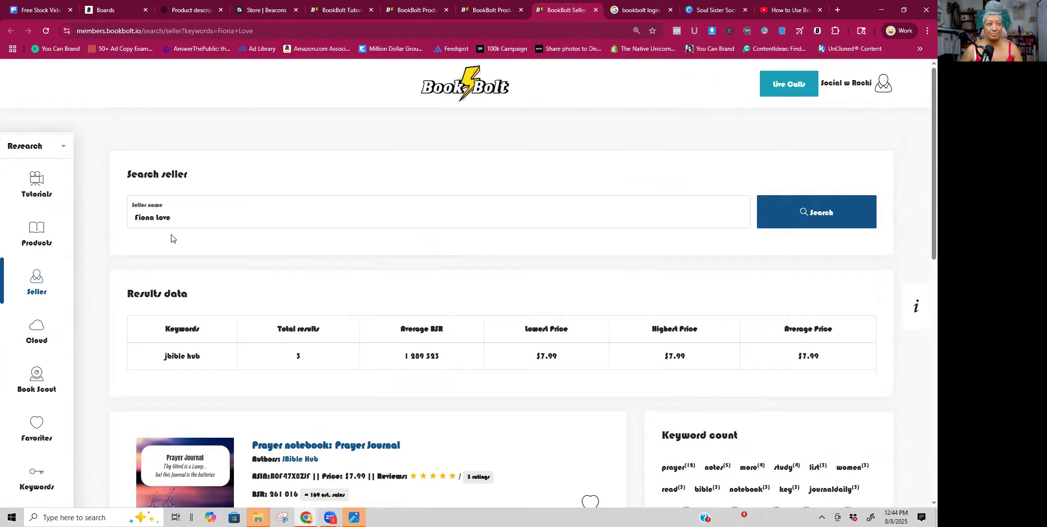
pyautogui.click(807, 217)
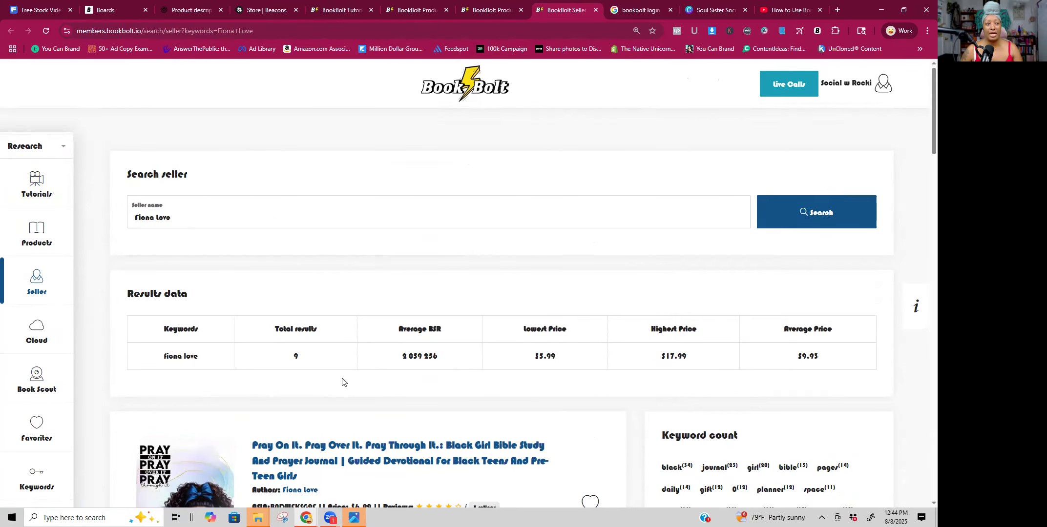
# Review the seller's journals, planners and word search book by cover, price, estimated sales and publication date
pyautogui.scroll(-7, 342, 383)
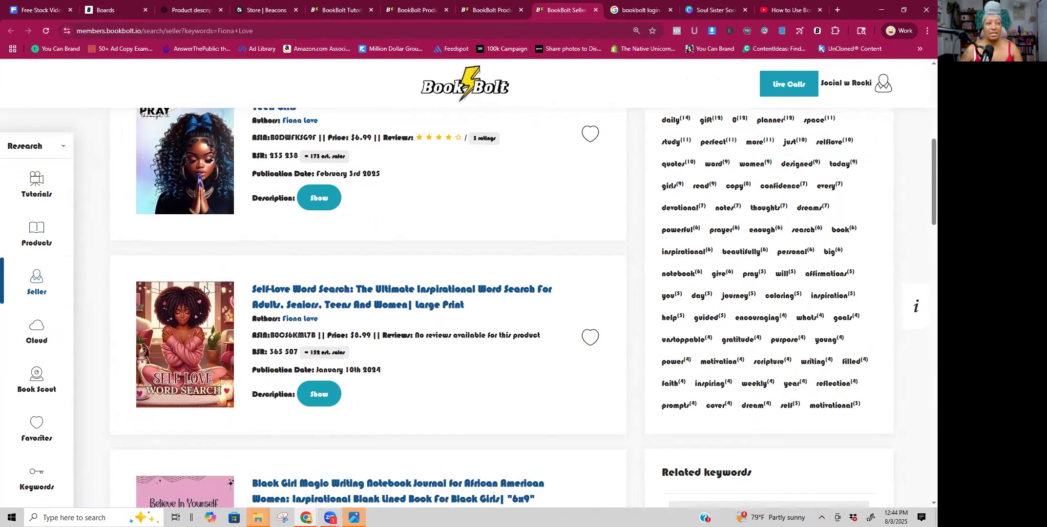
pyautogui.scroll(2, 204, 289)
pyautogui.scroll(-7, 197, 248)
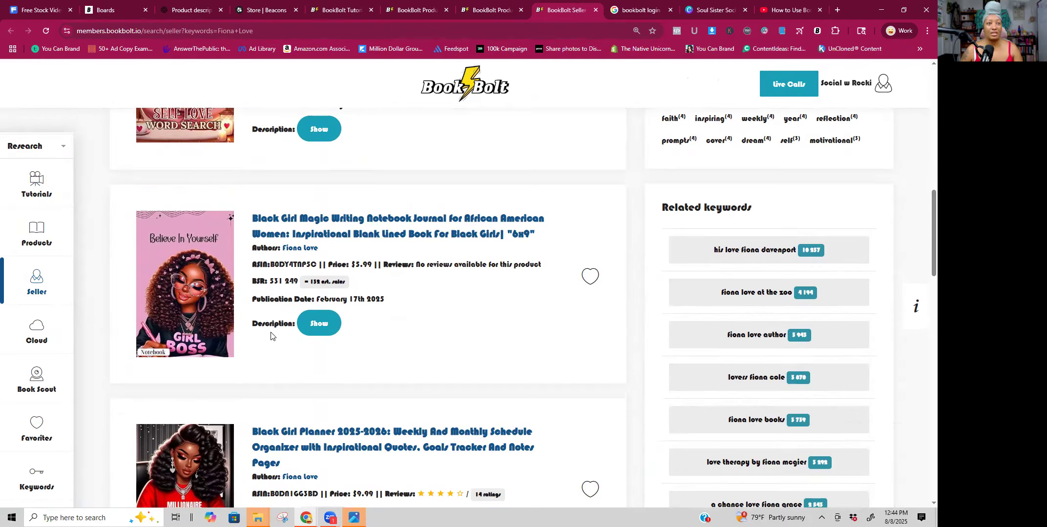
pyautogui.scroll(-4, 230, 319)
pyautogui.scroll(-3, 223, 299)
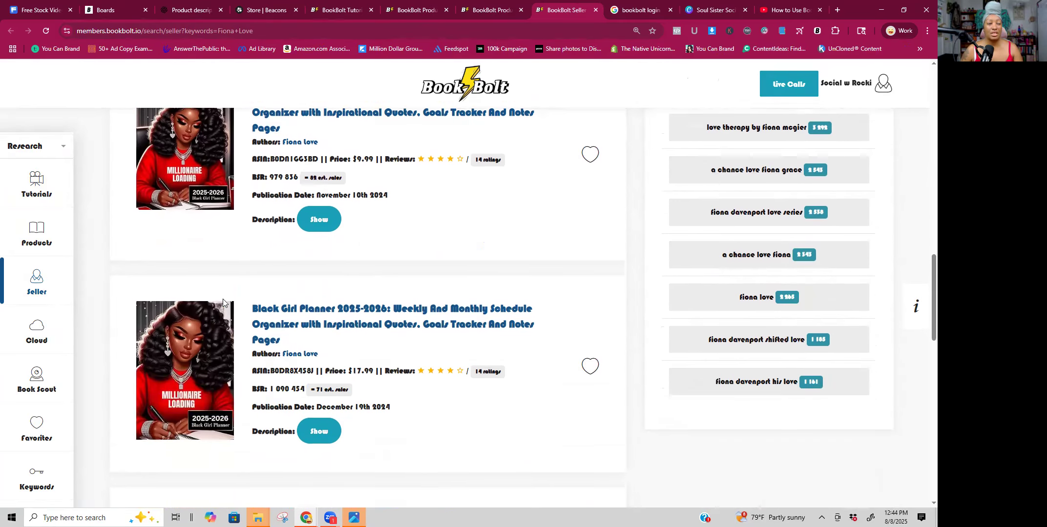
pyautogui.scroll(-4, 177, 324)
pyautogui.scroll(-12, 189, 366)
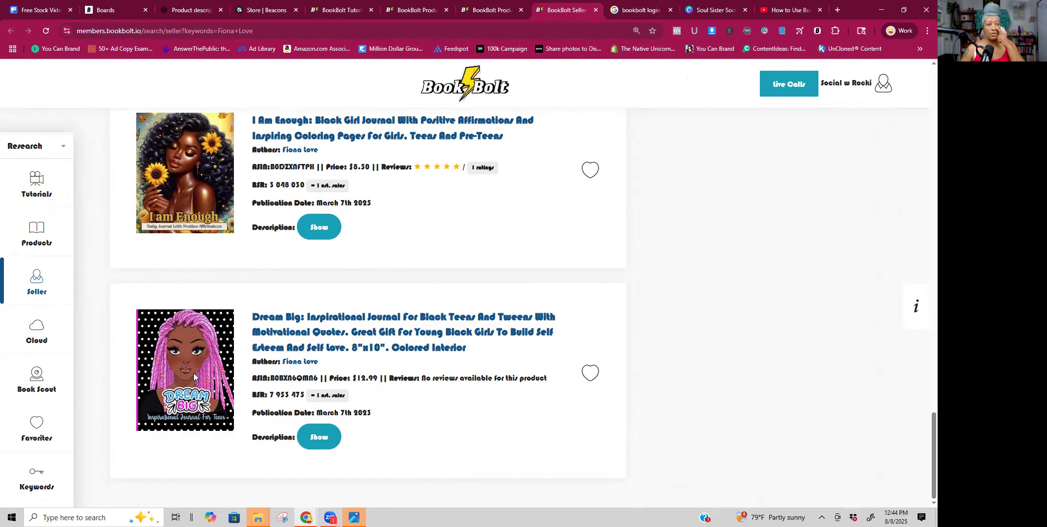
pyautogui.scroll(10, 410, 335)
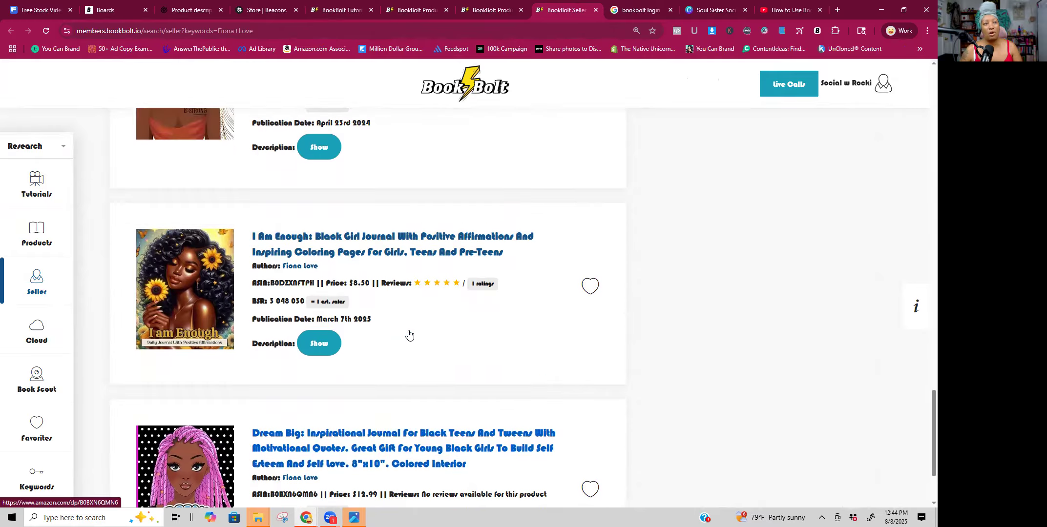
pyautogui.scroll(5, 409, 335)
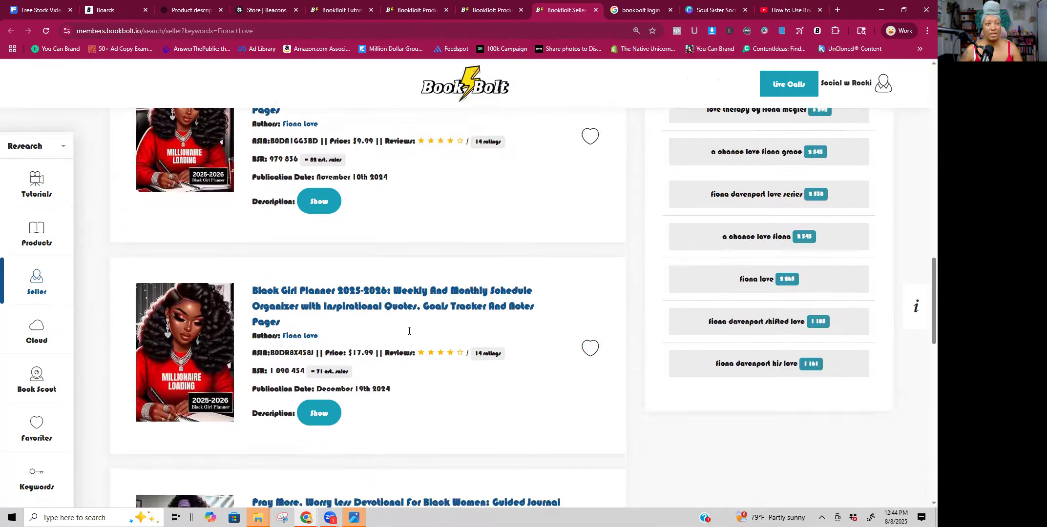
pyautogui.scroll(15, 435, 292)
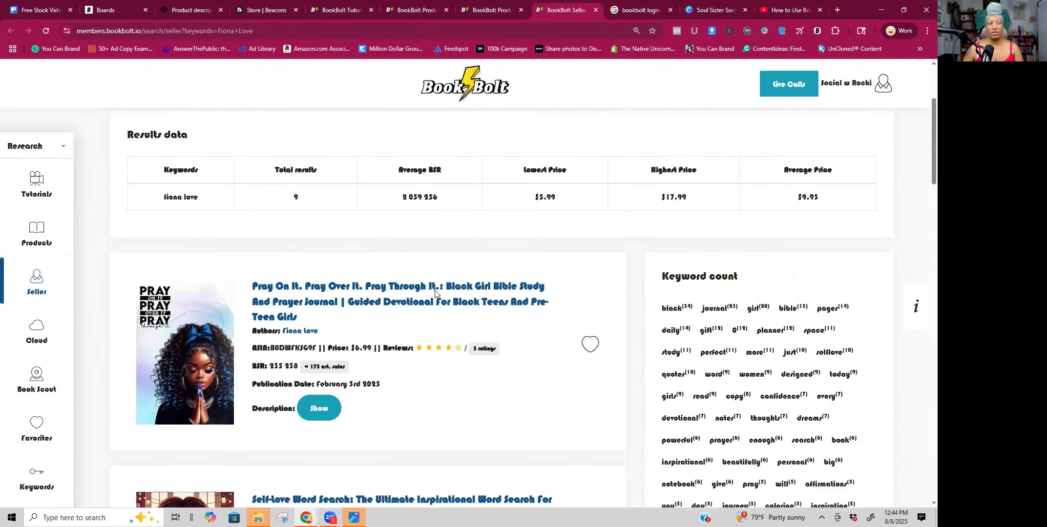
# Search the sellers for another creator's full name, check the results data and clear the seller name
pyautogui.scroll(4, 298, 219)
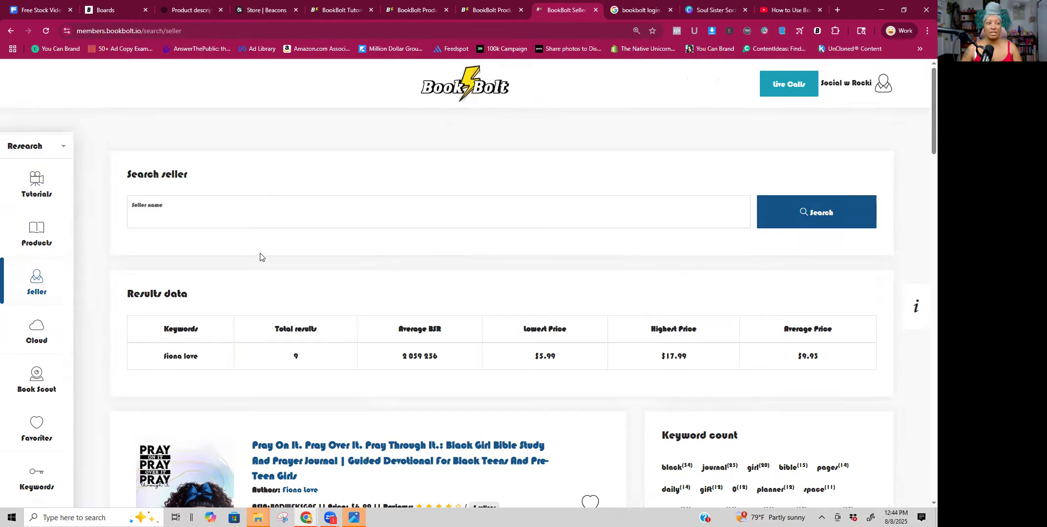
pyautogui.click(266, 217)
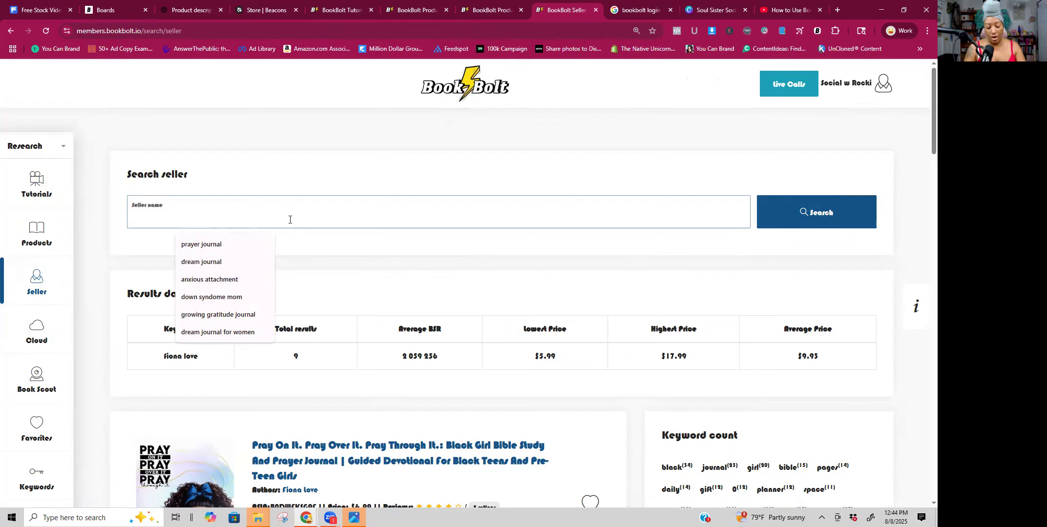
pyautogui.write('sue b zimmerman')
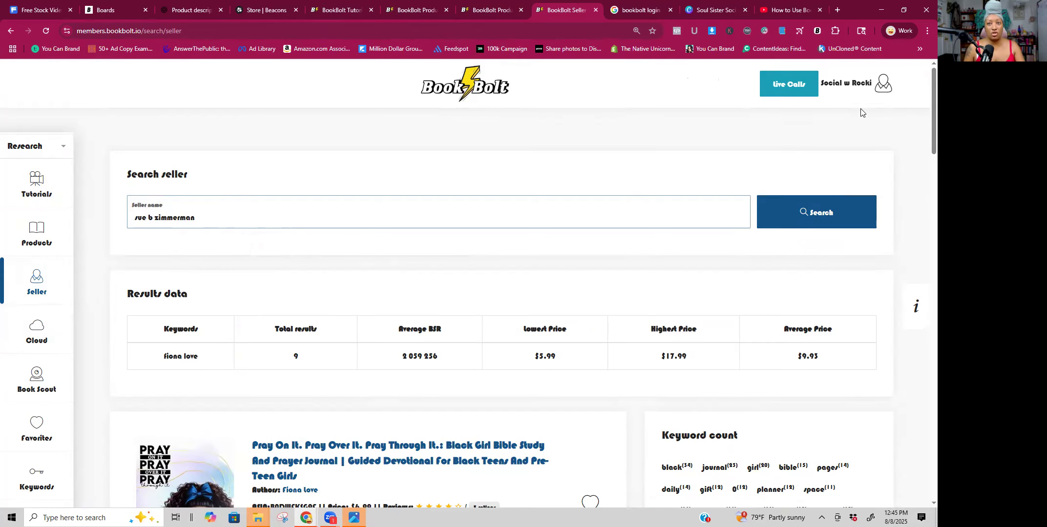
pyautogui.click(826, 211)
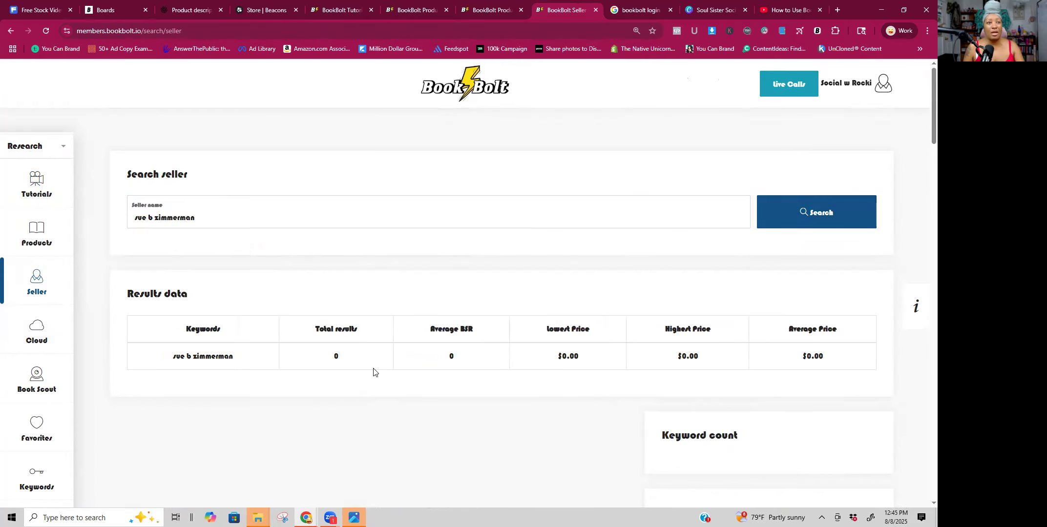
pyautogui.click(216, 217)
pyautogui.hotkey('ctrl', 'a')
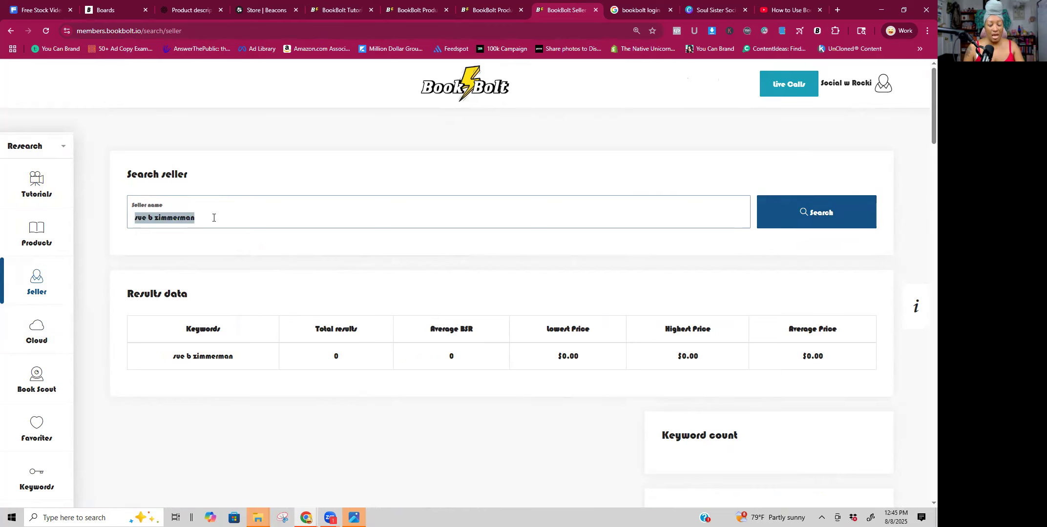
pyautogui.press('BackSpace')
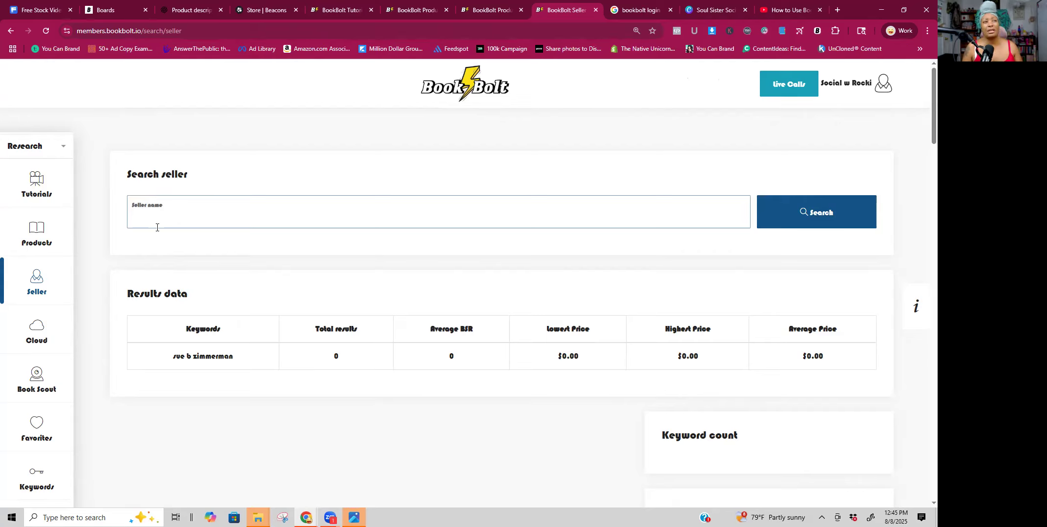
# Open the Cloud search and list the Top 100 bestsellers in the Notebook category without keywords
pyautogui.click(44, 332)
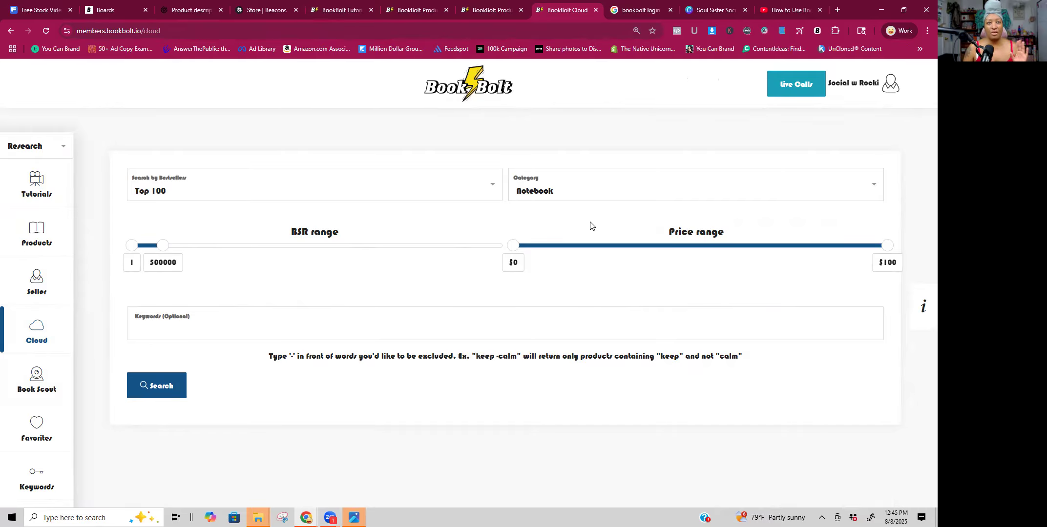
pyautogui.click(168, 390)
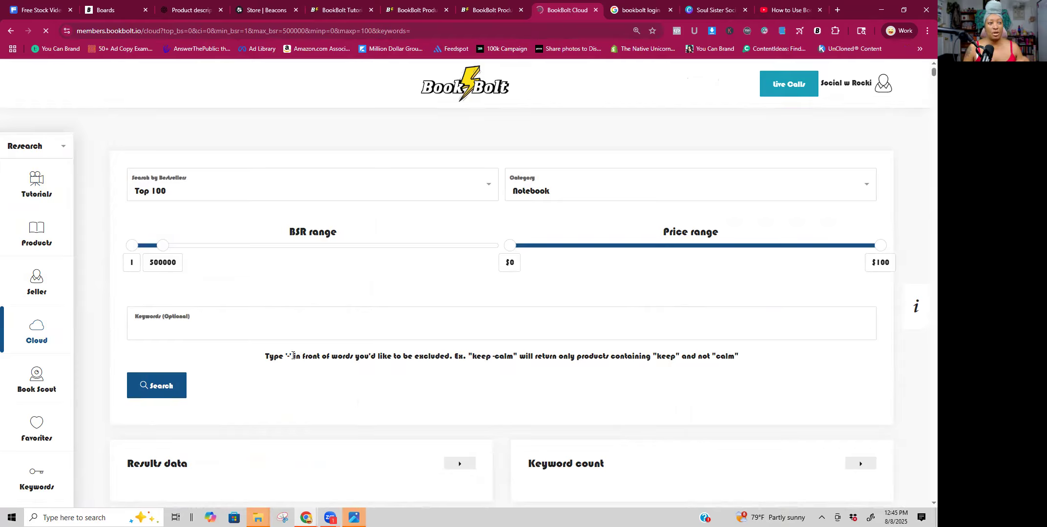
pyautogui.scroll(-6, 323, 352)
pyautogui.scroll(-2, 349, 344)
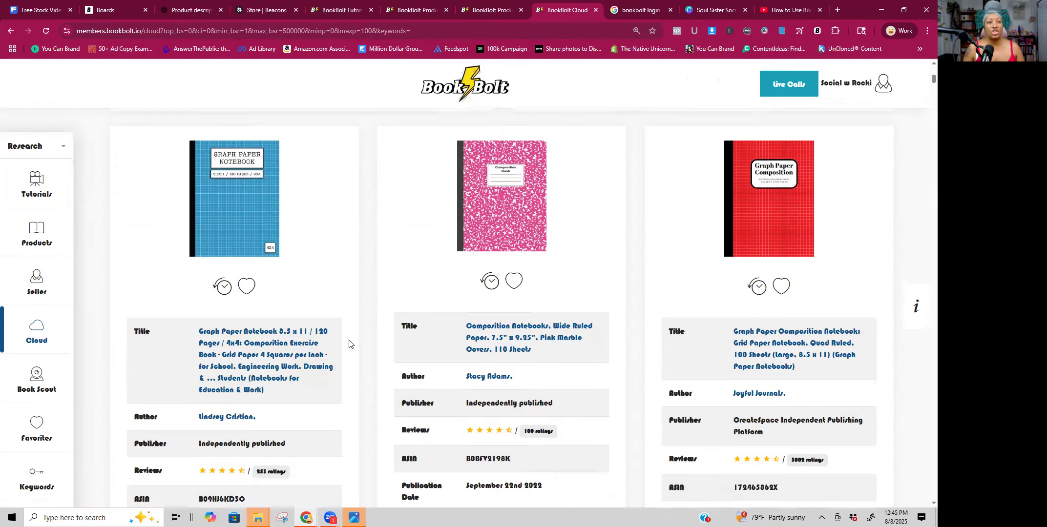
# Compare the graph paper and composition notebook bestsellers by cover, publication date, price and estimated monthly sales
pyautogui.scroll(-2, 570, 298)
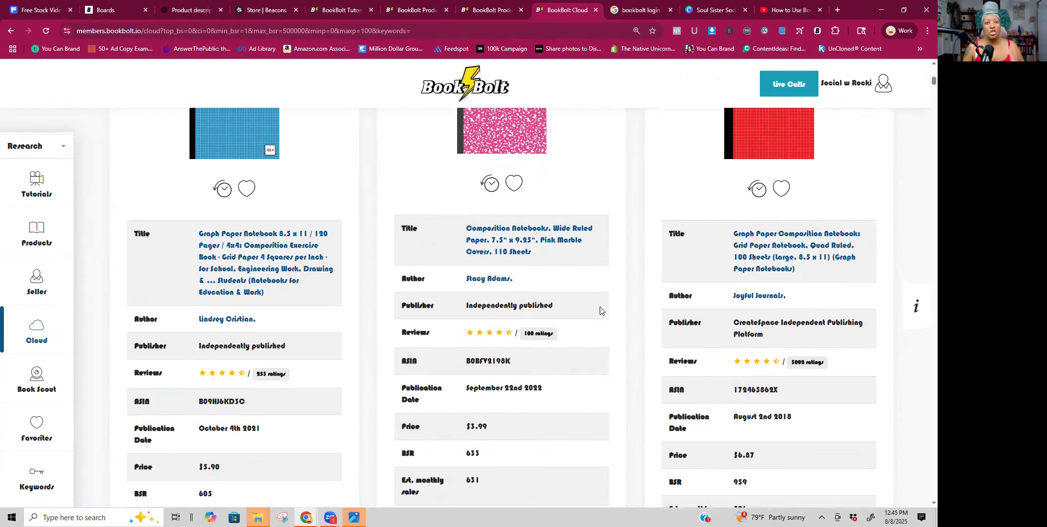
pyautogui.scroll(7, 589, 221)
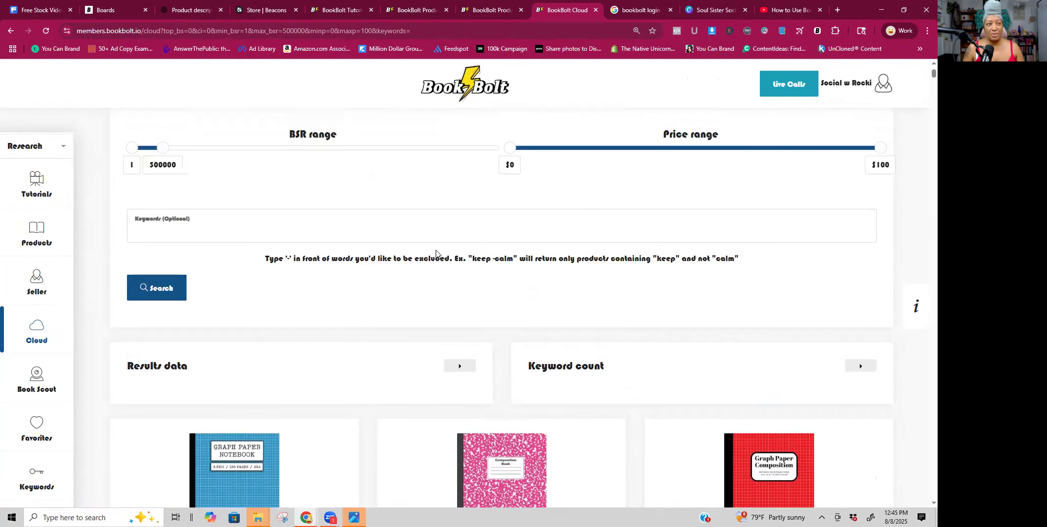
pyautogui.scroll(-6, 522, 253)
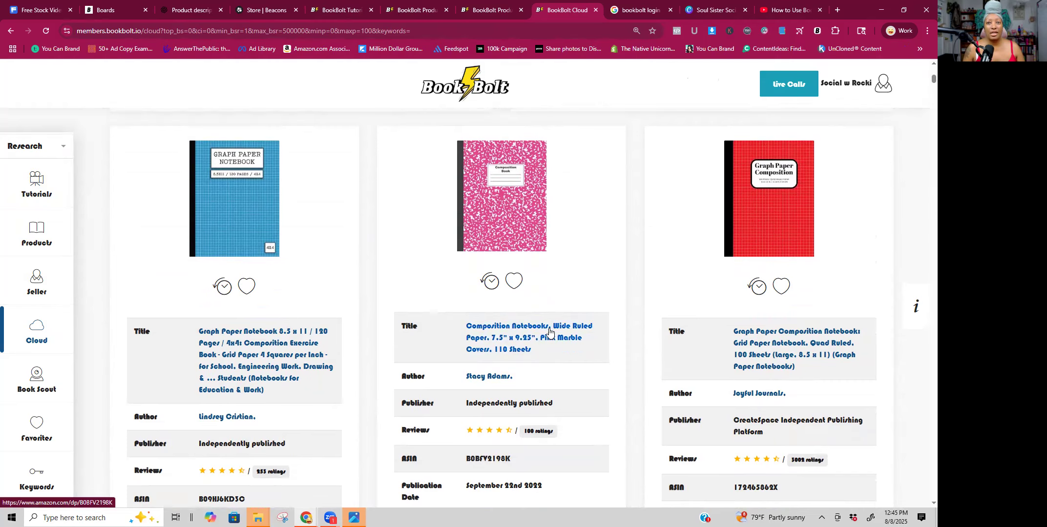
pyautogui.scroll(-9, 367, 276)
pyautogui.scroll(-4, 367, 276)
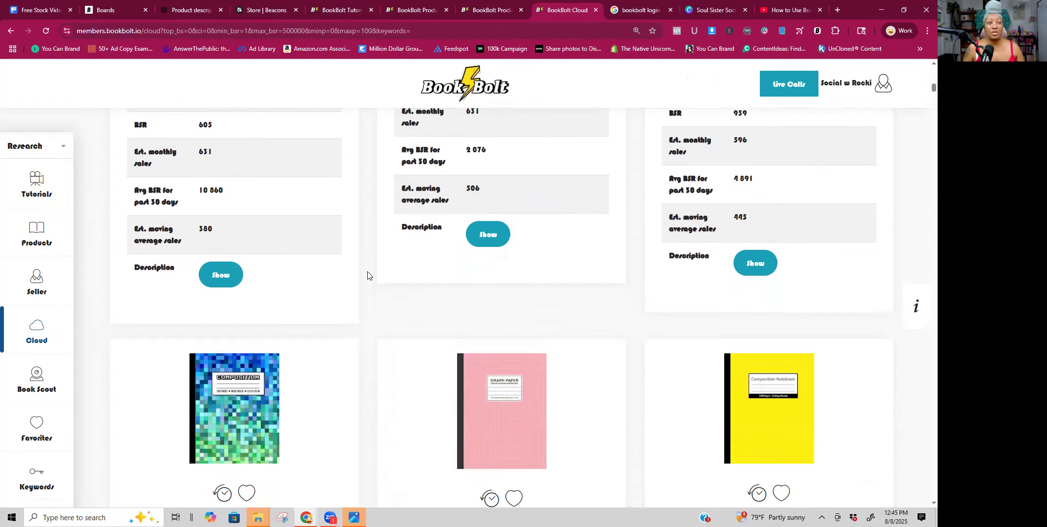
pyautogui.scroll(2, 367, 276)
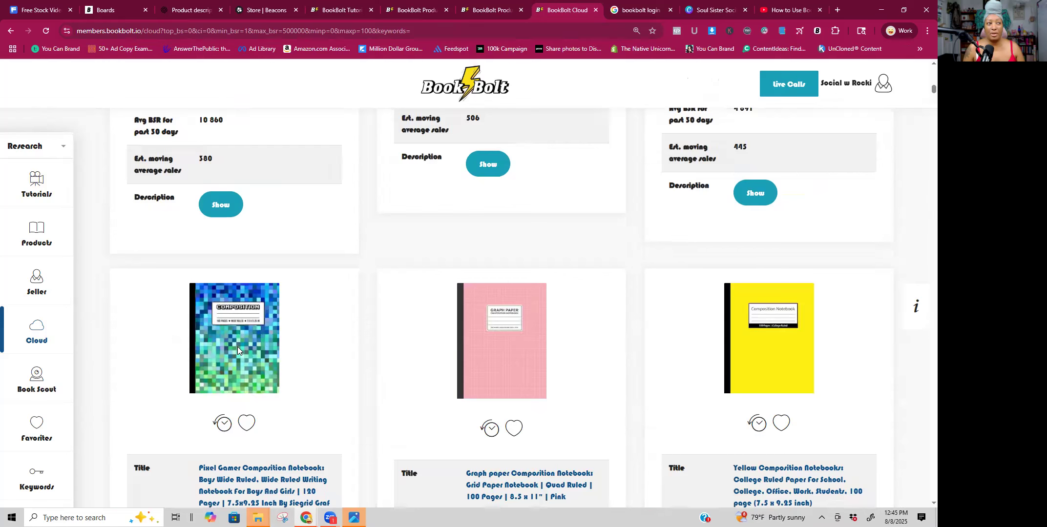
pyautogui.scroll(-6, 564, 374)
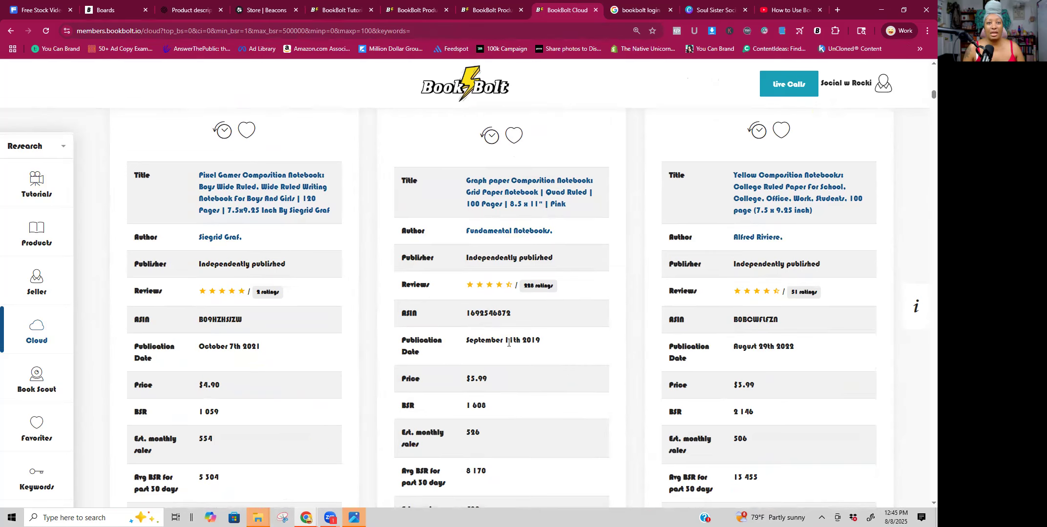
pyautogui.moveTo(551, 340); pyautogui.dragTo(404, 351)
pyautogui.moveTo(288, 348); pyautogui.dragTo(153, 346)
pyautogui.scroll(-11, 381, 365)
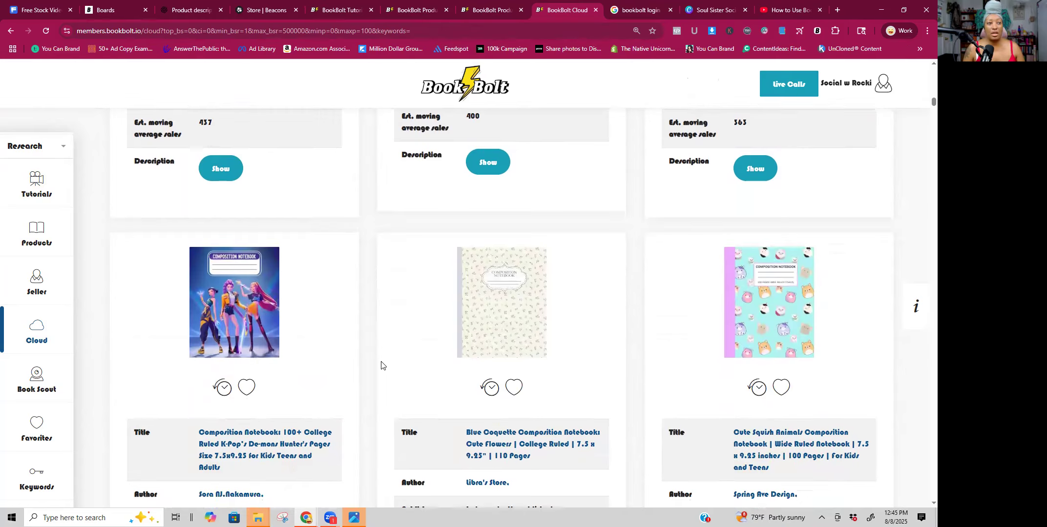
# Check the K-Pop composition notebook's cover, publication date, price and estimated monthly sales
pyautogui.scroll(-3, 381, 365)
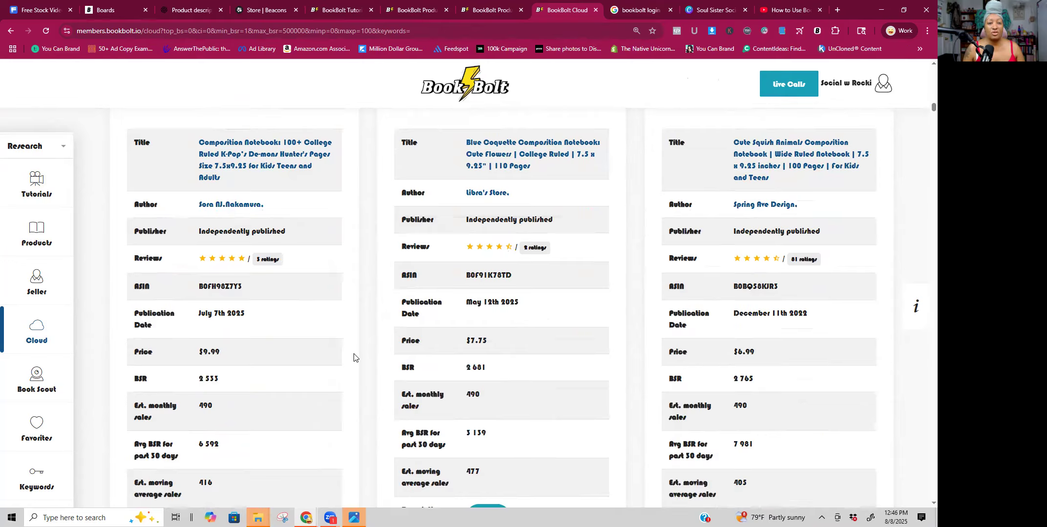
pyautogui.scroll(-1, 355, 355)
pyautogui.moveTo(247, 273); pyautogui.dragTo(193, 269)
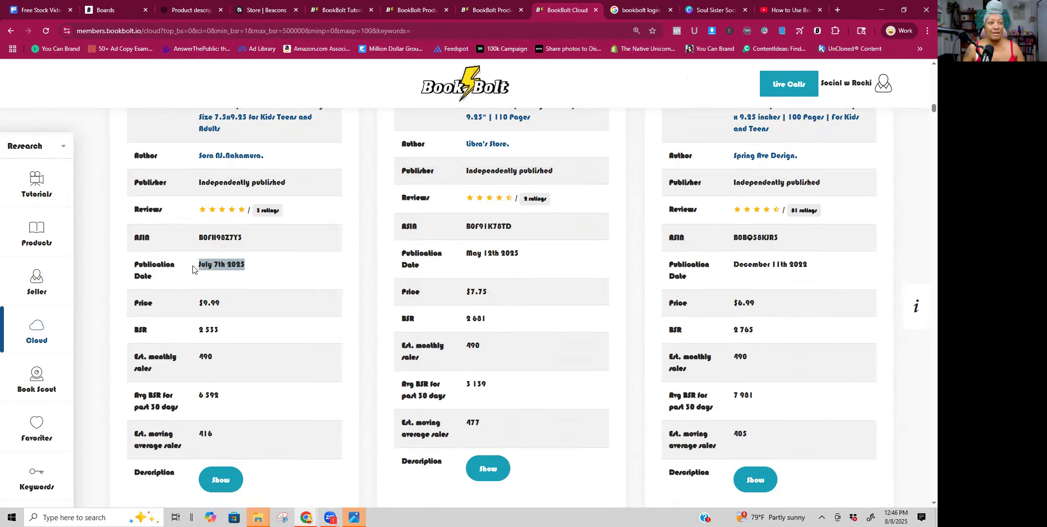
pyautogui.moveTo(233, 304); pyautogui.dragTo(174, 304)
pyautogui.scroll(-1, 178, 304)
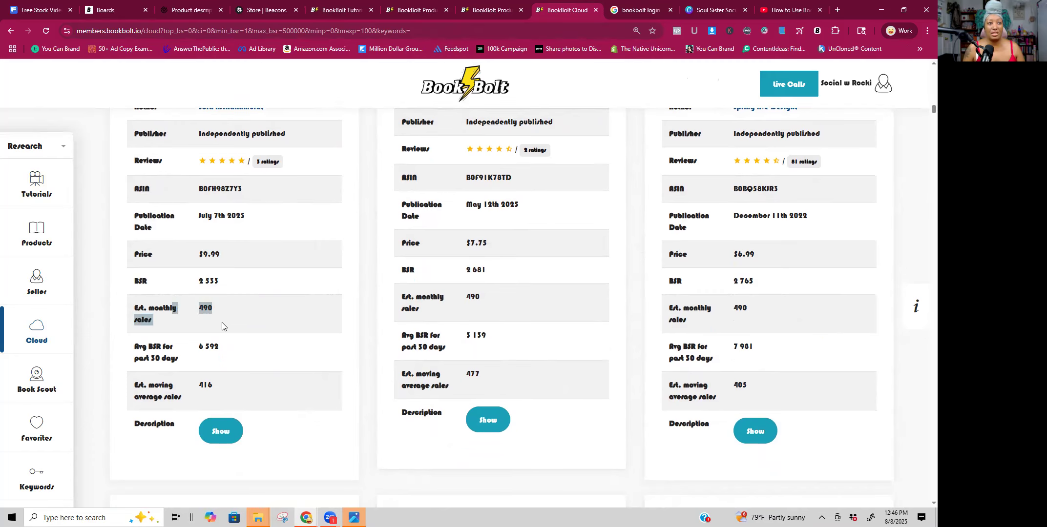
pyautogui.scroll(6, 301, 318)
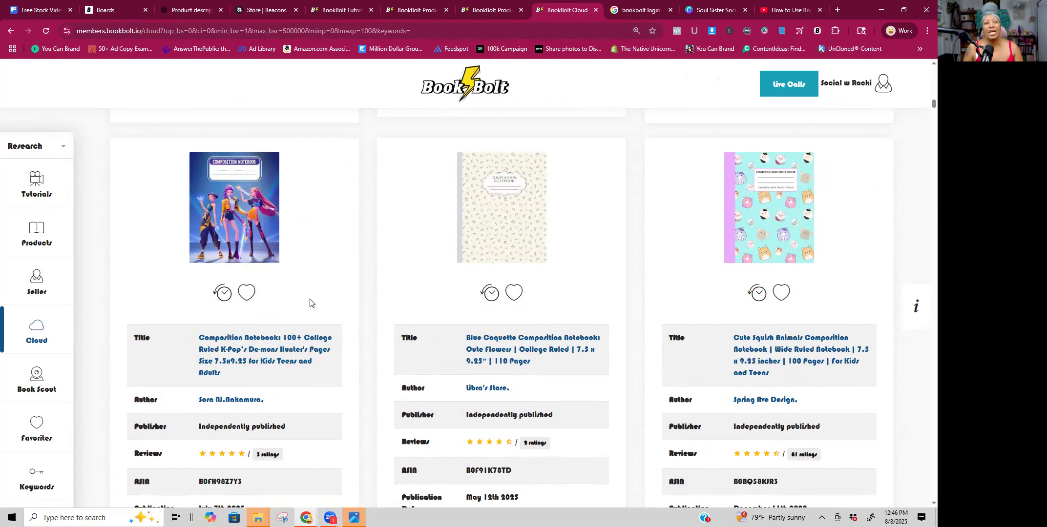
pyautogui.scroll(-5, 305, 298)
pyautogui.scroll(-2, 299, 293)
pyautogui.scroll(8, 299, 293)
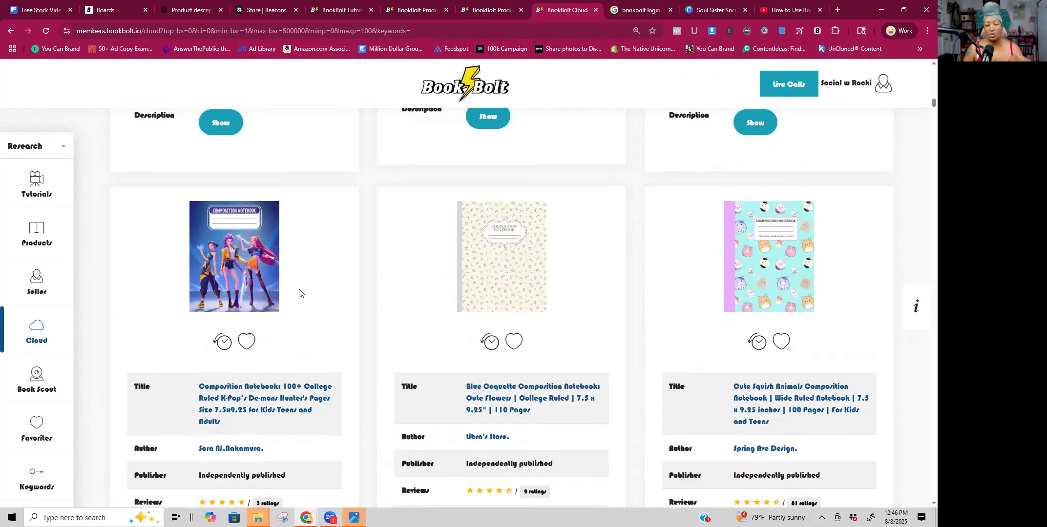
# Examine the wording of the K-Pop composition notebook's title and its estimated monthly sales figure again
pyautogui.scroll(-2, 299, 293)
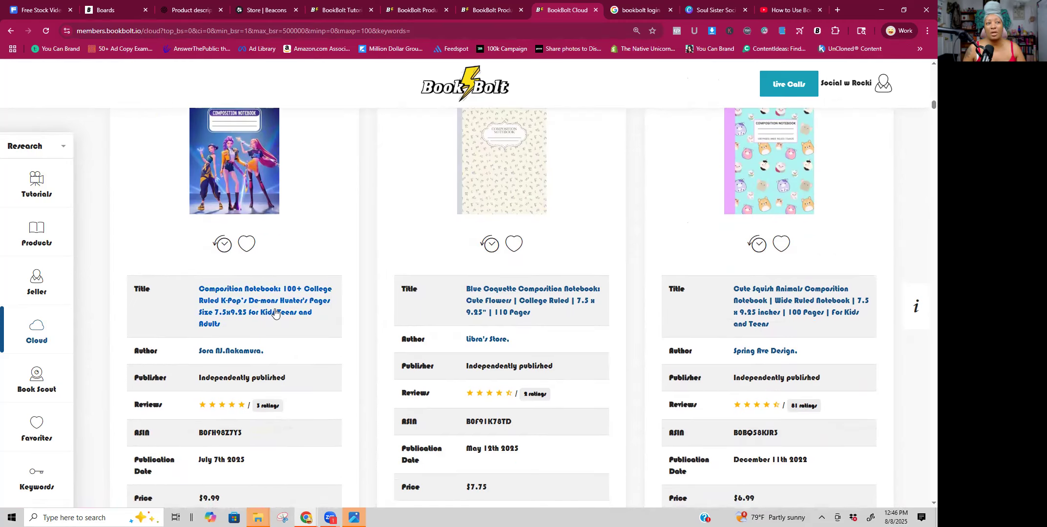
pyautogui.scroll(-2, 273, 324)
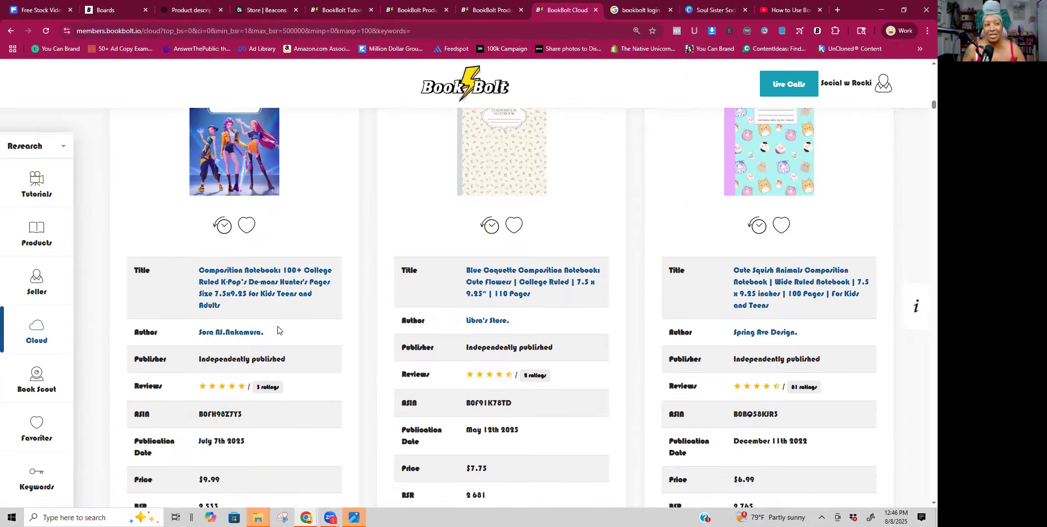
pyautogui.moveTo(199, 308); pyautogui.dragTo(284, 317)
pyautogui.click(288, 342)
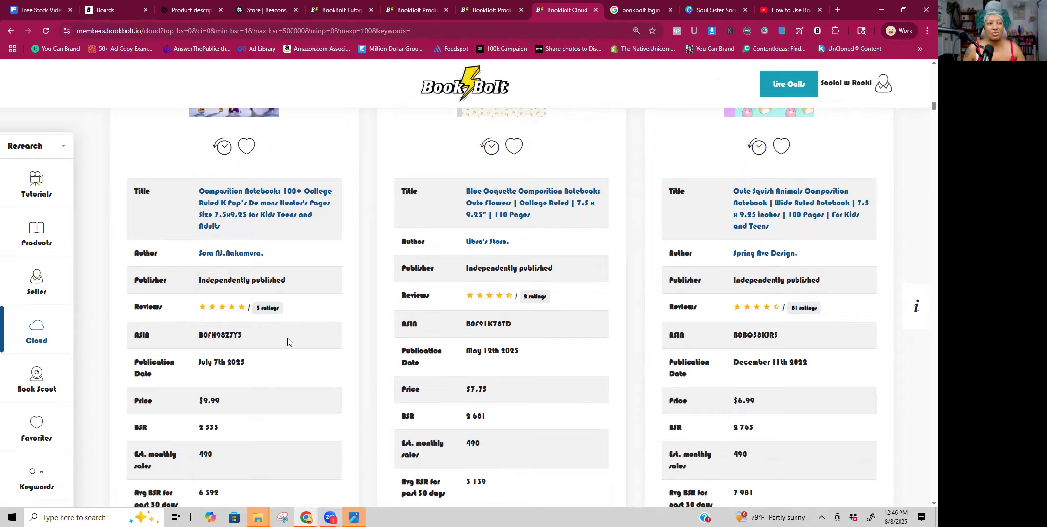
pyautogui.scroll(-2, 288, 342)
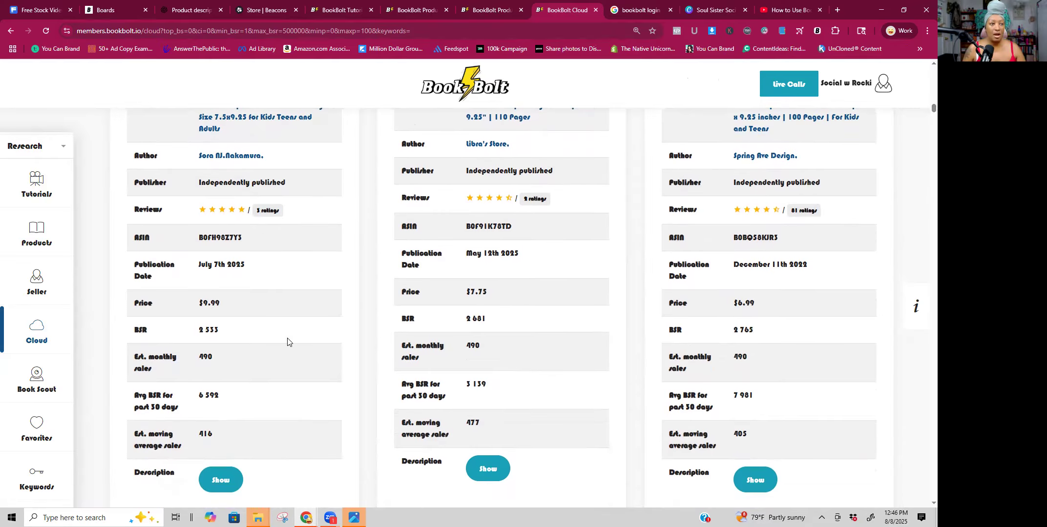
pyautogui.scroll(-1, 287, 342)
pyautogui.moveTo(233, 309); pyautogui.dragTo(188, 316)
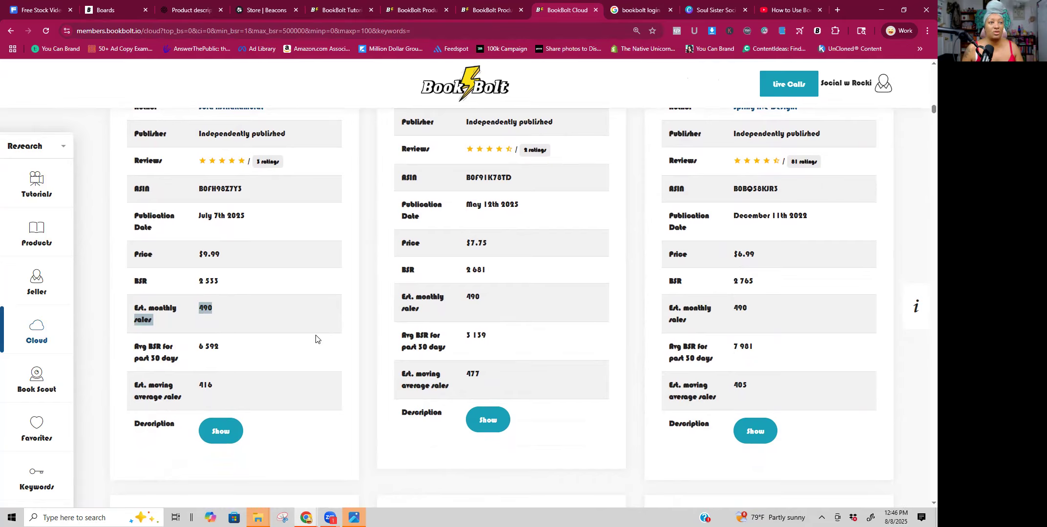
pyautogui.click(266, 318)
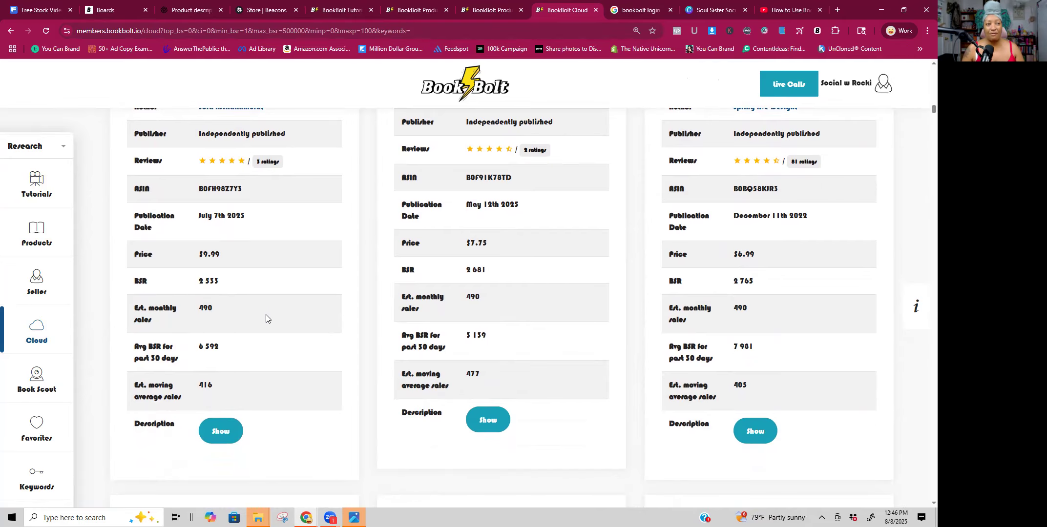
# Skim the covers and titles of the remaining Top 100 notebook bestsellers
pyautogui.scroll(-3, 266, 318)
pyautogui.scroll(-9, 293, 288)
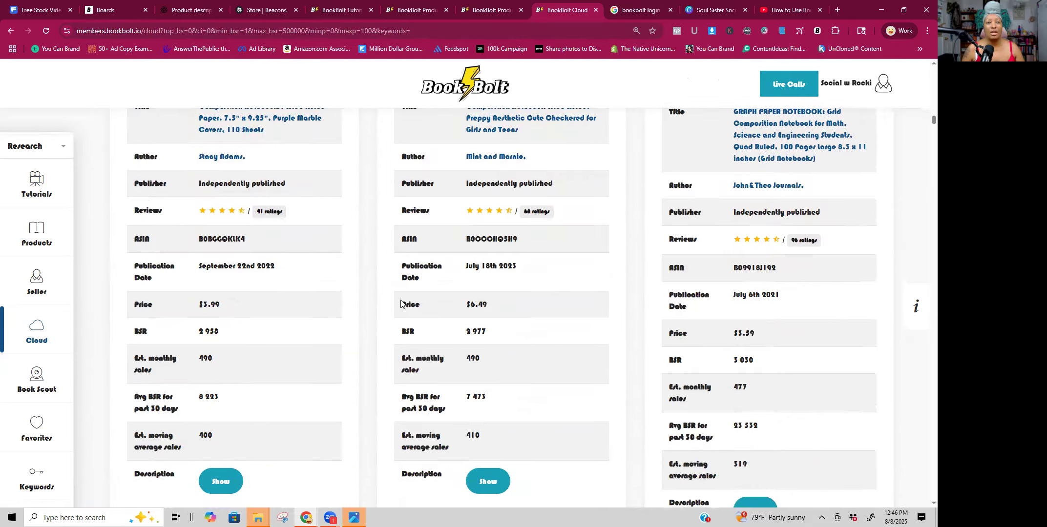
pyautogui.scroll(-15, 400, 304)
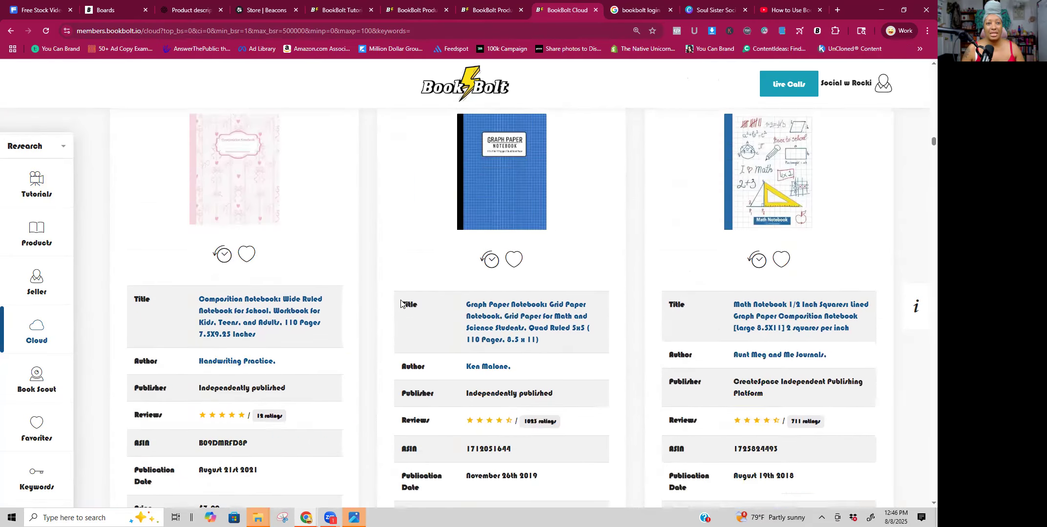
pyautogui.scroll(-20, 401, 304)
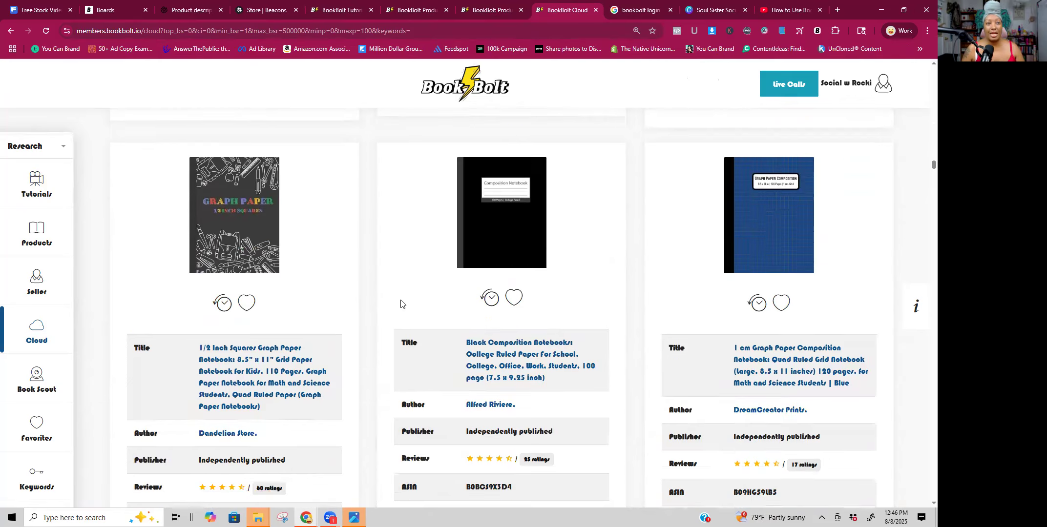
pyautogui.scroll(-20, 400, 304)
# Change the Cloud search category to Journal and list its Top 100 bestsellers without keywords
pyautogui.scroll(20, 400, 304)
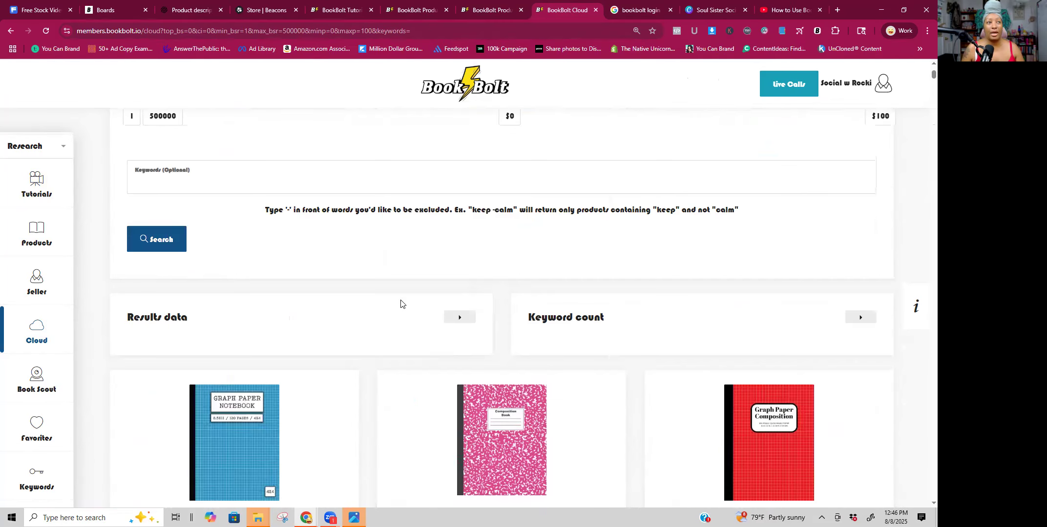
pyautogui.scroll(3, 207, 163)
pyautogui.click(395, 190)
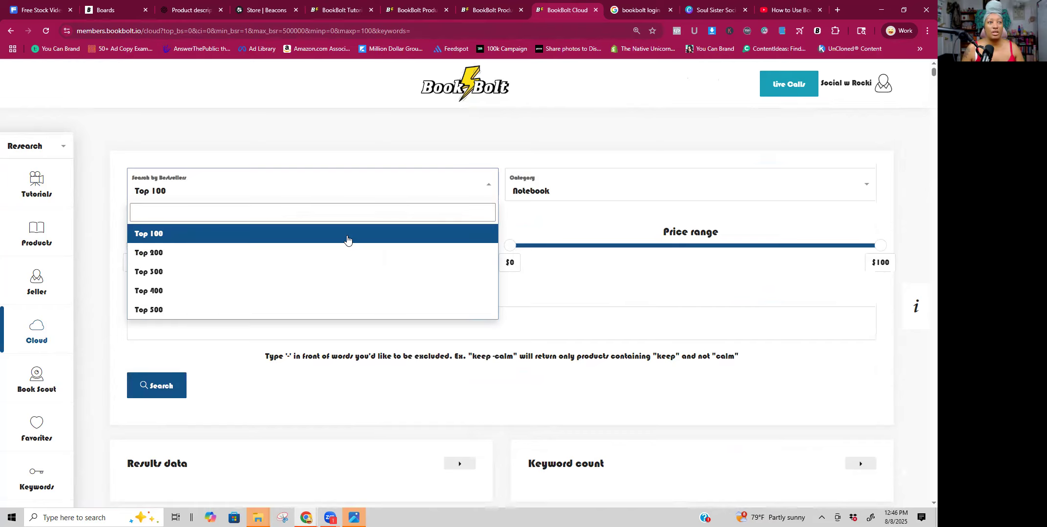
pyautogui.click(583, 182)
pyautogui.click(564, 261)
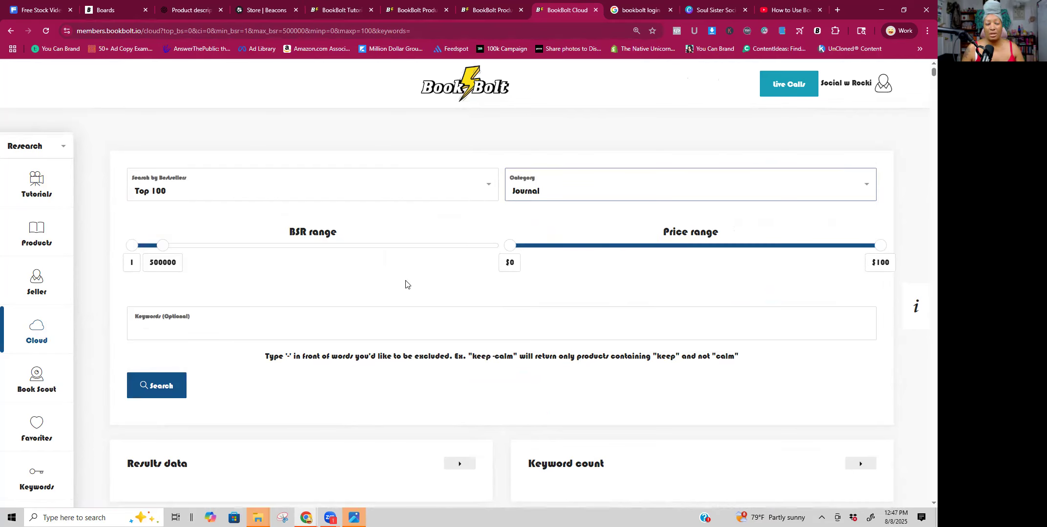
pyautogui.click(235, 330)
pyautogui.click(170, 381)
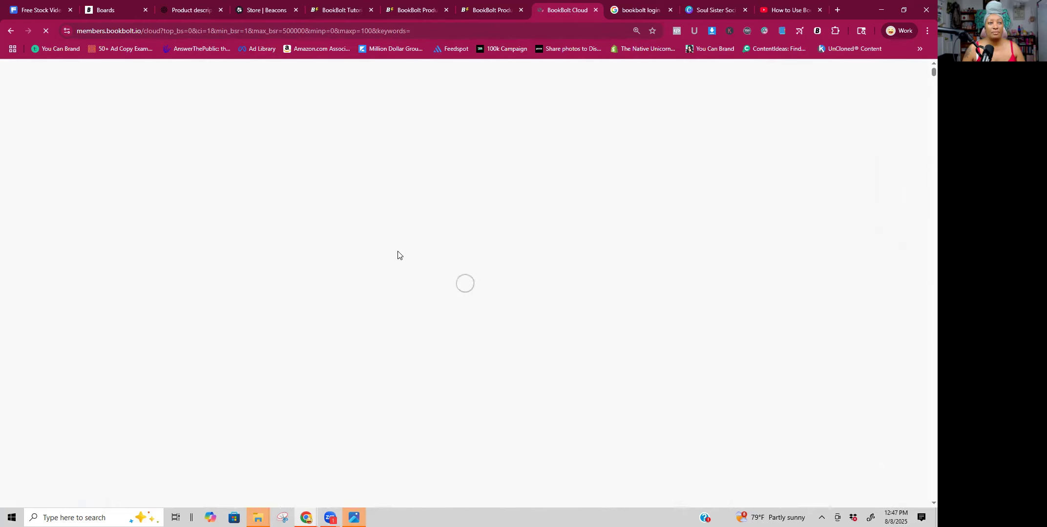
pyautogui.scroll(-10, 371, 349)
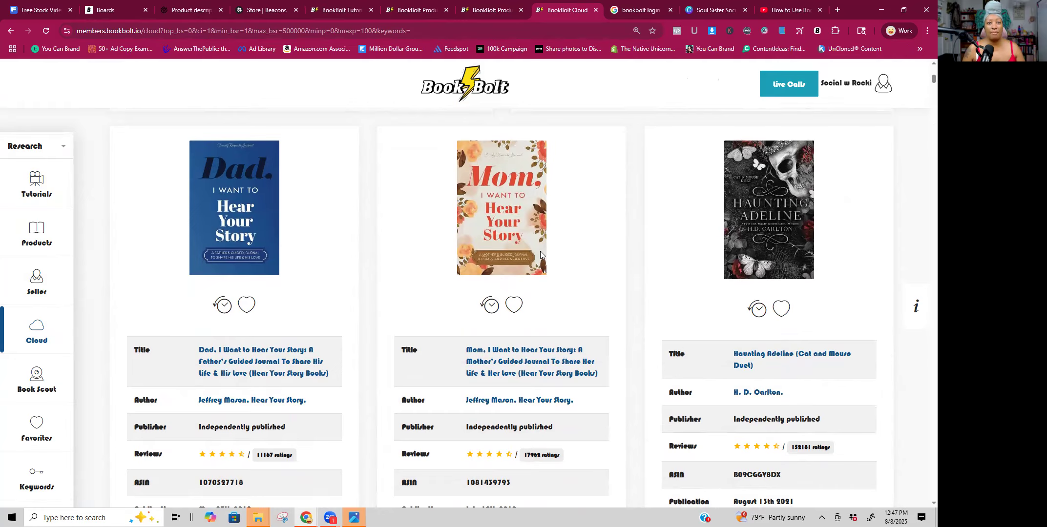
# Skim the covers, titles and estimated monthly sales of the Top 100 journal bestsellers
pyautogui.scroll(-1, 591, 274)
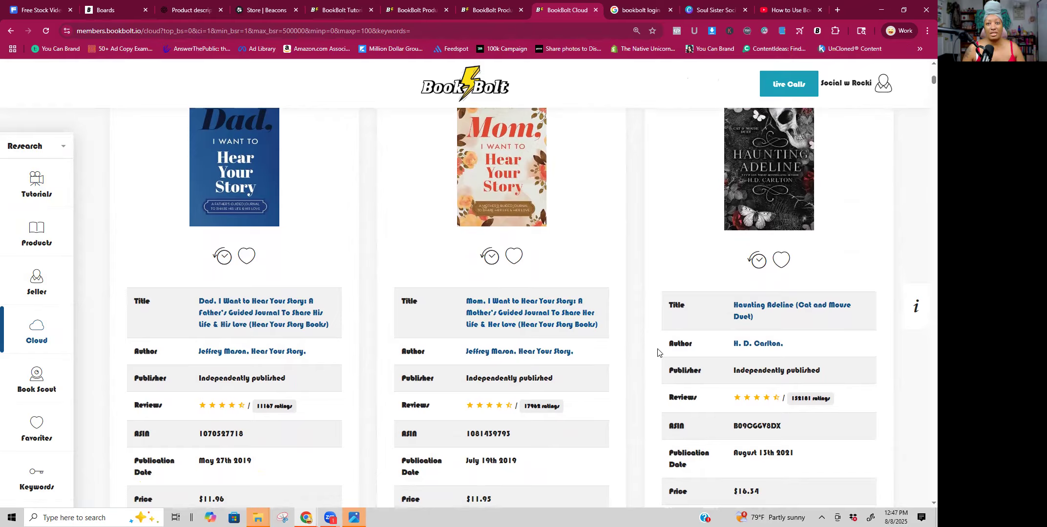
pyautogui.scroll(-4, 592, 260)
pyautogui.scroll(-10, 592, 258)
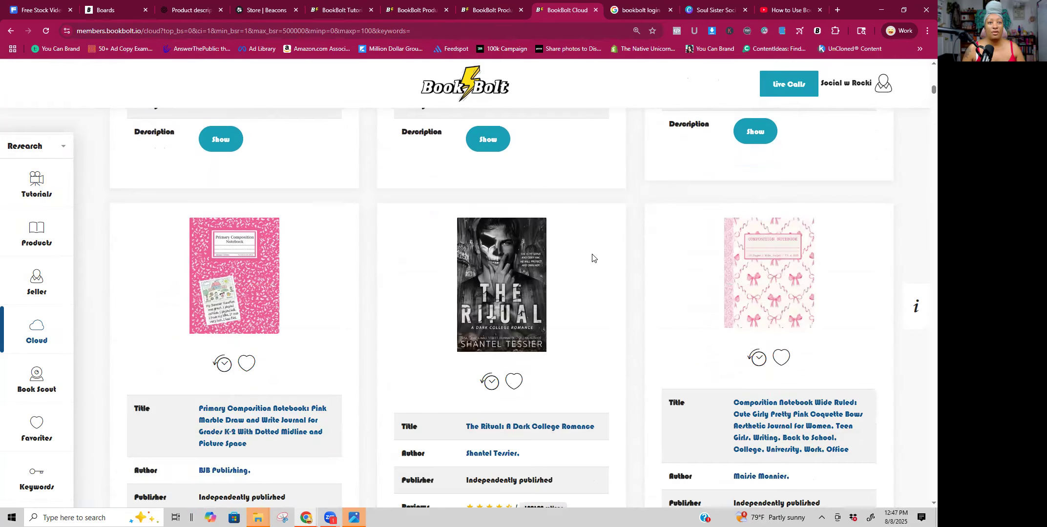
pyautogui.scroll(-5, 592, 258)
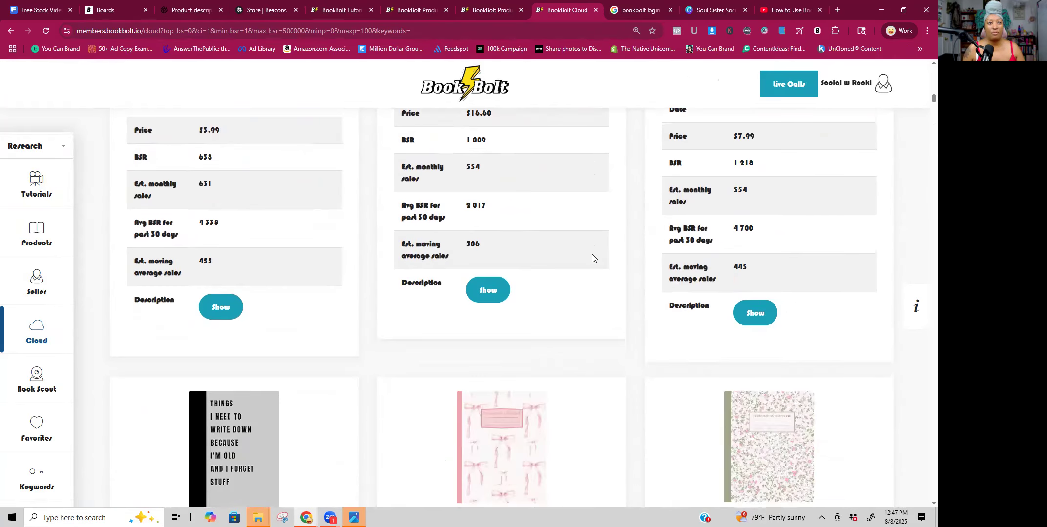
pyautogui.scroll(-7, 592, 258)
pyautogui.scroll(-9, 592, 257)
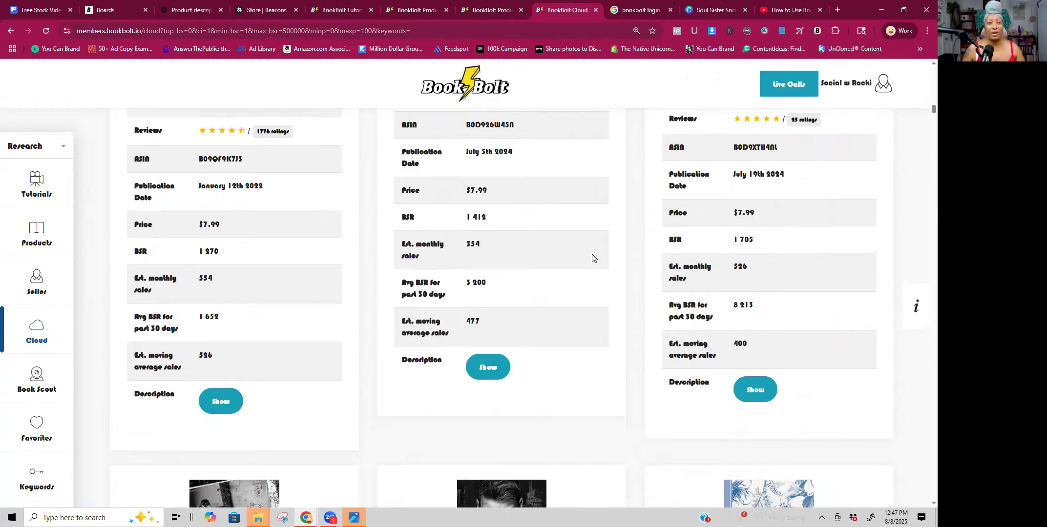
pyautogui.scroll(-17, 592, 258)
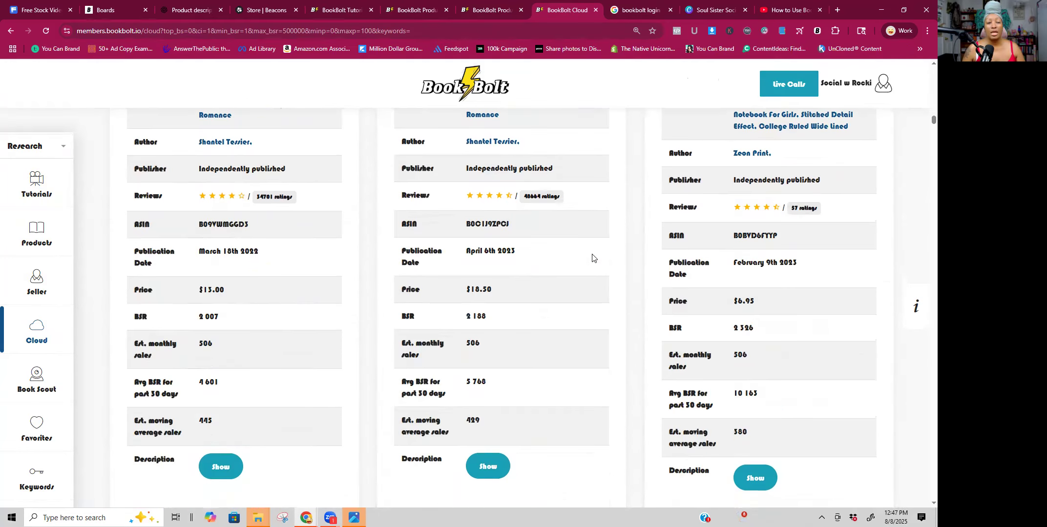
pyautogui.scroll(-7, 592, 258)
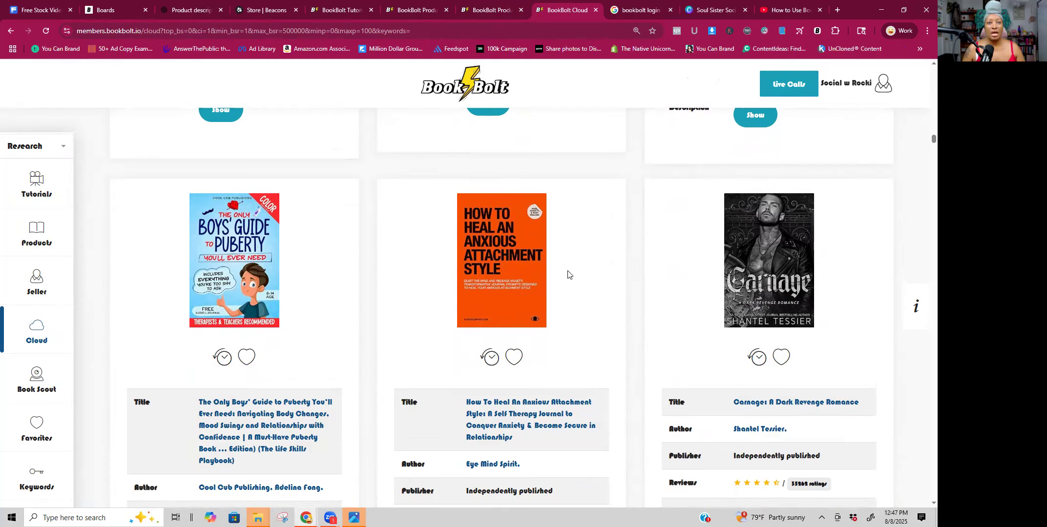
pyautogui.scroll(-2, 568, 276)
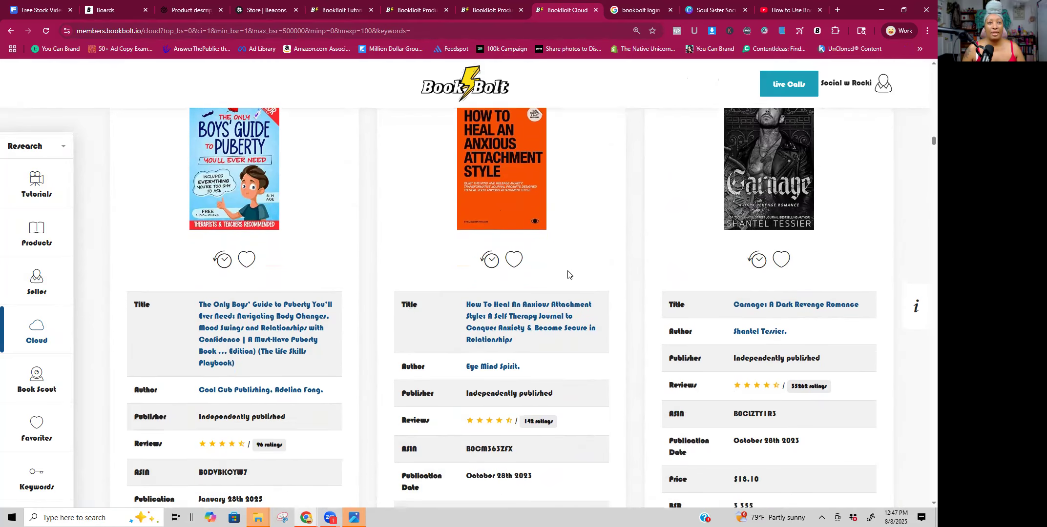
# Examine the BSR and price history chart of the anxious attachment style therapy journal, then close it
pyautogui.click(489, 263)
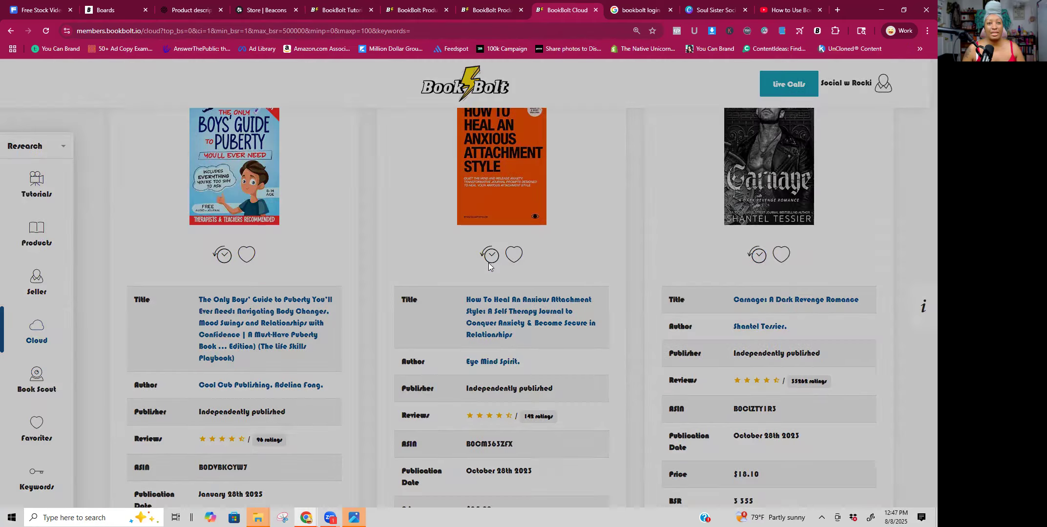
pyautogui.scroll(-4, 573, 331)
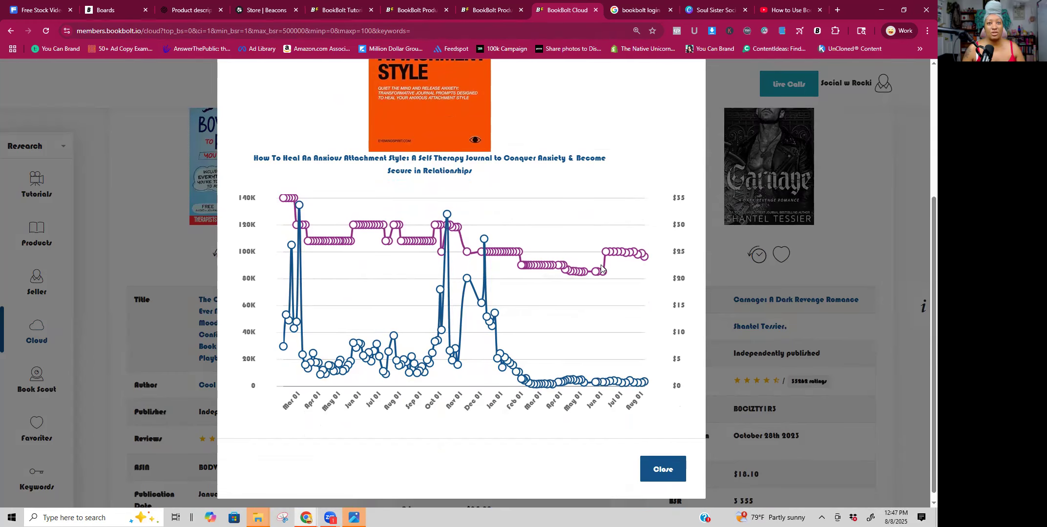
pyautogui.scroll(-1, 587, 283)
pyautogui.moveTo(584, 268)
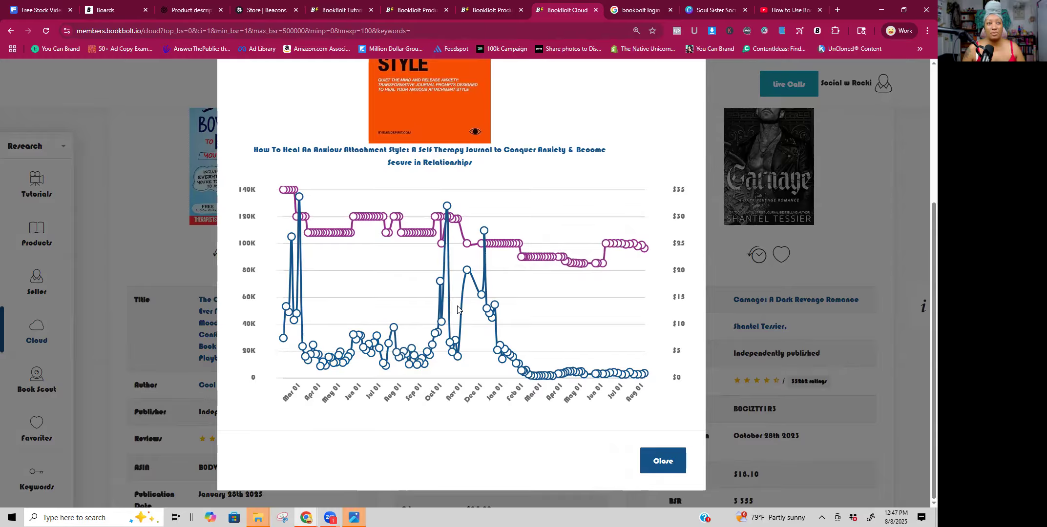
pyautogui.scroll(4, 470, 303)
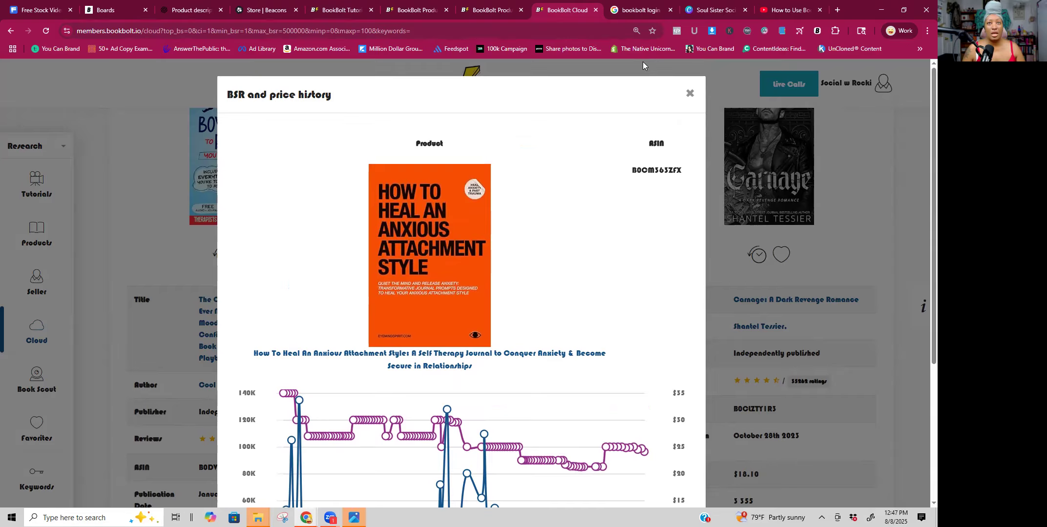
pyautogui.click(839, 75)
# Visit the Book Scout ASIN lookup and the Favorites page with its product categories
pyautogui.scroll(-2, 68, 350)
pyautogui.click(30, 282)
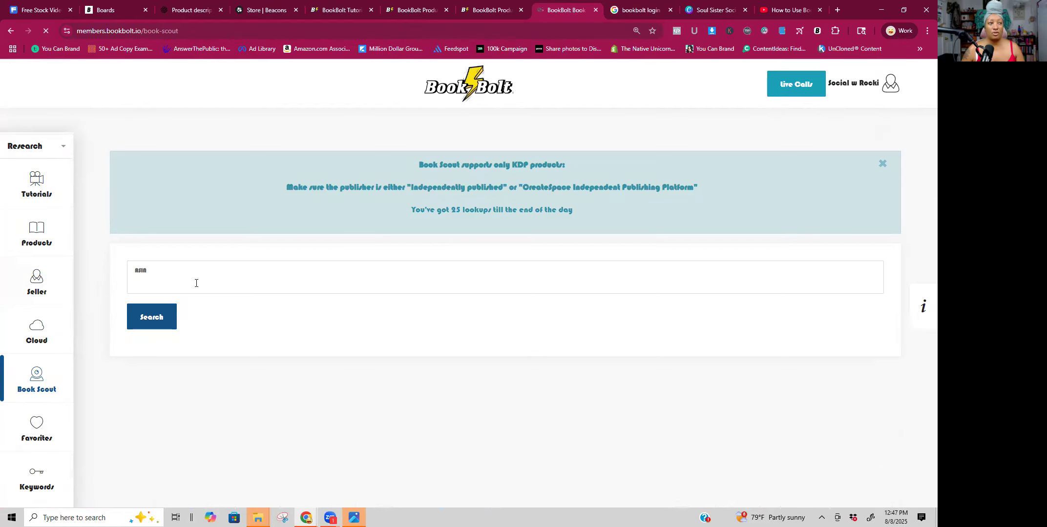
pyautogui.click(196, 283)
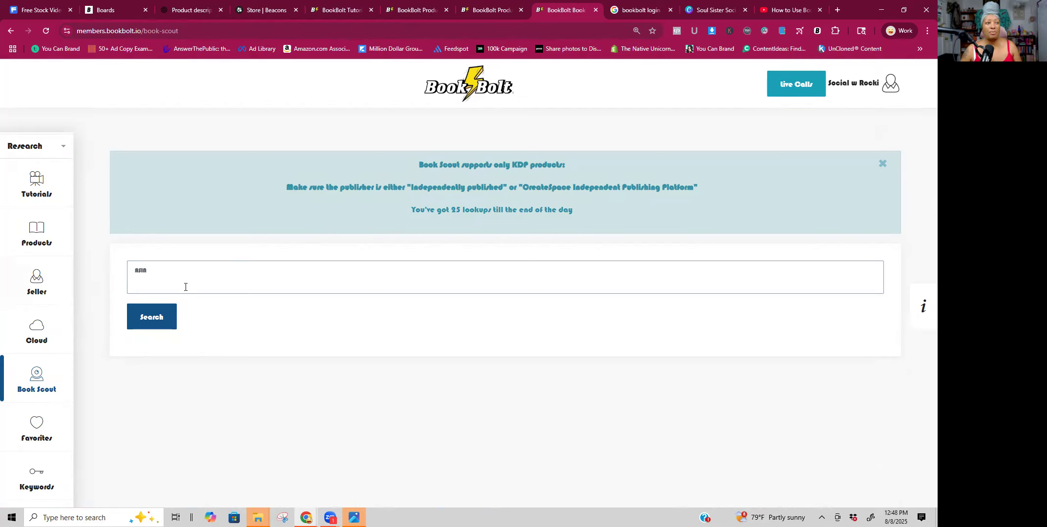
pyautogui.scroll(-2, 54, 377)
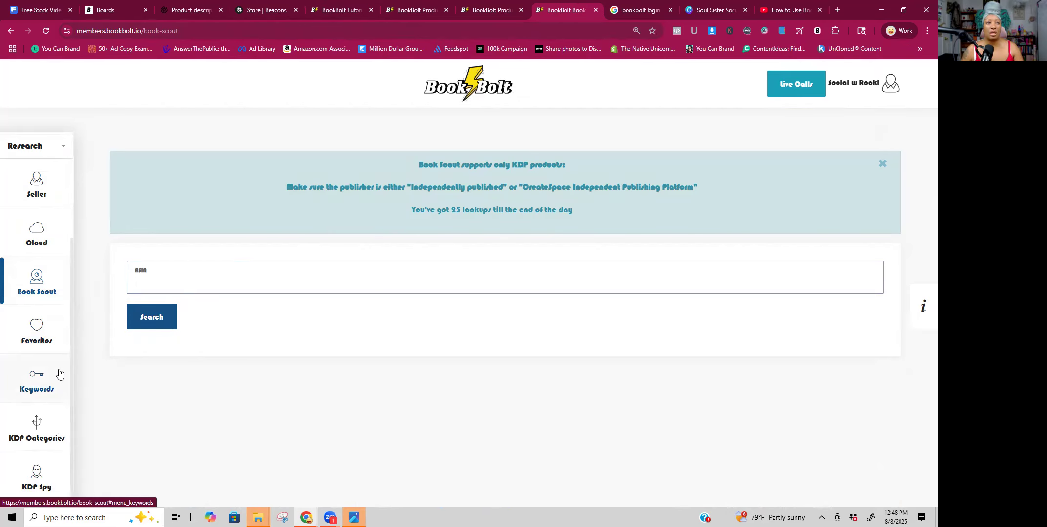
pyautogui.click(36, 343)
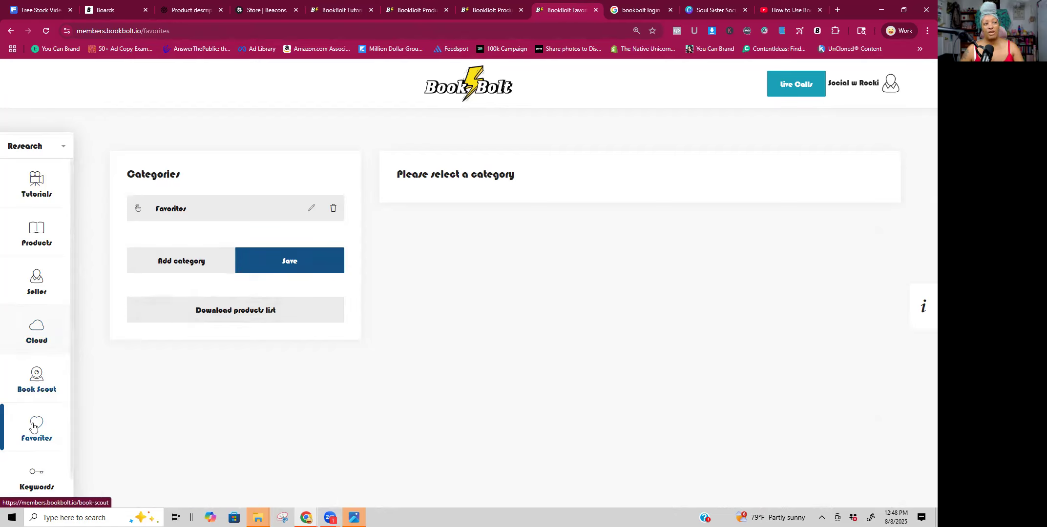
# Run a keyword search for "teen journal" in the Keywords research tool
pyautogui.scroll(-2, 38, 408)
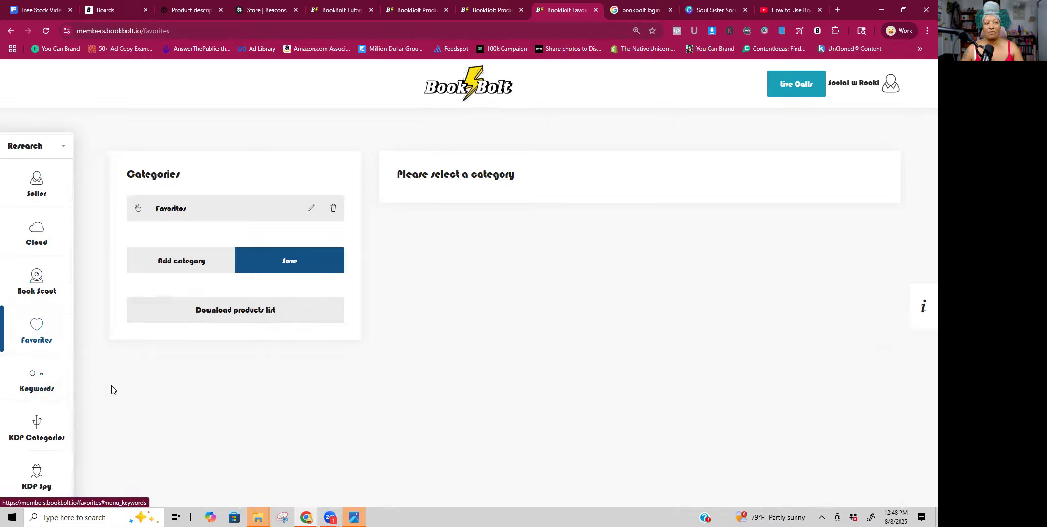
pyautogui.moveTo(35, 386)
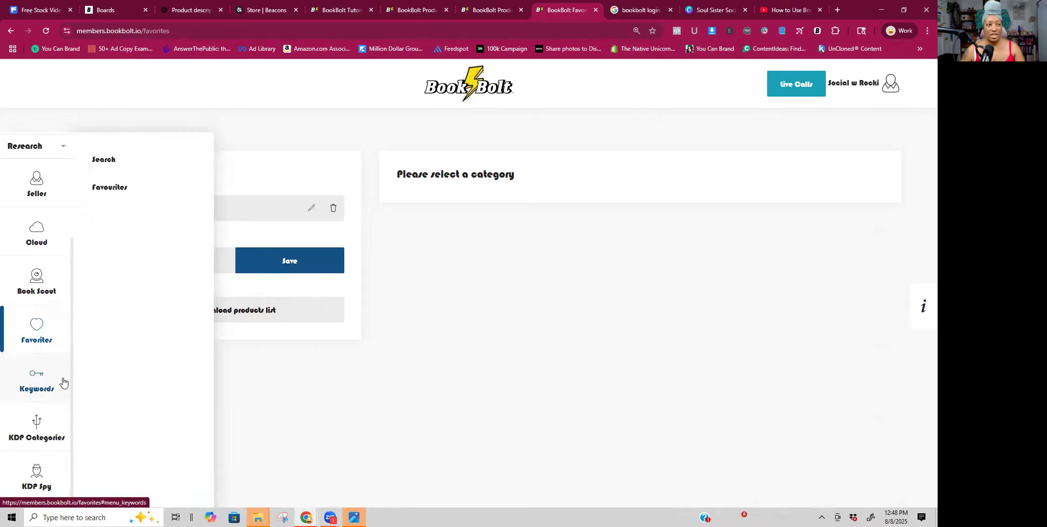
pyautogui.click(113, 161)
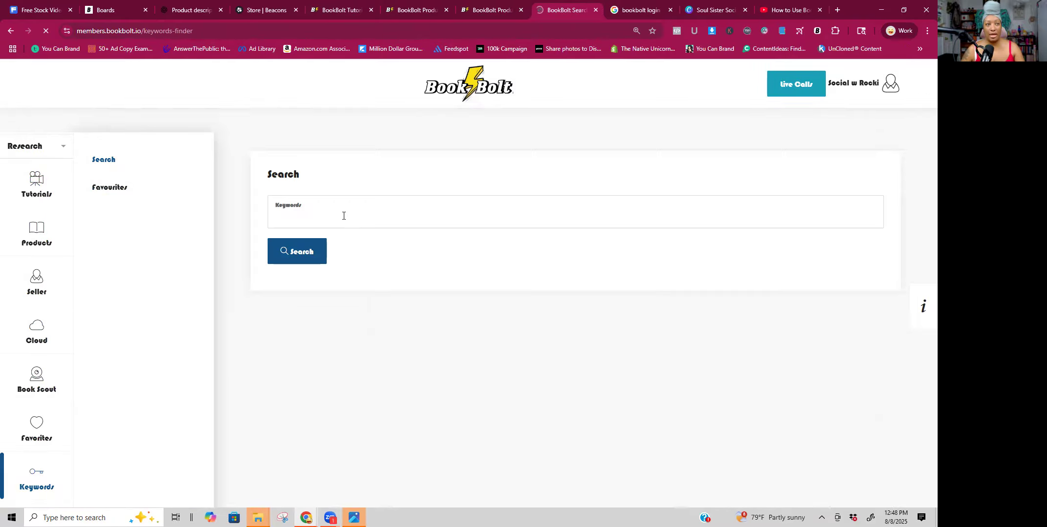
pyautogui.click(351, 213)
pyautogui.write('teen journal')
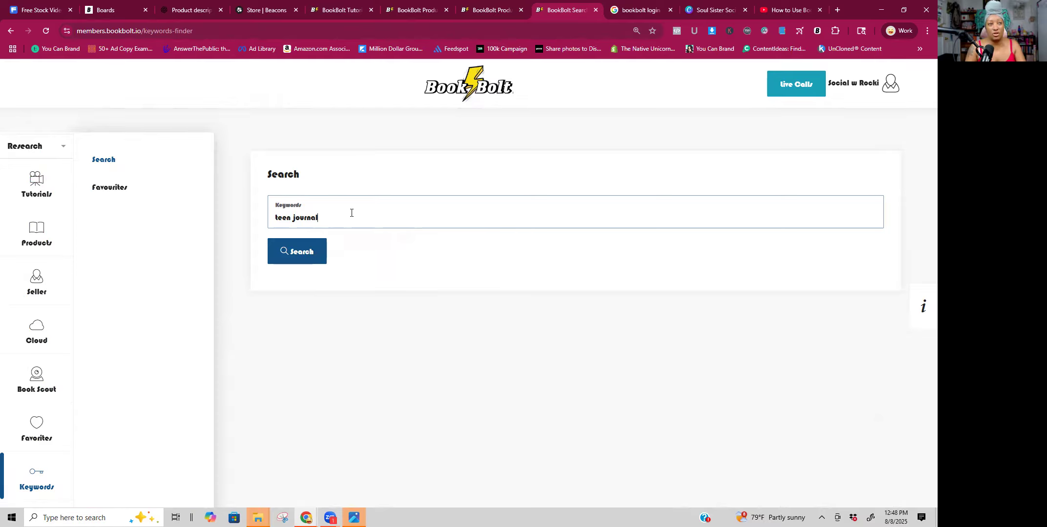
pyautogui.click(301, 251)
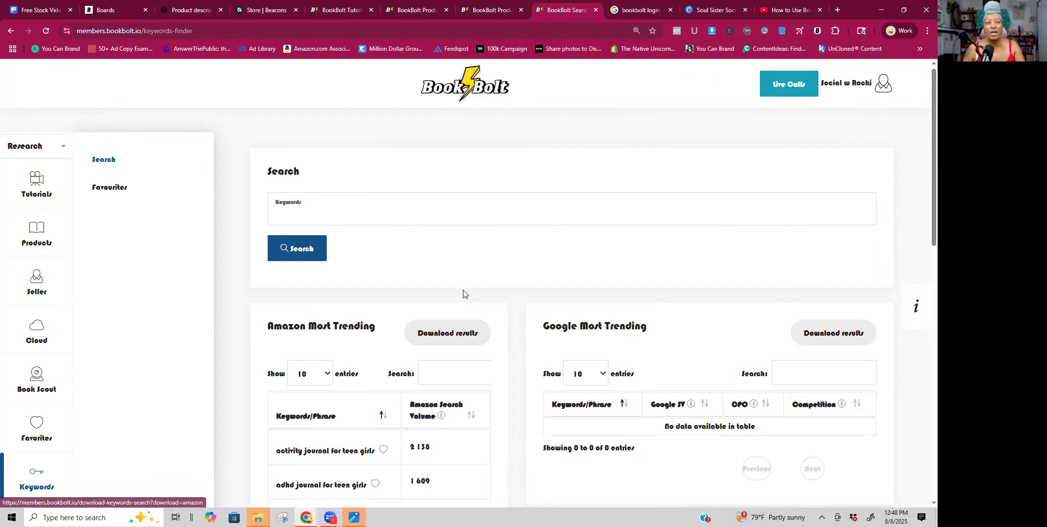
# Check the Amazon search volumes of the teen journal phrases and sort them by volume in ascending order
pyautogui.scroll(-4, 463, 294)
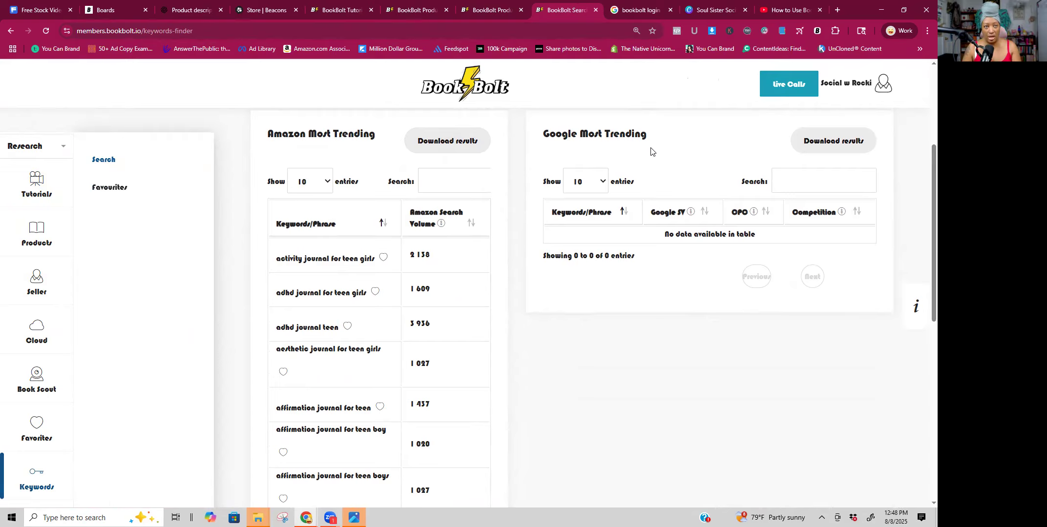
pyautogui.moveTo(440, 223)
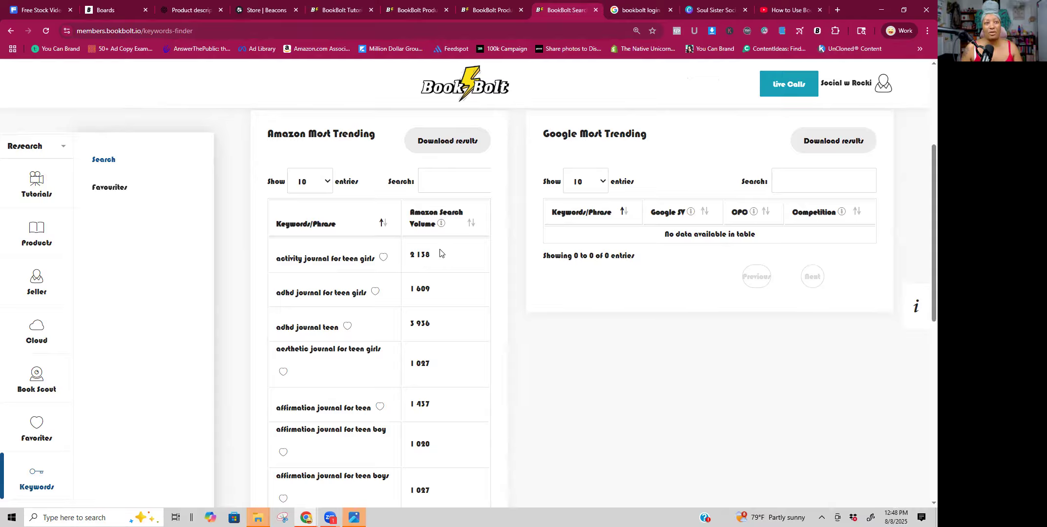
pyautogui.moveTo(410, 252); pyautogui.dragTo(454, 256)
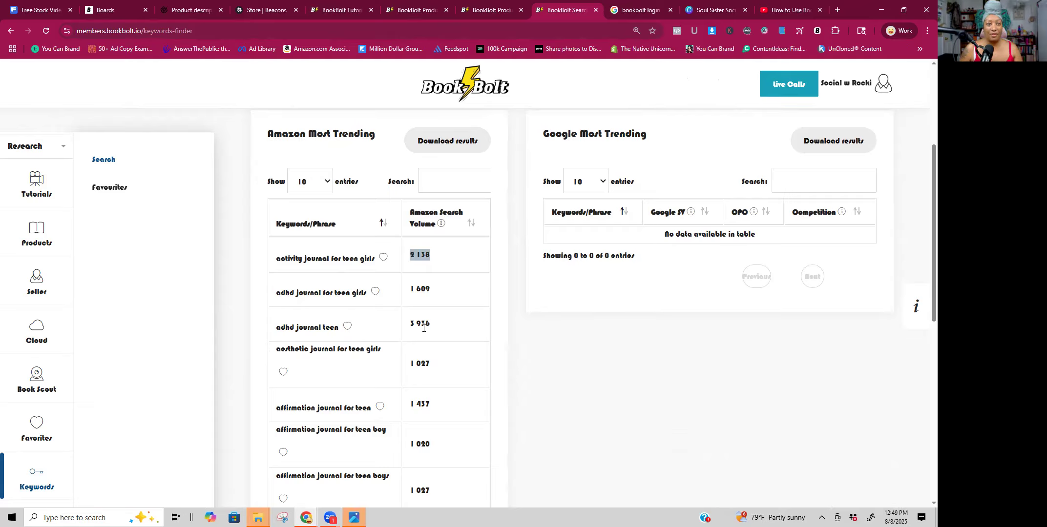
pyautogui.click(470, 224)
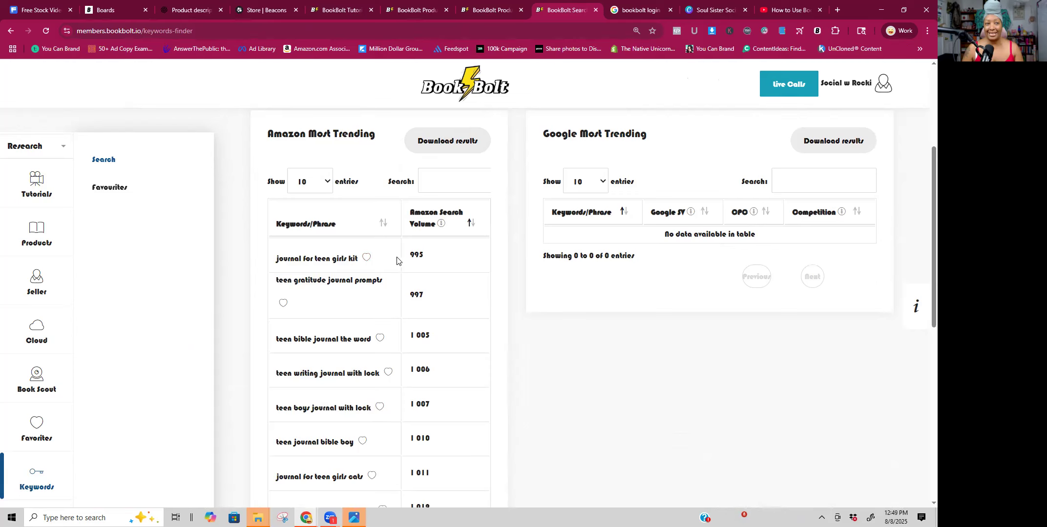
# Look through the sorted teen journal phrases and the Amazon Frequent Keywords list beneath them
pyautogui.scroll(-6, 401, 288)
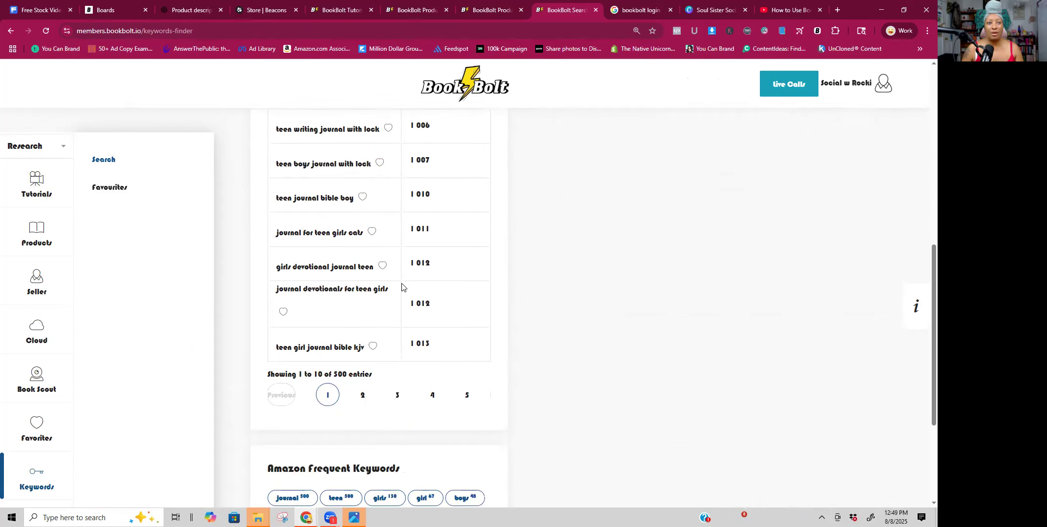
pyautogui.scroll(-3, 387, 362)
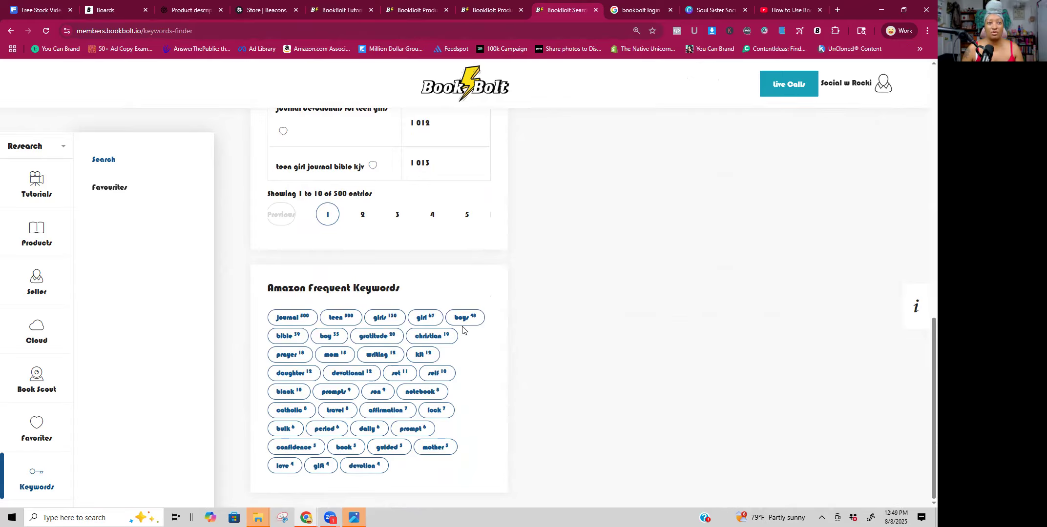
pyautogui.scroll(12, 464, 331)
pyautogui.scroll(-12, 464, 362)
# Run a new keyword search for "teen gratitude journal"
pyautogui.scroll(12, 426, 320)
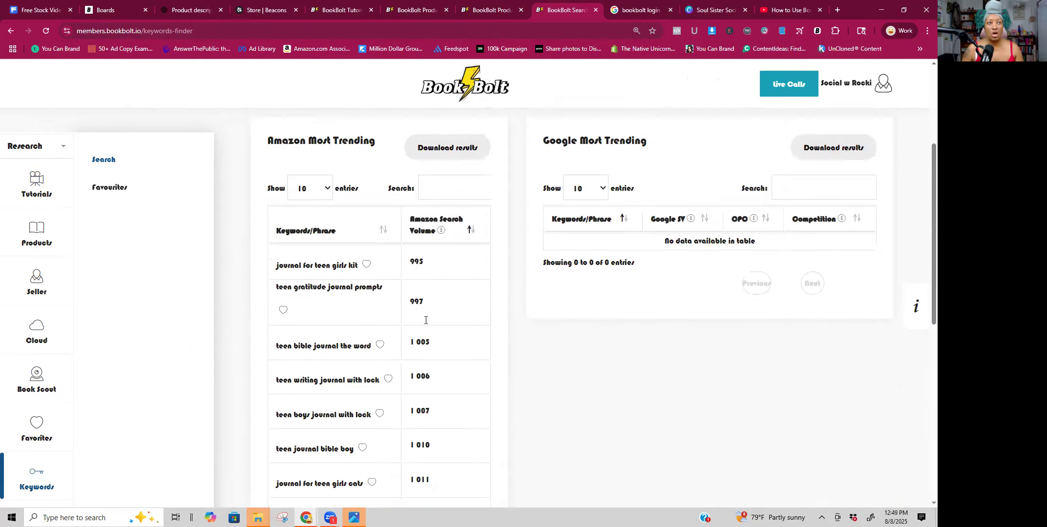
pyautogui.click(374, 216)
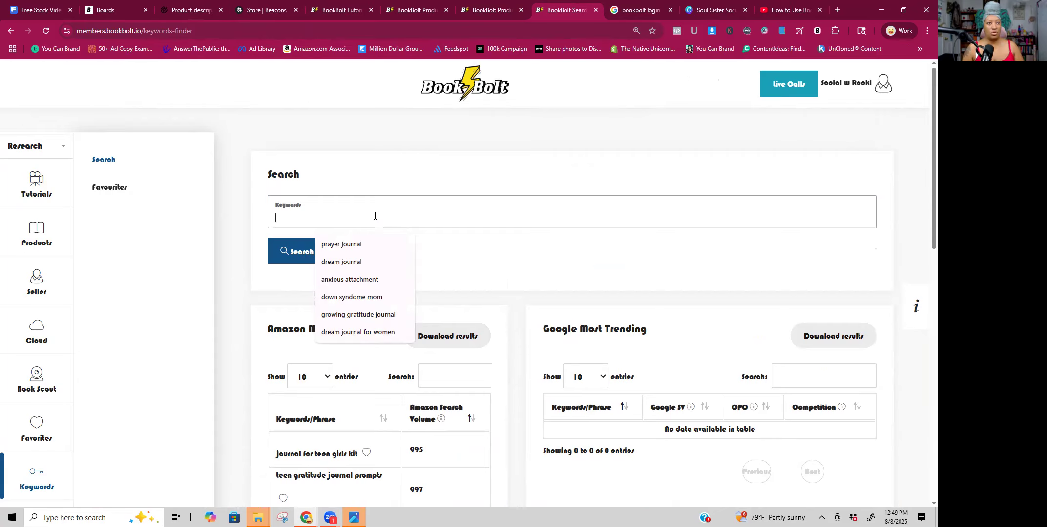
pyautogui.write('teen gratitdu')
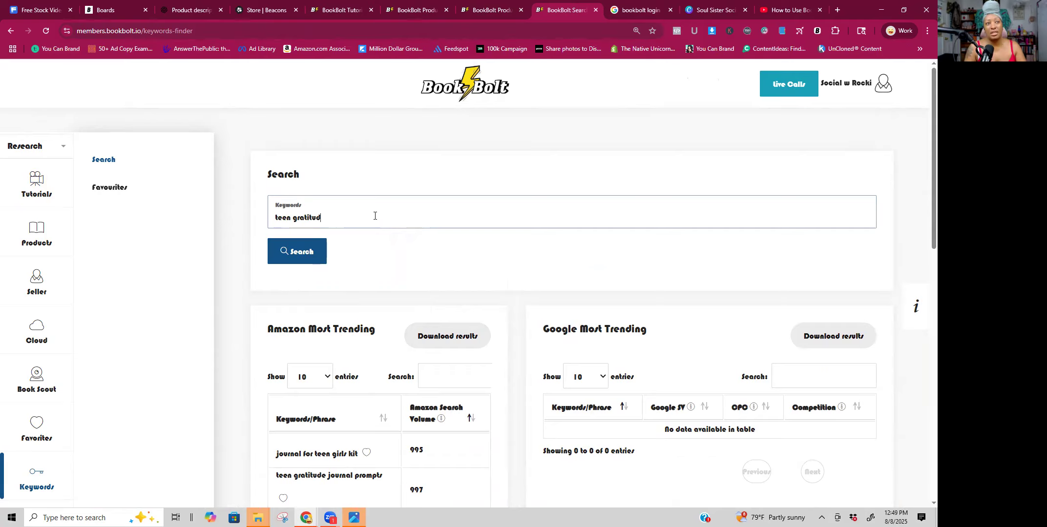
pyautogui.write('e journa')
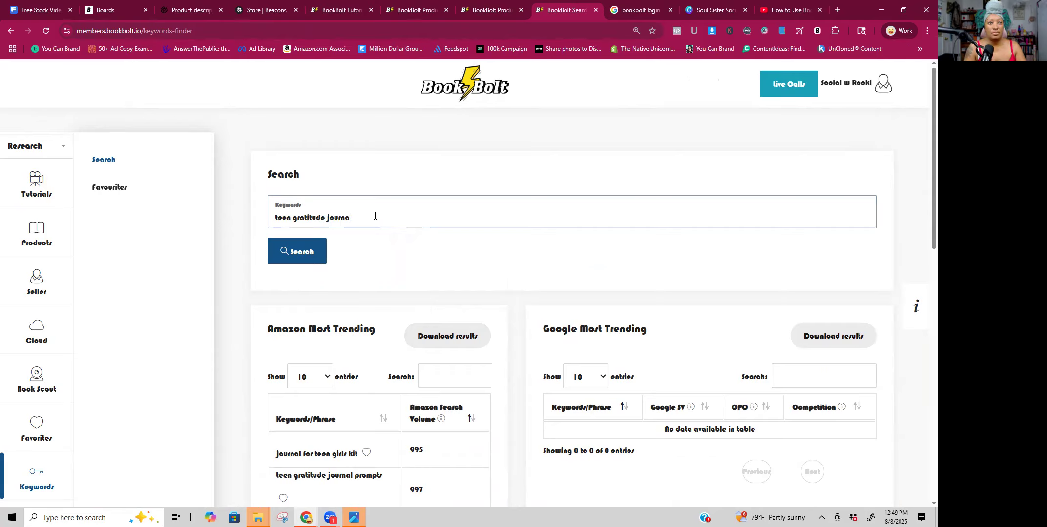
pyautogui.write('l')
pyautogui.press('Return')
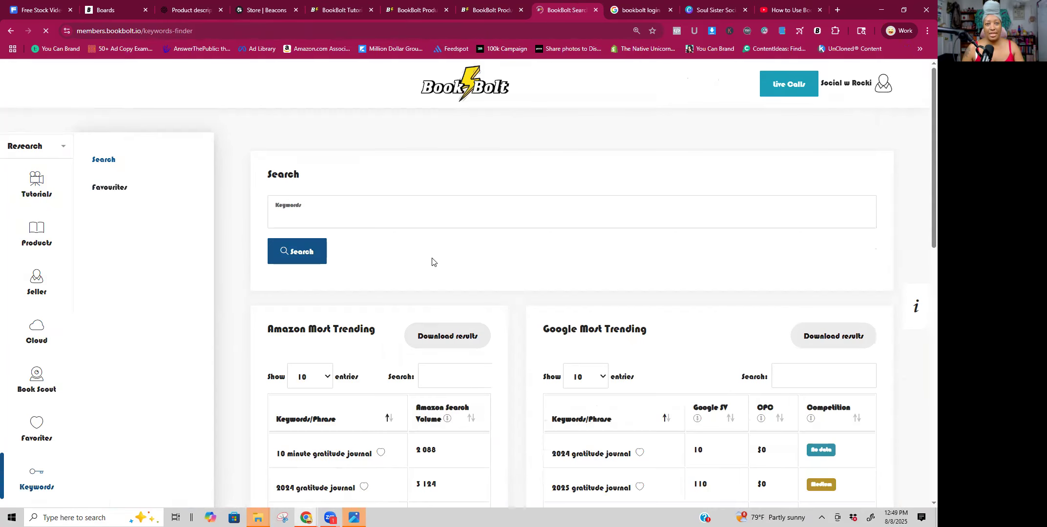
# Compare the Amazon and Google trending tables for gratitude journals, checking the Amazon search volume of "10 minute gratitude journal"
pyautogui.scroll(-2, 454, 279)
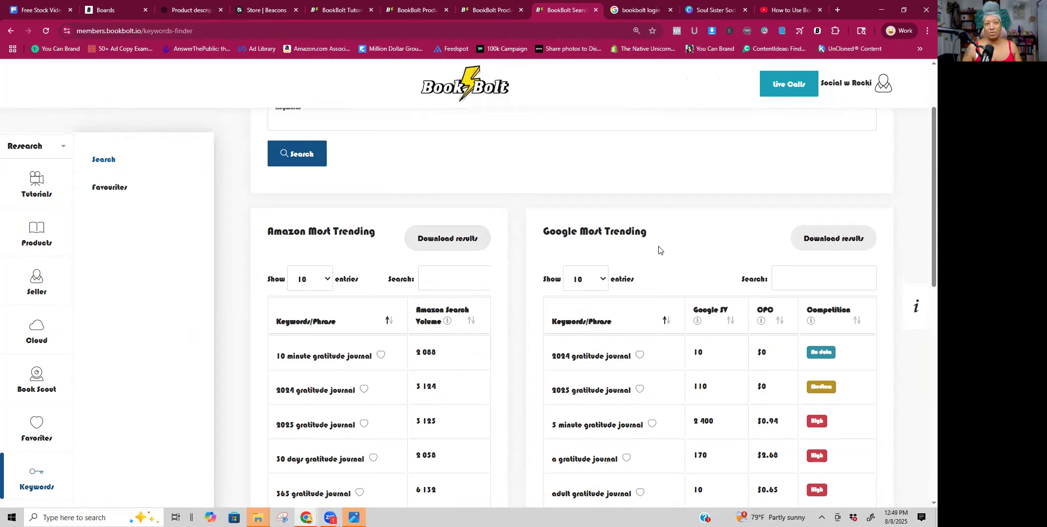
pyautogui.scroll(-2, 463, 345)
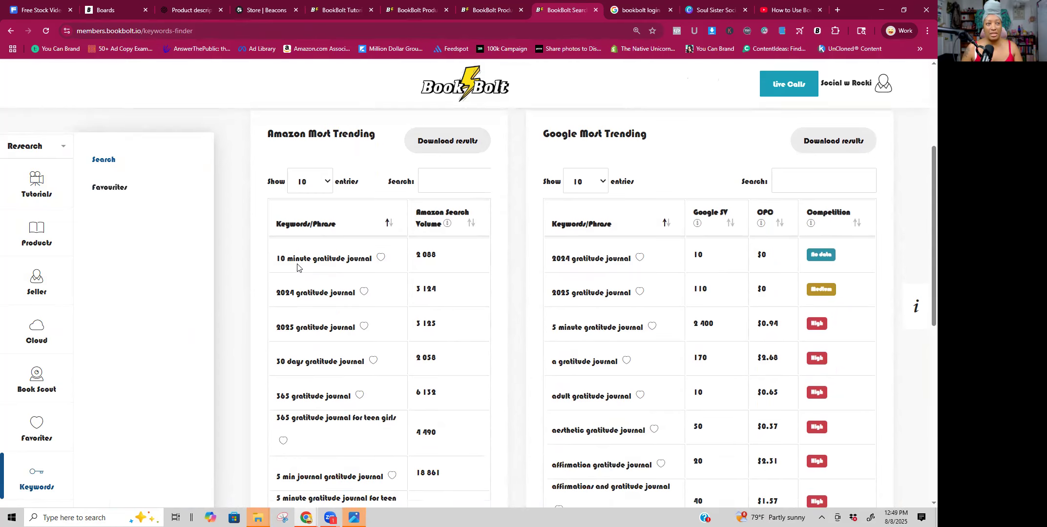
pyautogui.moveTo(415, 258); pyautogui.dragTo(449, 260)
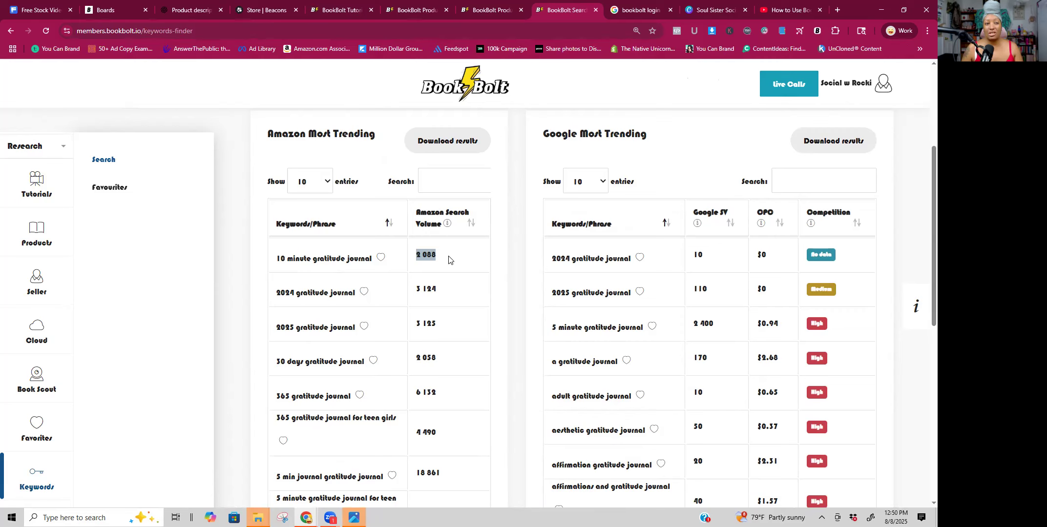
pyautogui.scroll(-1, 447, 264)
pyautogui.scroll(-4, 437, 279)
# Sort the Amazon trending gratitude journal phrases by search volume in ascending order and view the lowest-volume ones
pyautogui.scroll(4, 429, 289)
pyautogui.scroll(4, 428, 291)
pyautogui.click(472, 374)
pyautogui.scroll(-4, 460, 384)
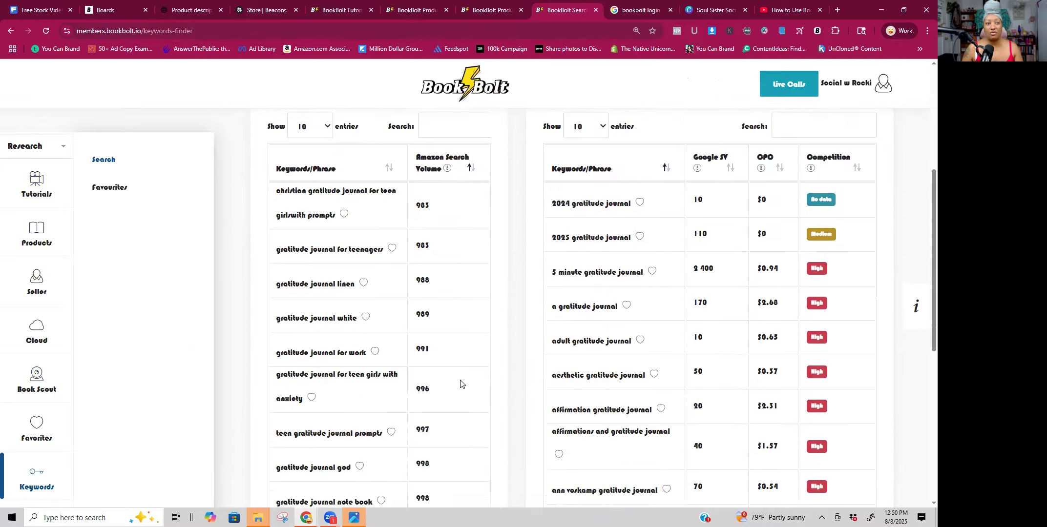
# Compare the Google trending gratitude journal phrases with the Amazon ones and sort the Google table by competition in ascending order
pyautogui.scroll(3, 556, 298)
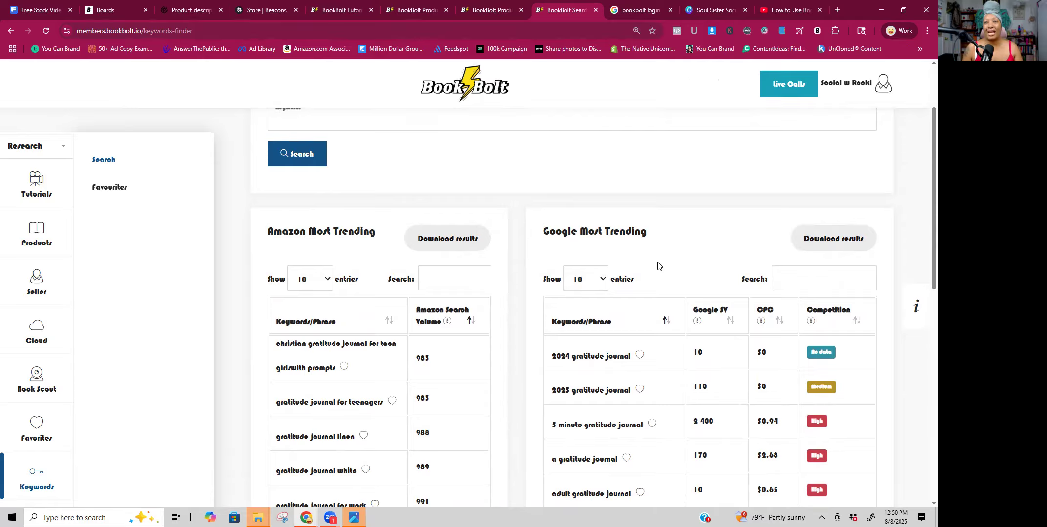
pyautogui.scroll(-2, 660, 268)
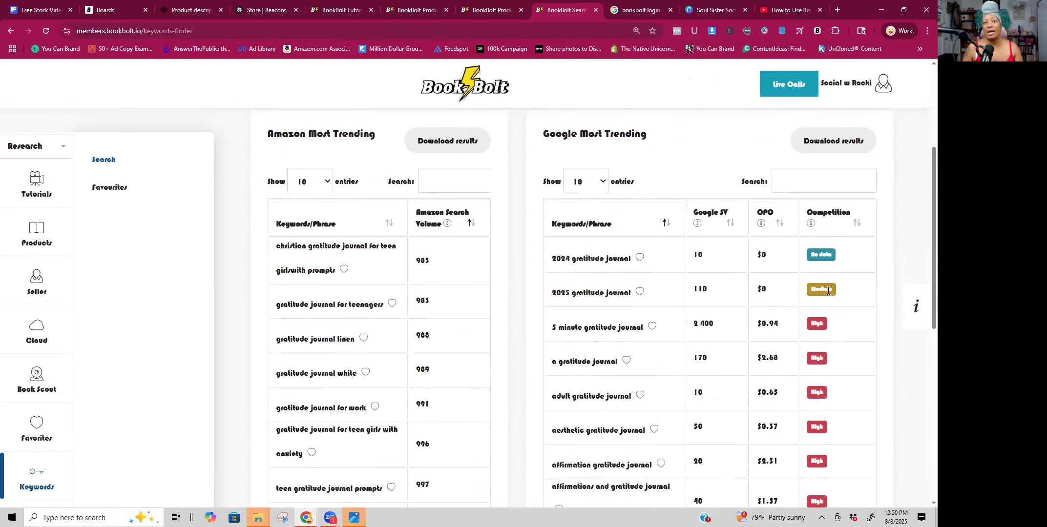
pyautogui.scroll(-1, 826, 298)
pyautogui.scroll(1, 822, 312)
pyautogui.scroll(-2, 820, 300)
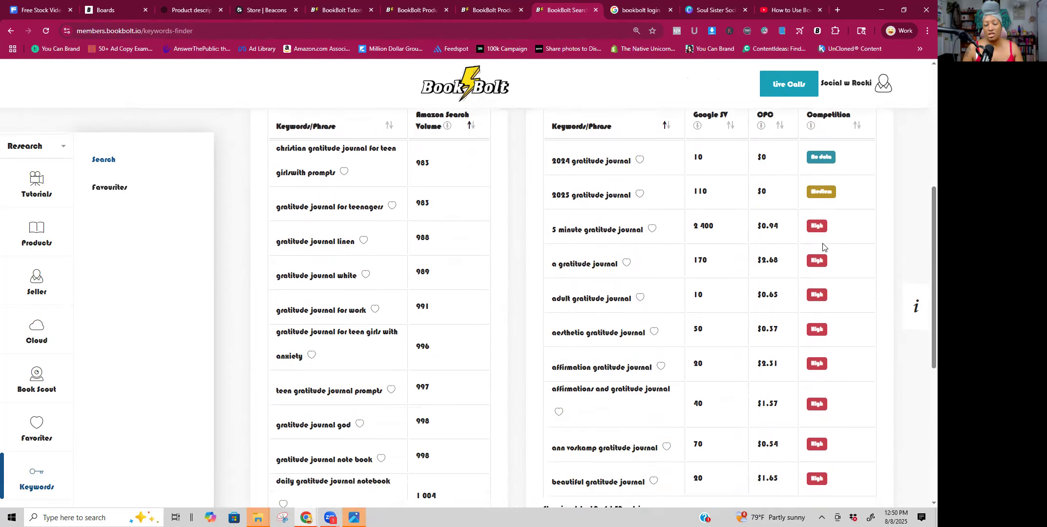
pyautogui.scroll(-2, 825, 248)
pyautogui.scroll(4, 831, 240)
pyautogui.click(856, 226)
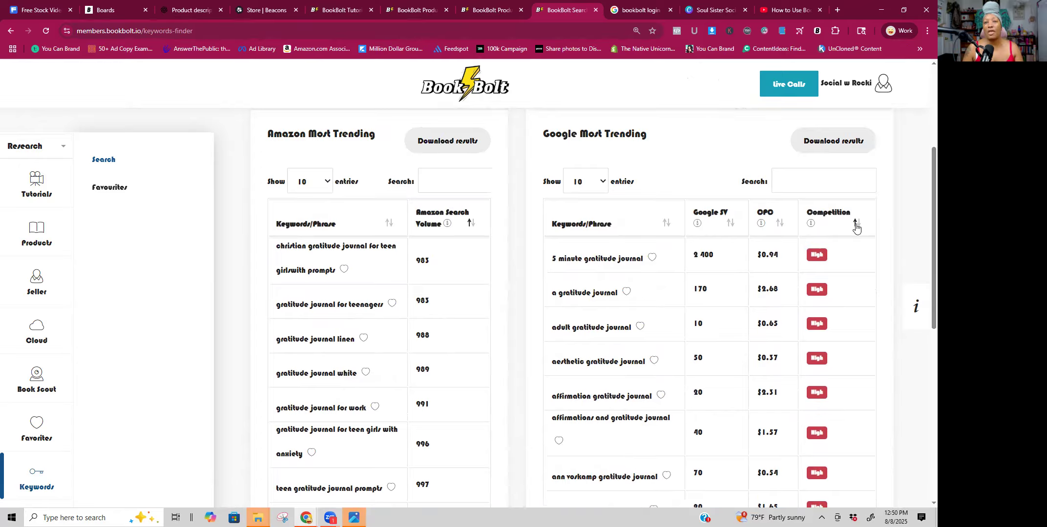
# Page through the competition-sorted Google trending gratitude journal phrases to check their competition levels
pyautogui.scroll(-7, 844, 293)
pyautogui.scroll(4, 832, 297)
pyautogui.scroll(2, 835, 299)
pyautogui.scroll(-7, 815, 306)
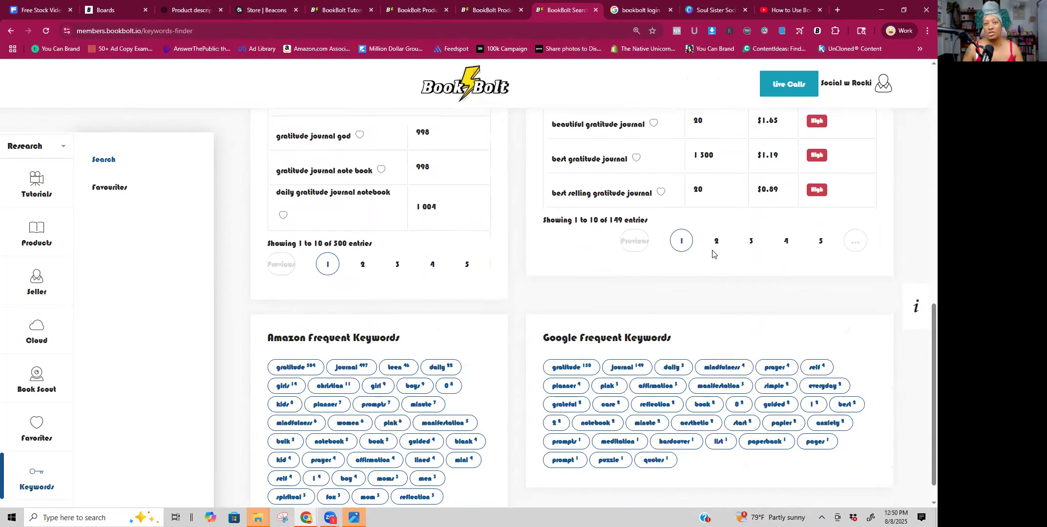
pyautogui.click(716, 242)
pyautogui.scroll(4, 791, 253)
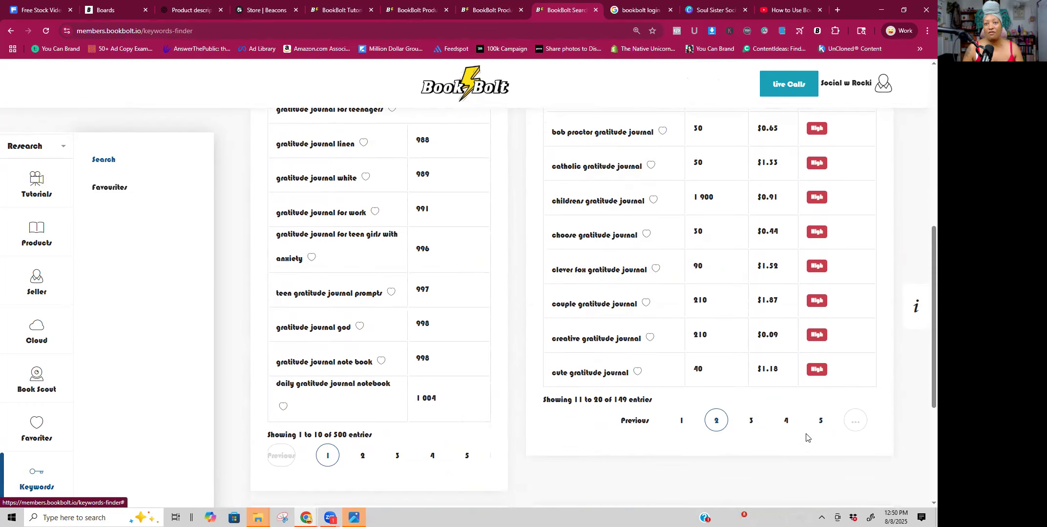
pyautogui.click(820, 420)
pyautogui.click(821, 421)
pyautogui.click(821, 421)
pyautogui.click(820, 421)
pyautogui.scroll(8, 821, 427)
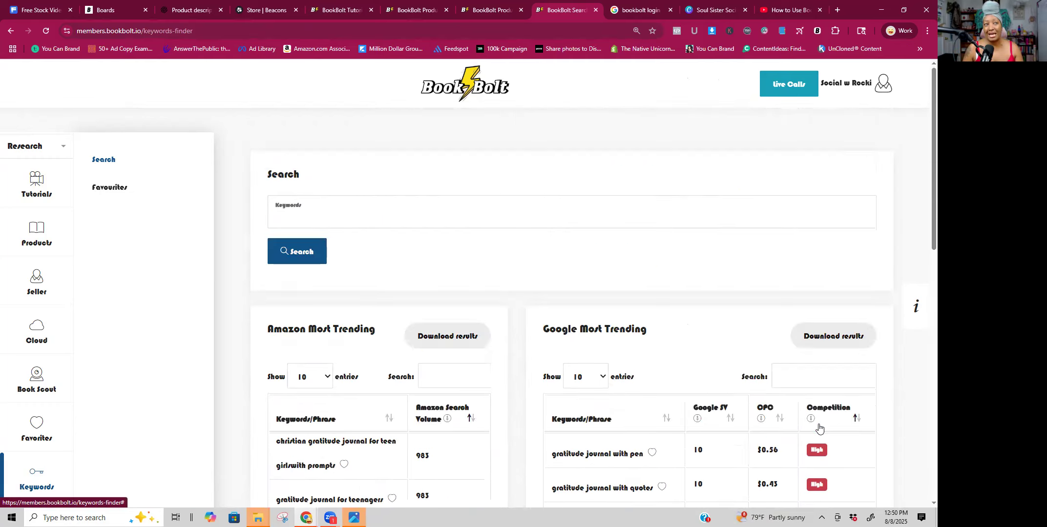
# Run a new keyword search for "christian gratitude journal for teens"
pyautogui.click(351, 220)
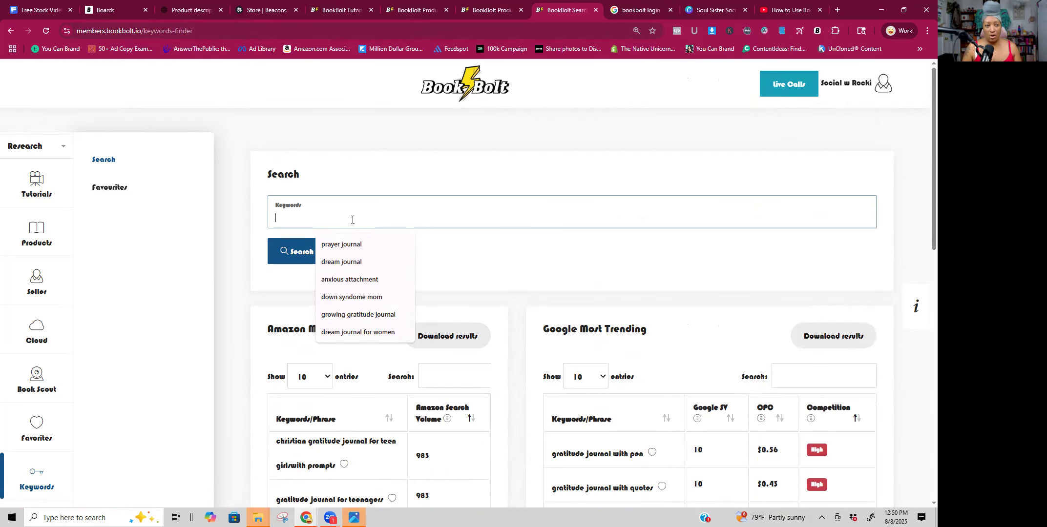
pyautogui.scroll(-3, 293, 274)
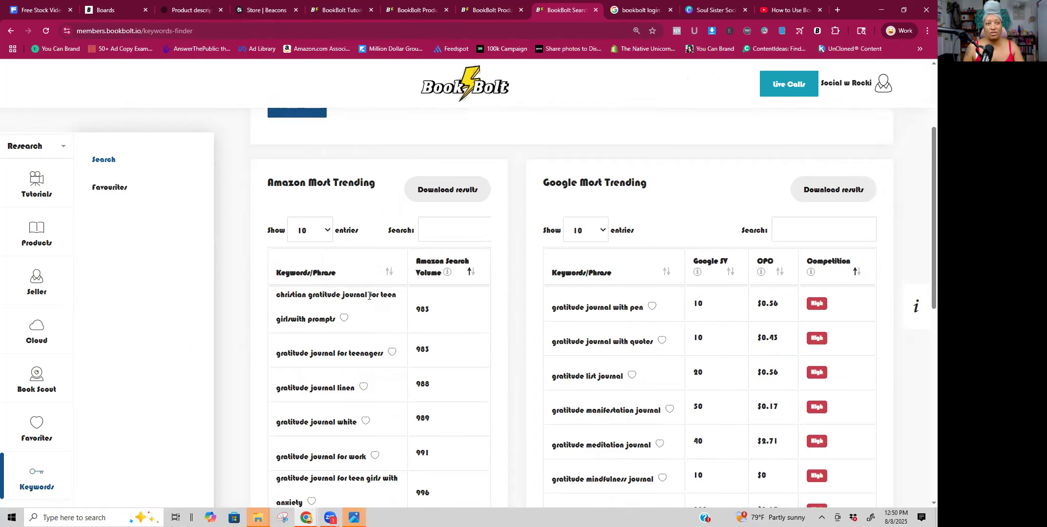
pyautogui.scroll(3, 392, 294)
pyautogui.click(389, 221)
pyautogui.write('christian gratitude journal for t')
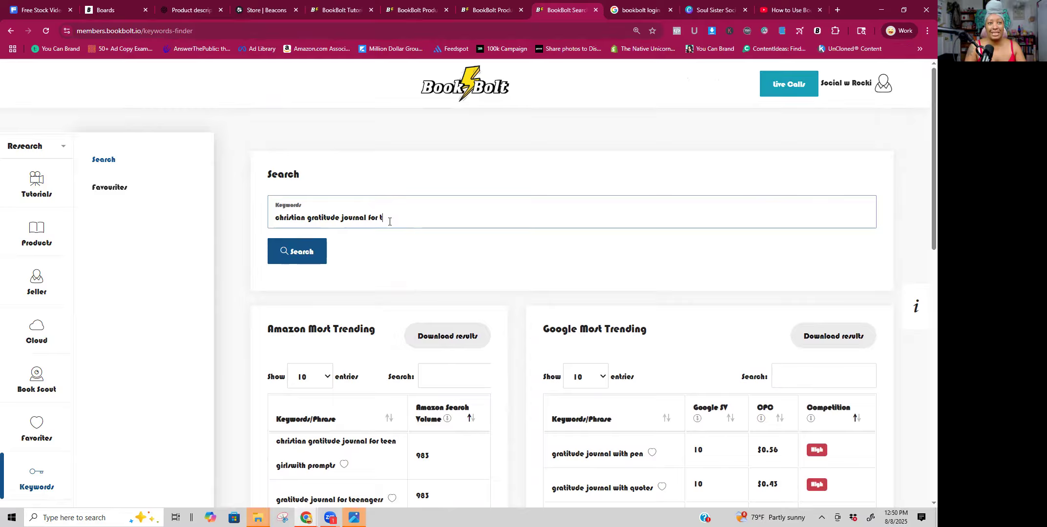
pyautogui.write('ns')
pyautogui.press('Return')
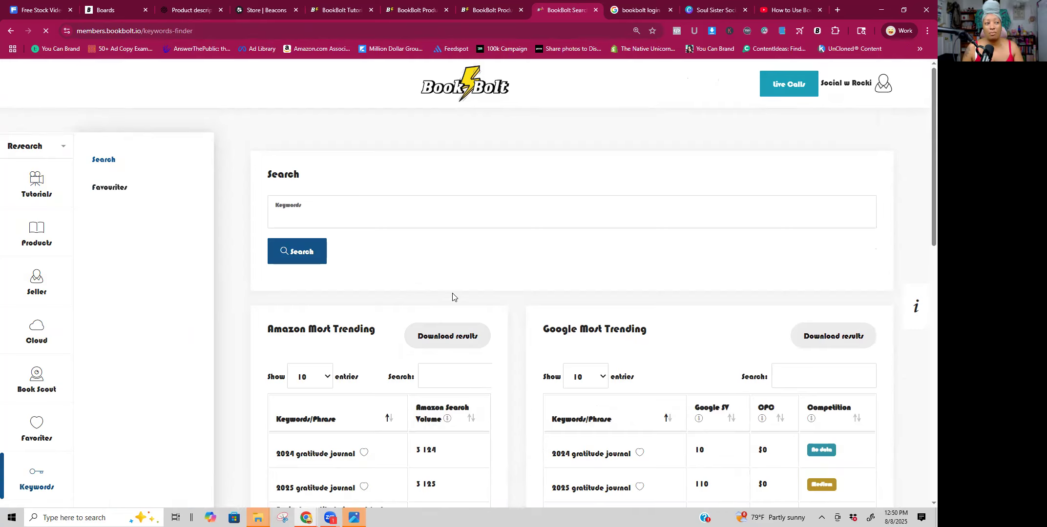
# Sort the Google trending phrases of the Christian teen search by competition in descending order and view the first page of entries
pyautogui.scroll(-4, 496, 266)
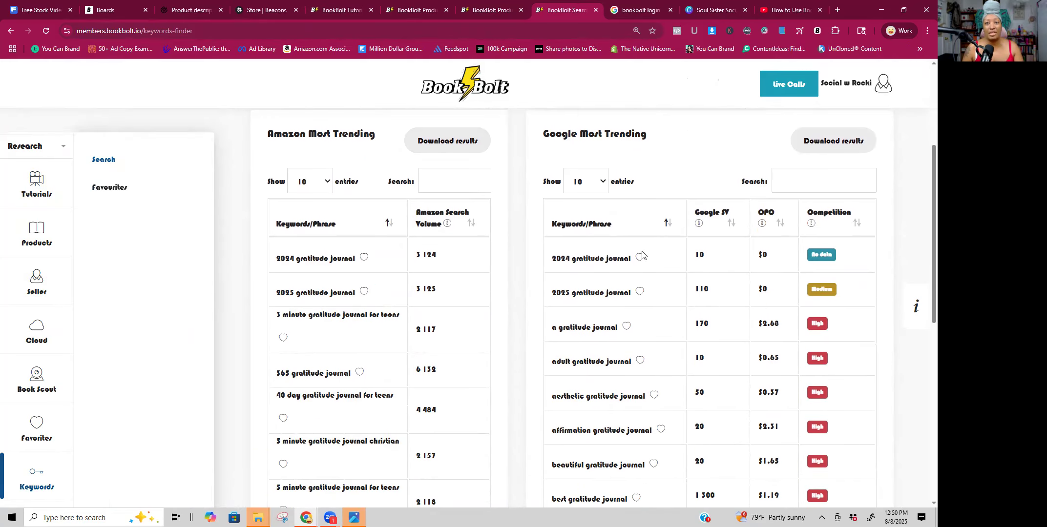
pyautogui.scroll(-2, 845, 376)
pyautogui.scroll(1, 845, 378)
pyautogui.scroll(1, 845, 378)
pyautogui.click(860, 224)
pyautogui.click(860, 225)
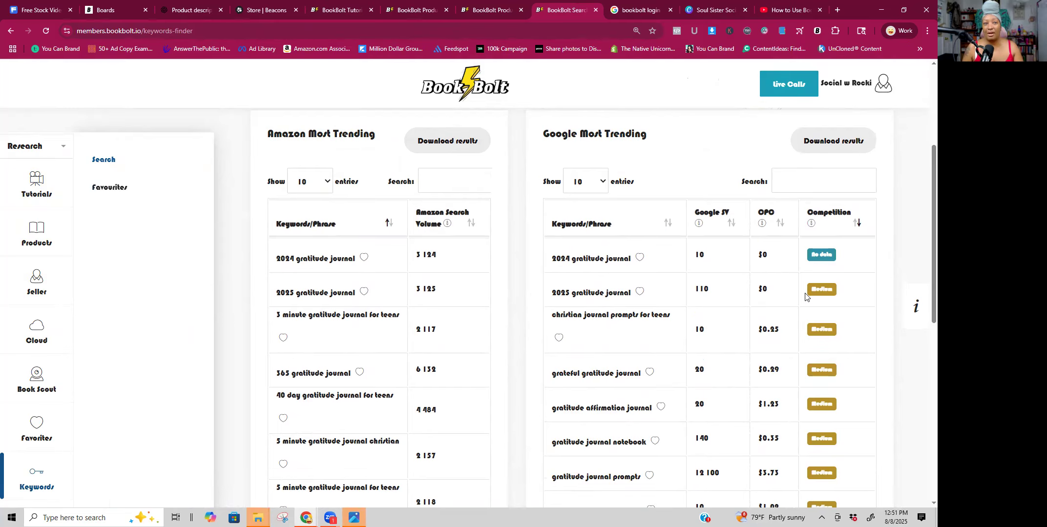
pyautogui.scroll(-5, 820, 300)
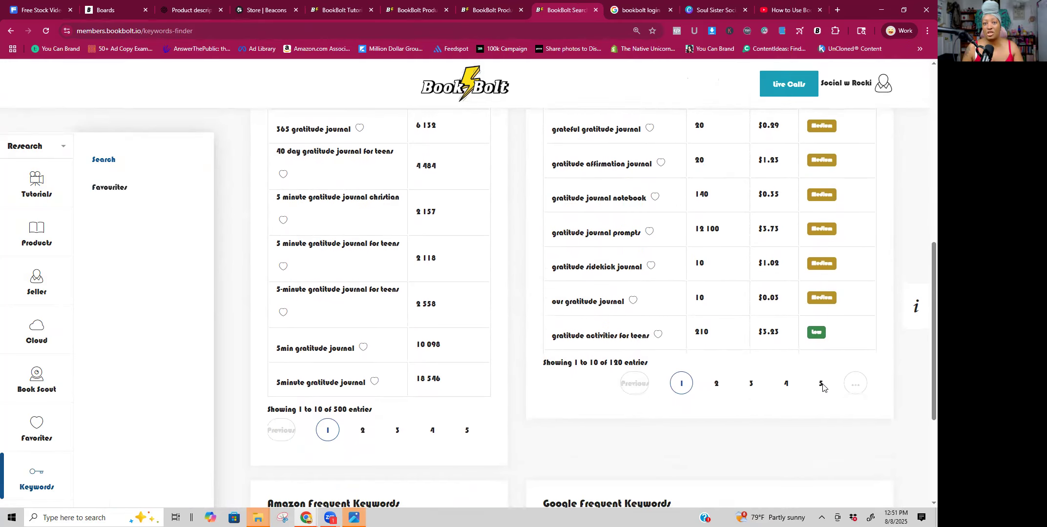
pyautogui.scroll(-1, 598, 337)
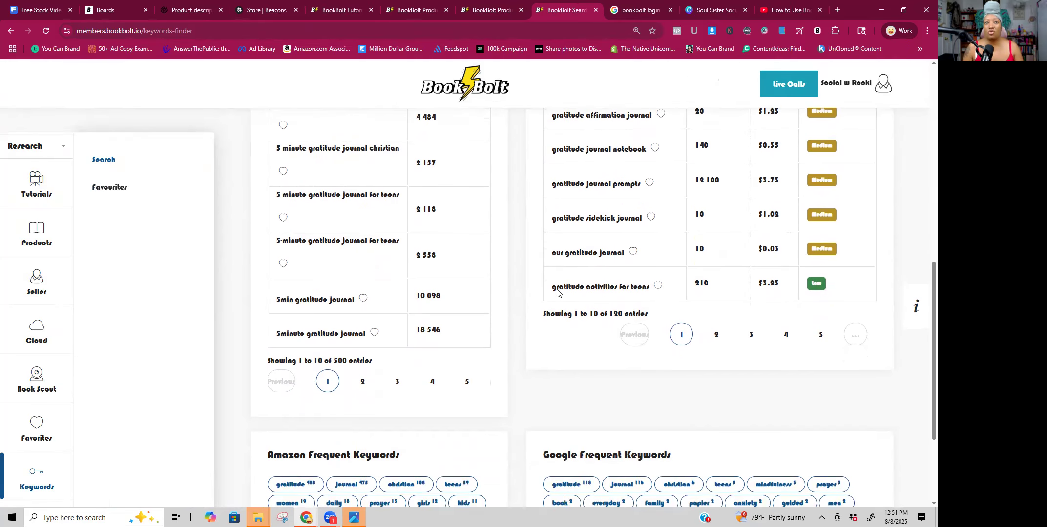
# Check the Google search volume, CPC and competition of the phrase "gratitude activities for teens"
pyautogui.moveTo(551, 290); pyautogui.dragTo(657, 291)
pyautogui.click(650, 291)
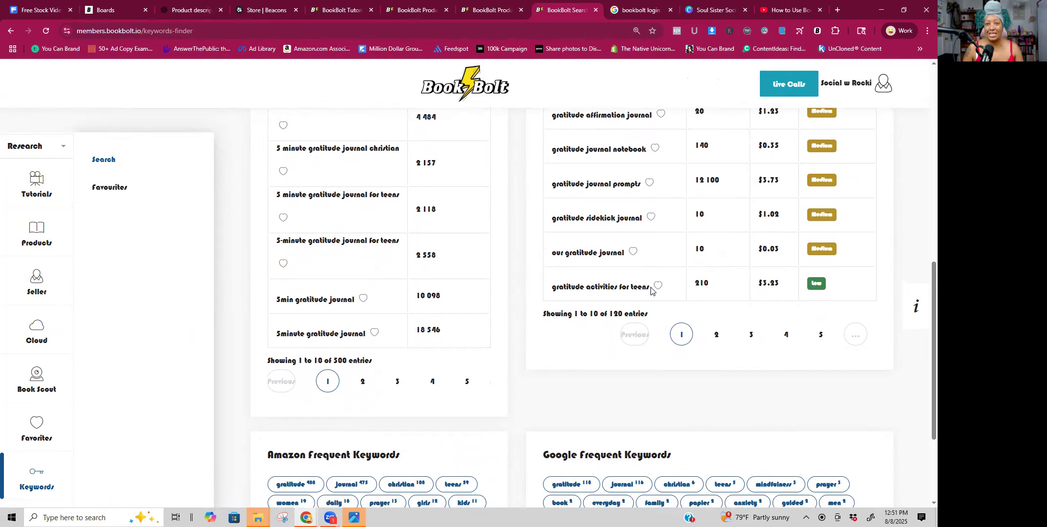
pyautogui.scroll(7, 731, 289)
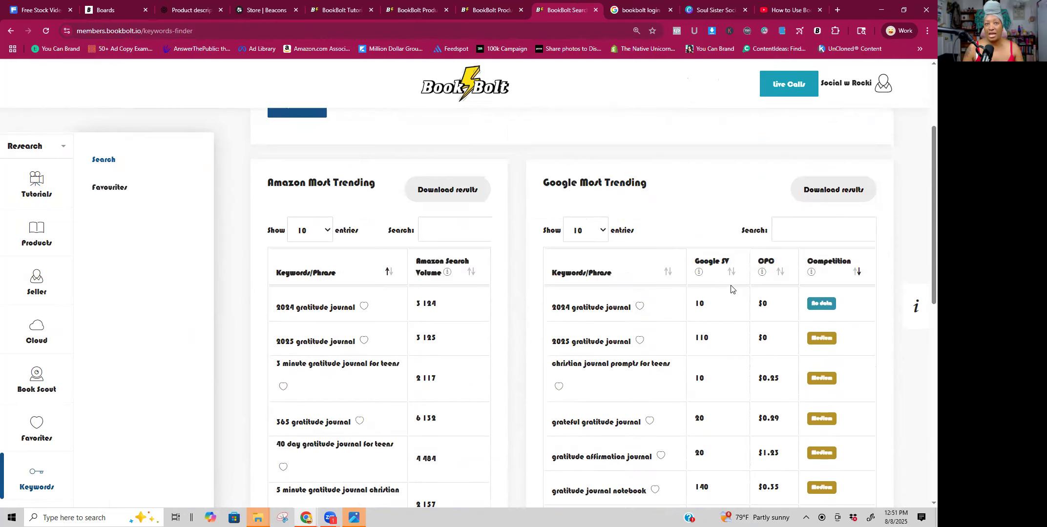
pyautogui.scroll(-7, 731, 289)
pyautogui.doubleClick(690, 284)
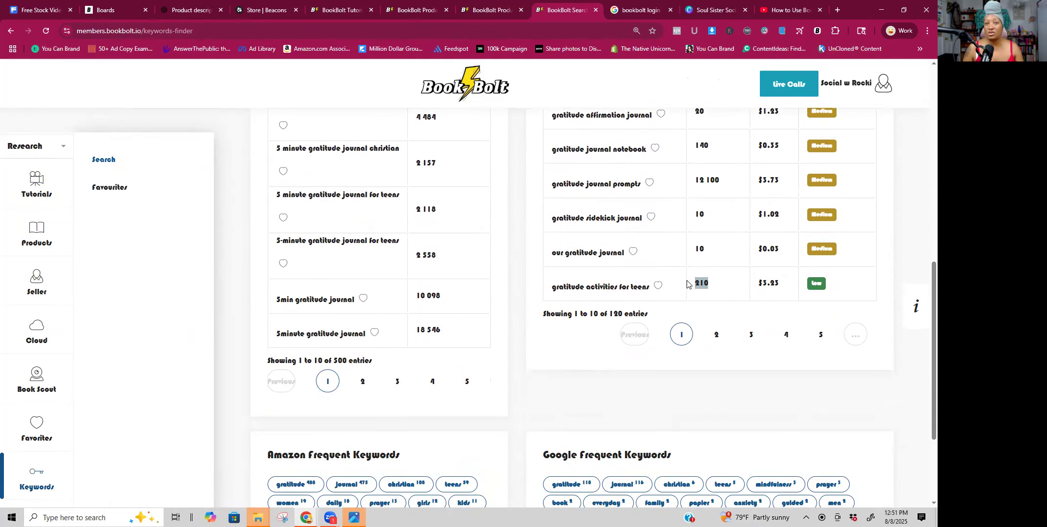
pyautogui.scroll(6, 758, 283)
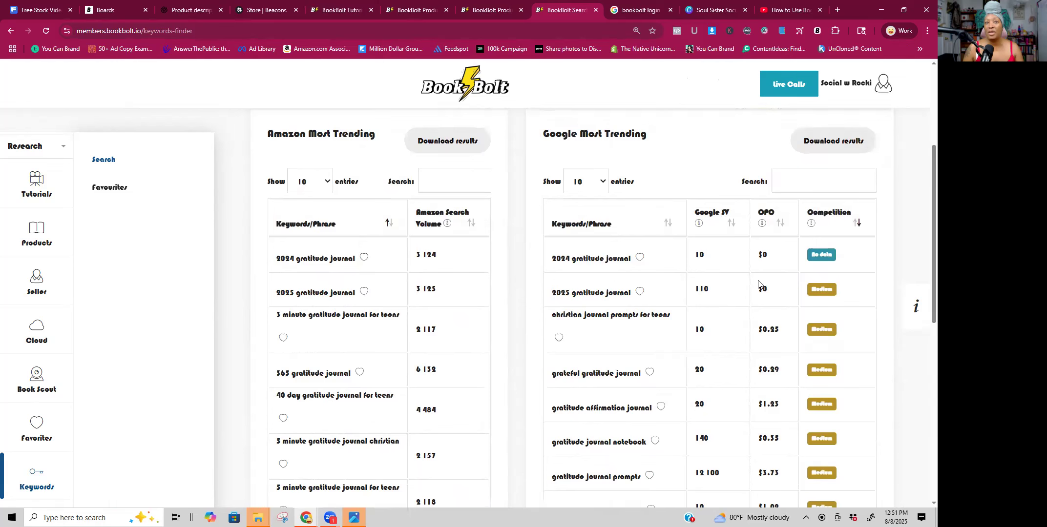
pyautogui.scroll(-7, 759, 284)
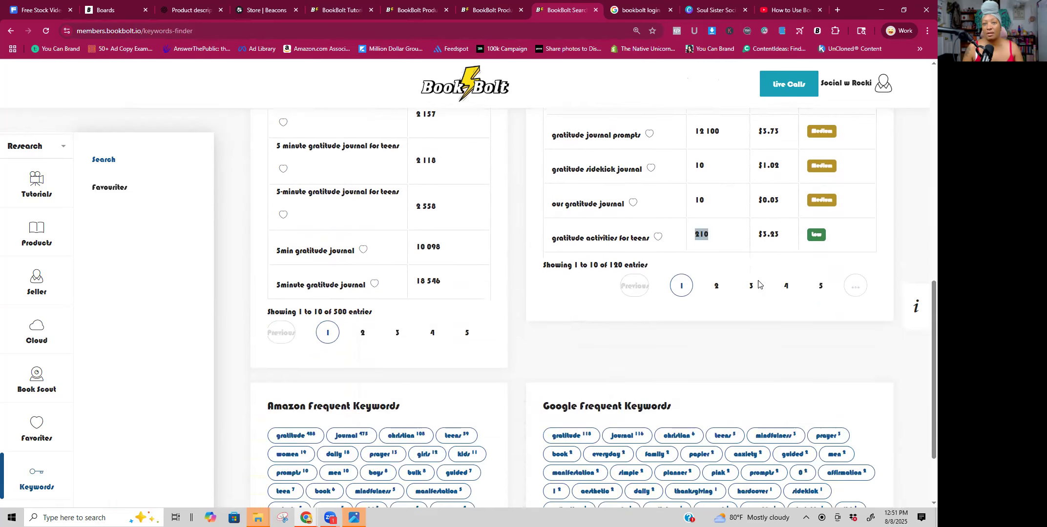
pyautogui.moveTo(760, 234); pyautogui.dragTo(790, 237)
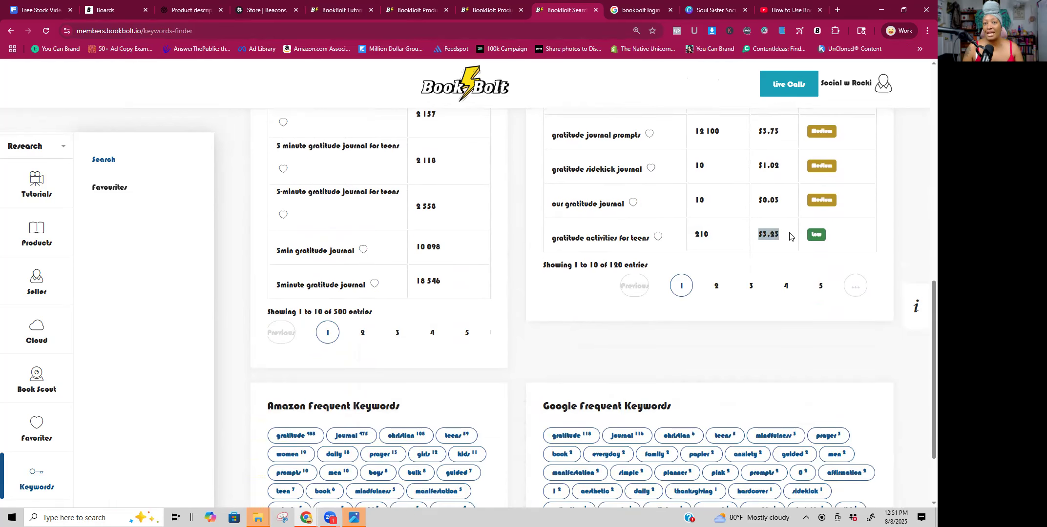
pyautogui.click(822, 237)
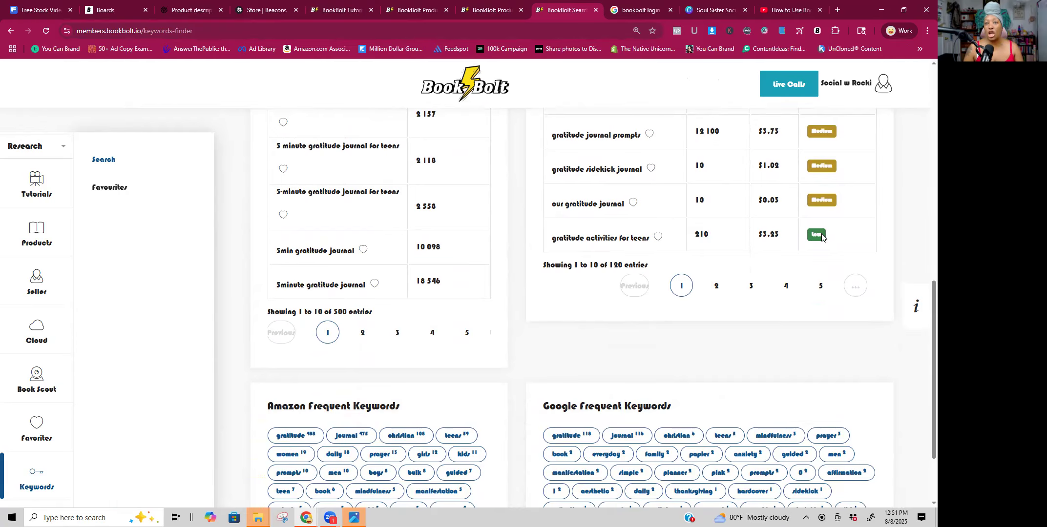
# Add the Google phrase "gratitude activities for teens" to the favorites
pyautogui.tripleClick(587, 237)
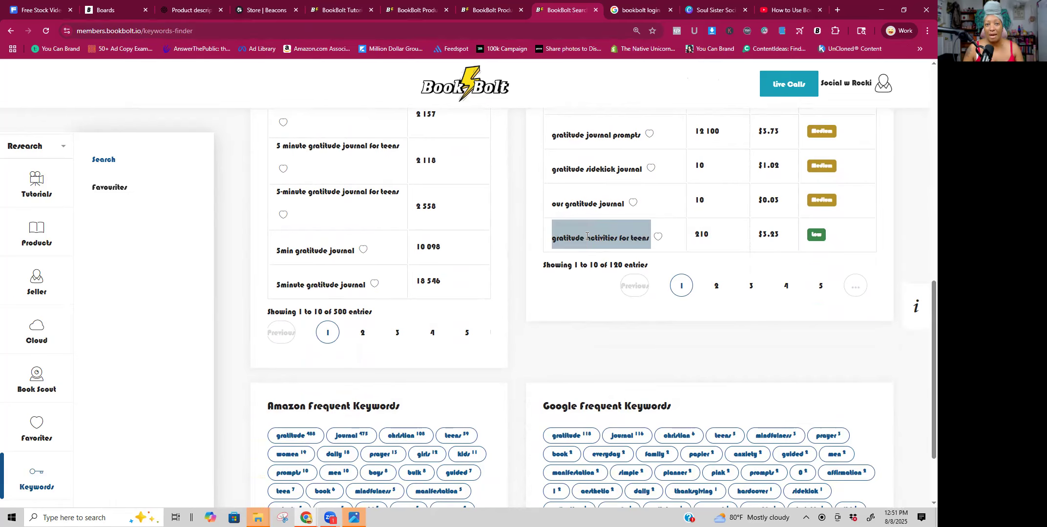
pyautogui.click(656, 238)
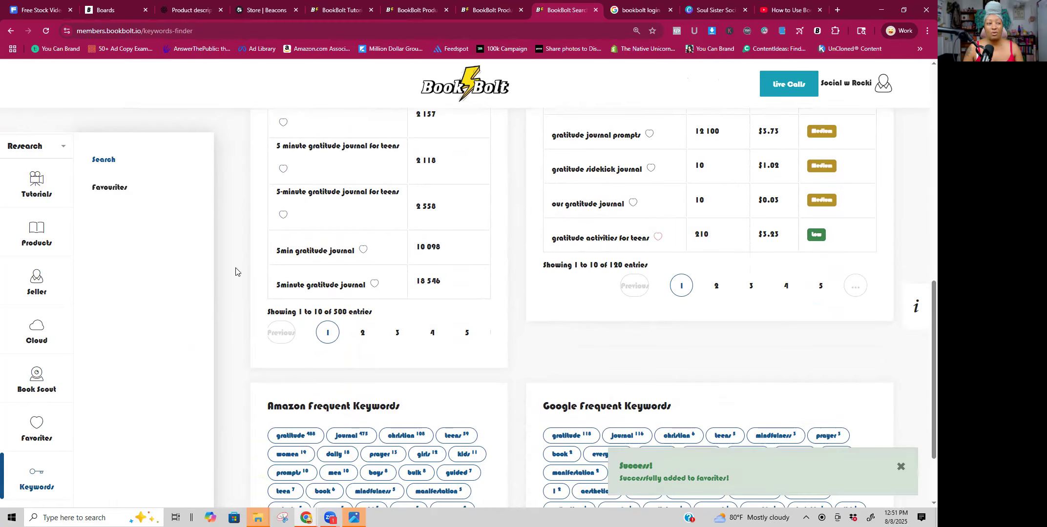
# Open the saved product favorites and view the contents of the Favorites category
pyautogui.click(39, 438)
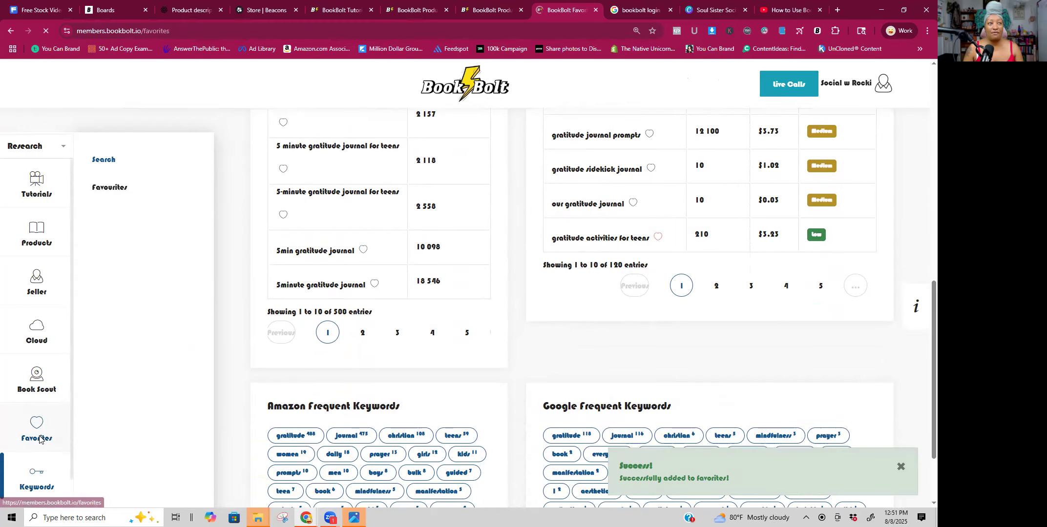
pyautogui.click(231, 206)
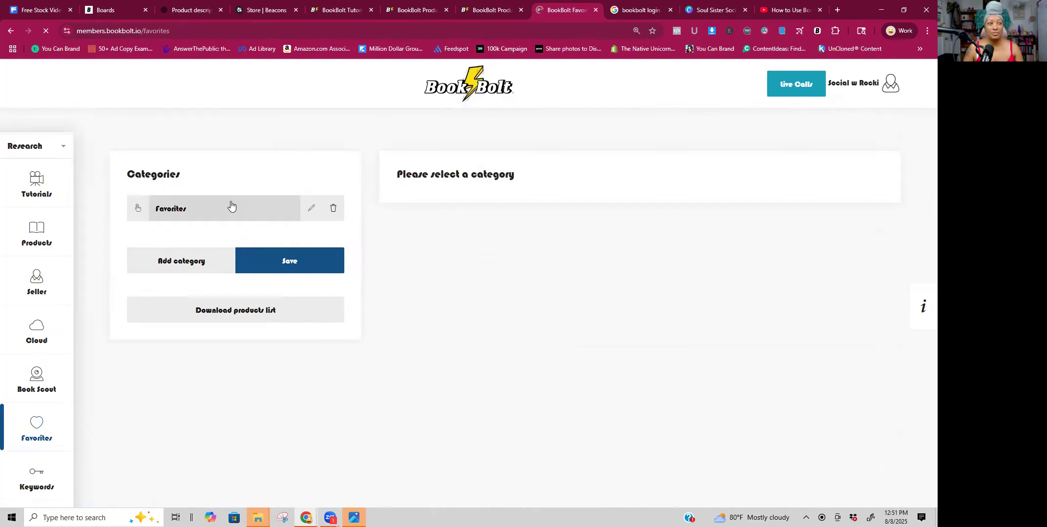
pyautogui.click(195, 266)
pyautogui.click(333, 237)
# Open the keyword favourites and look through the list of saved phrases
pyautogui.scroll(-2, 38, 429)
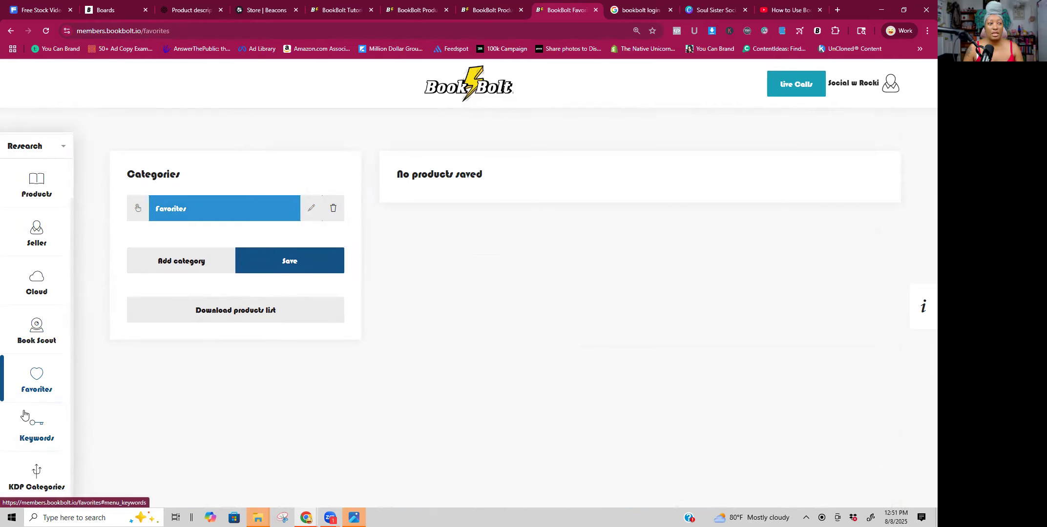
pyautogui.click(34, 376)
pyautogui.click(123, 192)
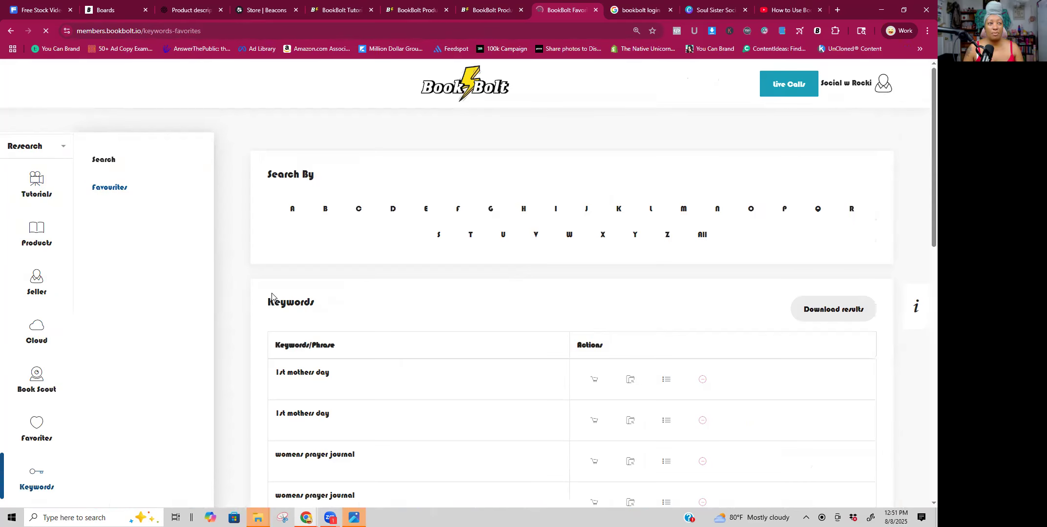
pyautogui.scroll(-10, 450, 385)
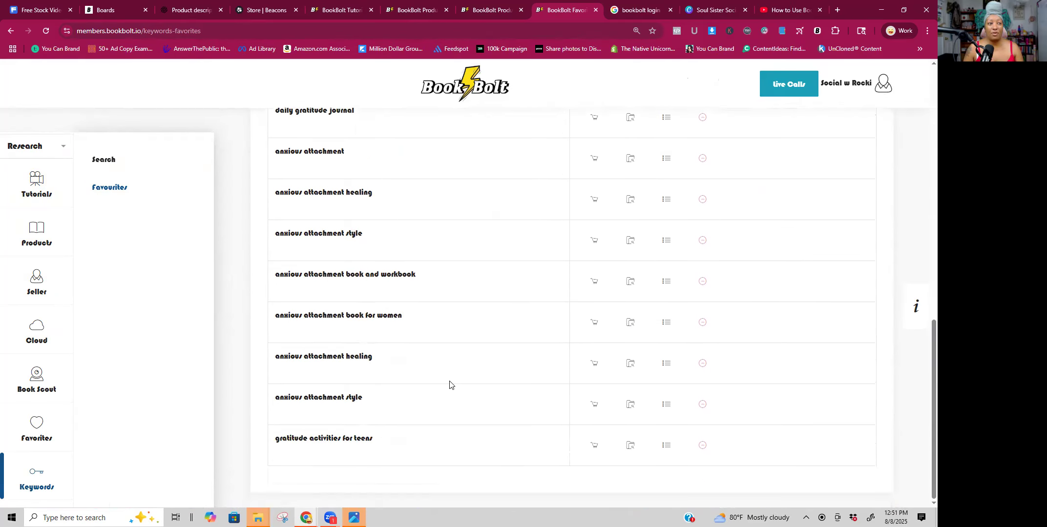
pyautogui.scroll(10, 451, 385)
# Search the KDP category finder for "christian teen gratitude journal" and view the suggested categories with their relevance
pyautogui.scroll(-2, 51, 356)
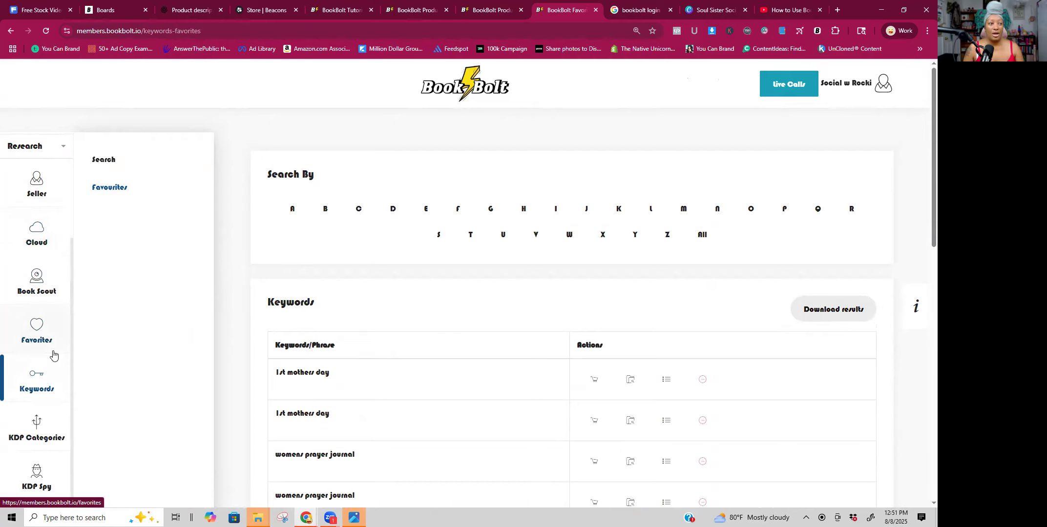
pyautogui.click(39, 432)
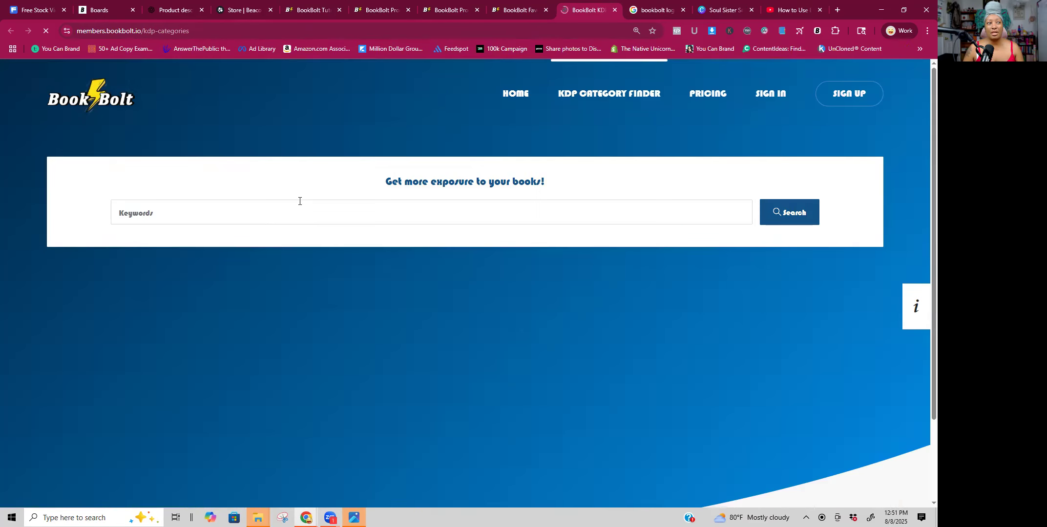
pyautogui.click(296, 211)
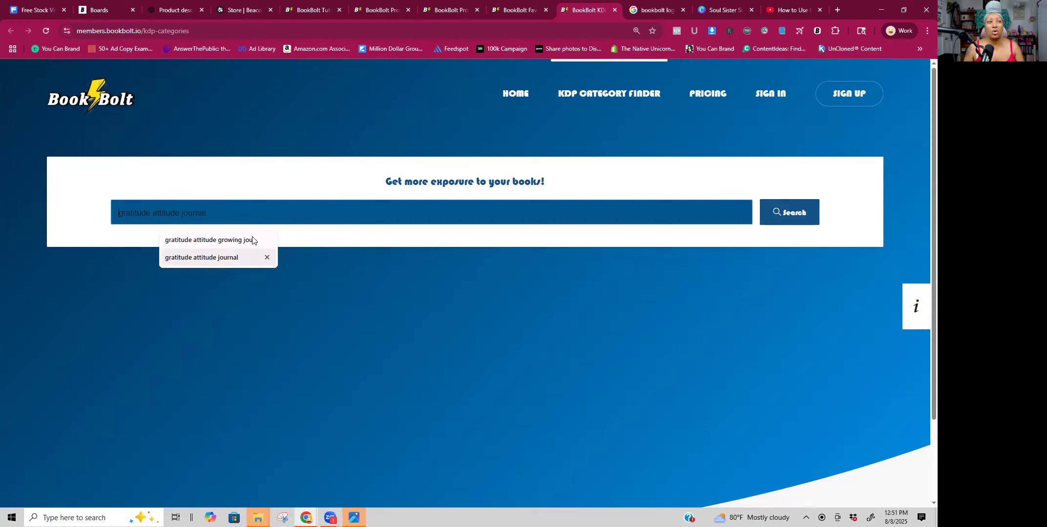
pyautogui.write('christian teen gratitude jo')
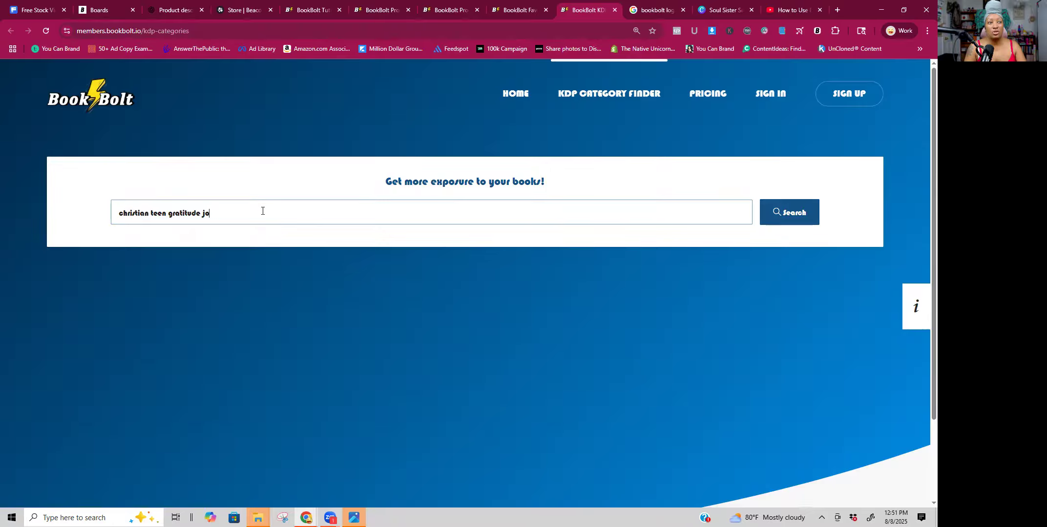
pyautogui.click(787, 223)
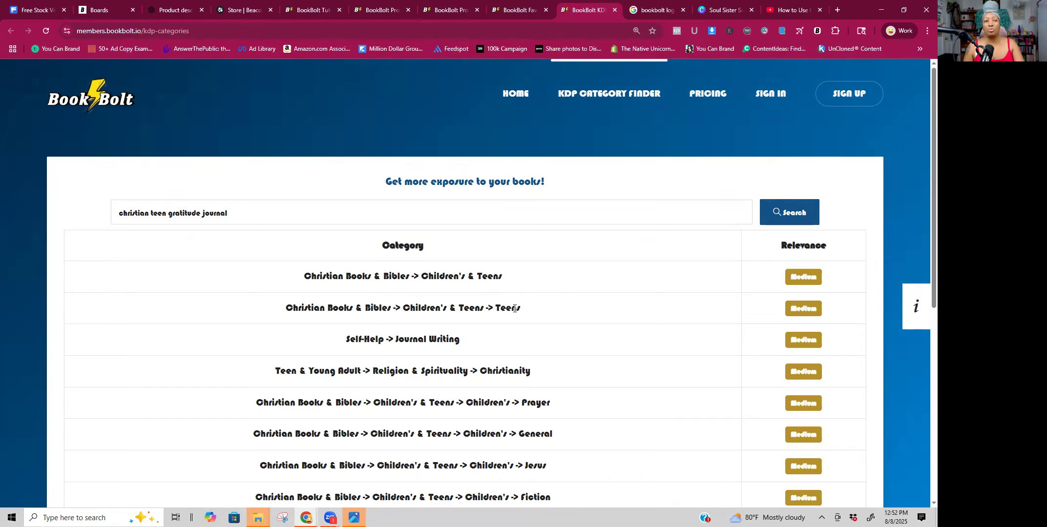
pyautogui.scroll(-3, 455, 316)
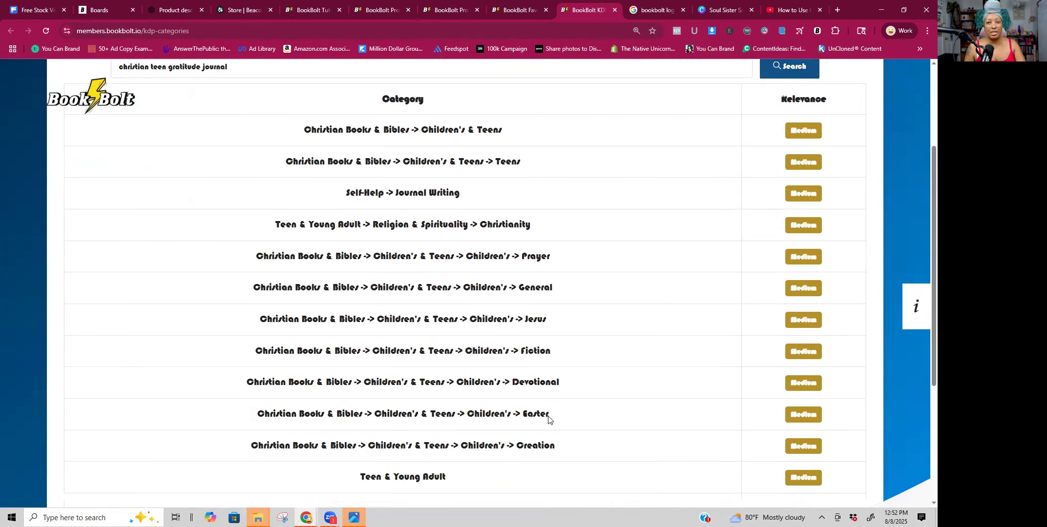
# Look through the remaining suggested KDP categories and open the Chrome Web Store page for the KDP Spy extension
pyautogui.scroll(-4, 830, 342)
pyautogui.scroll(7, 827, 326)
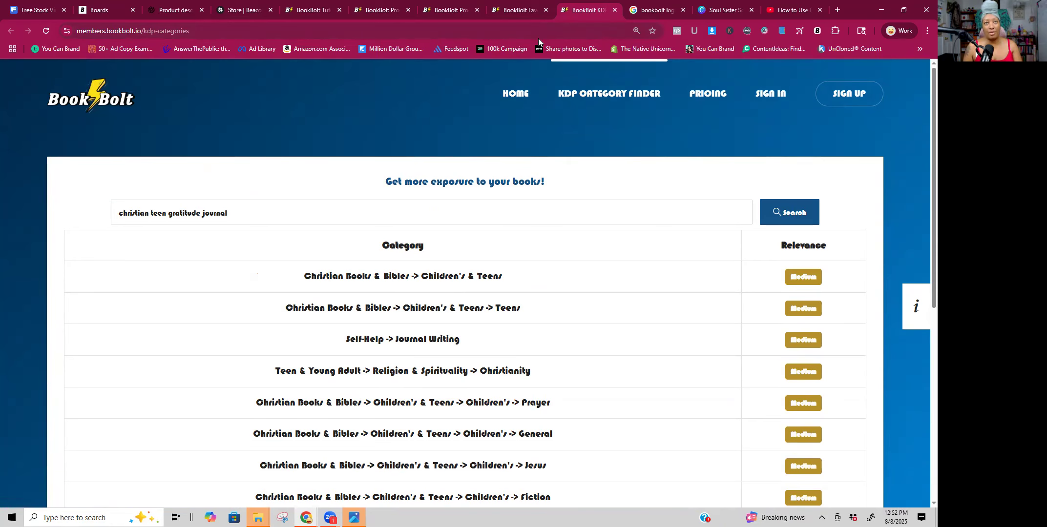
pyautogui.click(522, 14)
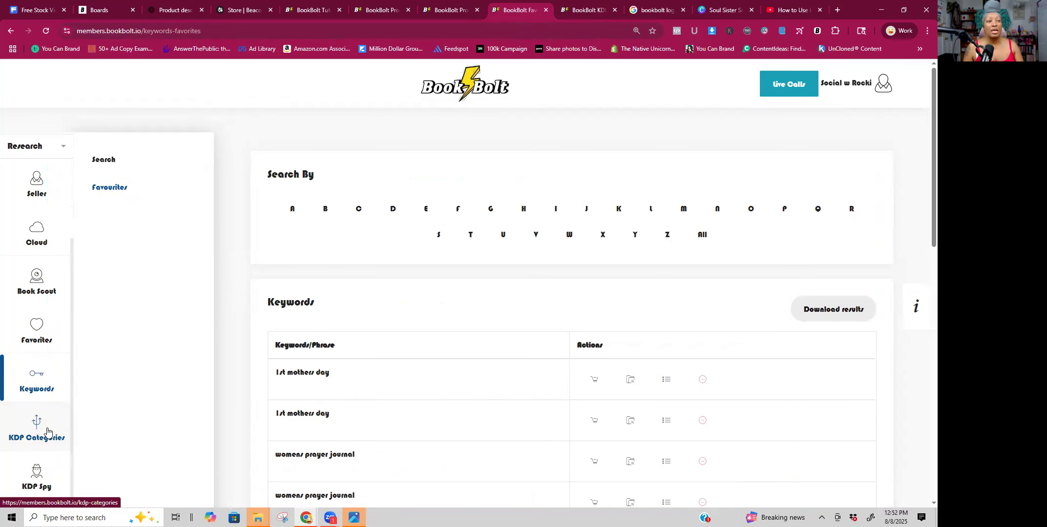
pyautogui.click(41, 481)
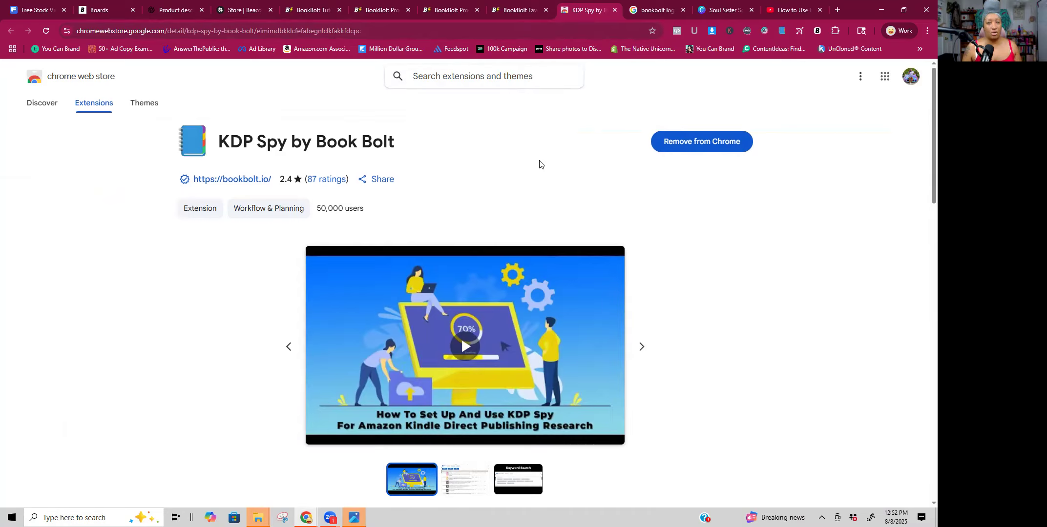
# Close the leftover keyword favorites and product search pages and return to the BookBolt Tutorials page
pyautogui.click(521, 6)
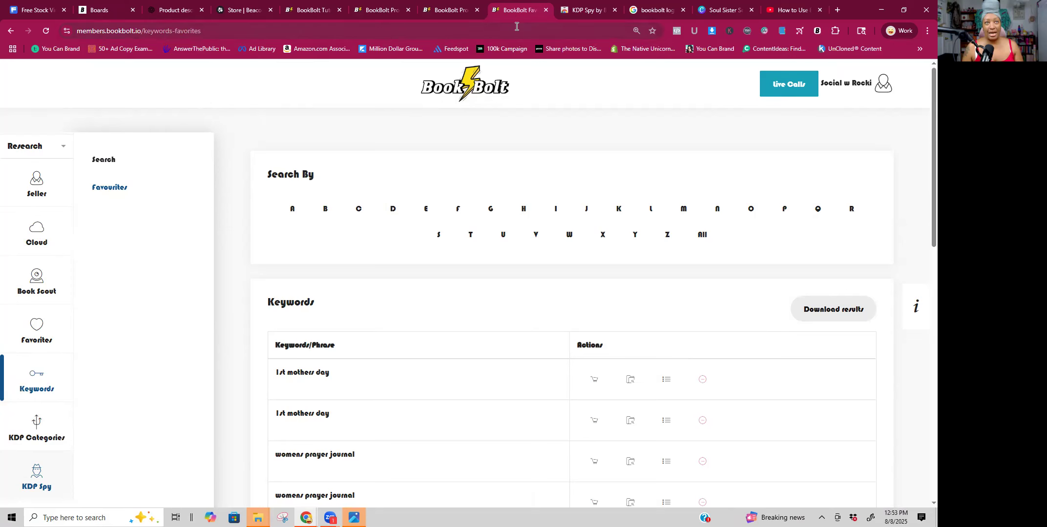
pyautogui.click(546, 10)
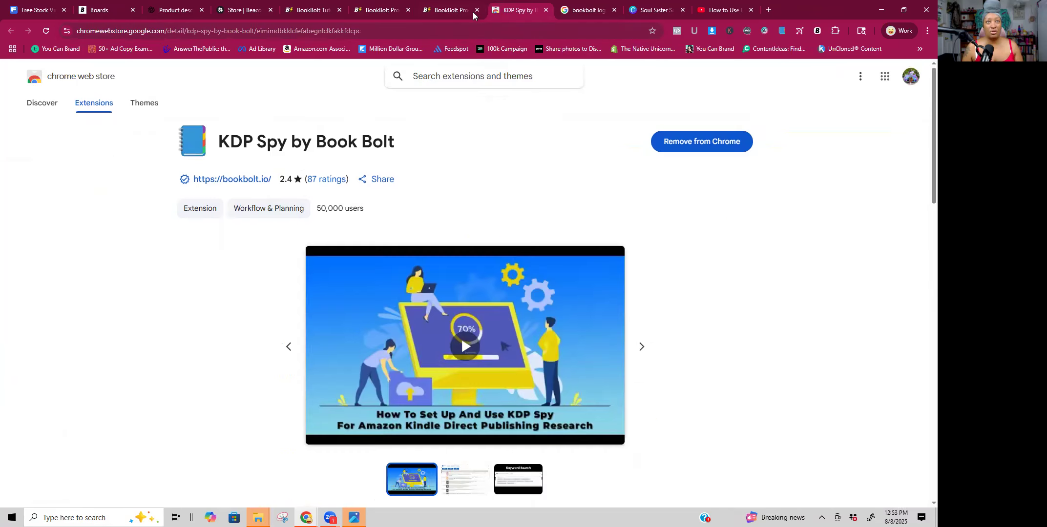
pyautogui.click(460, 11)
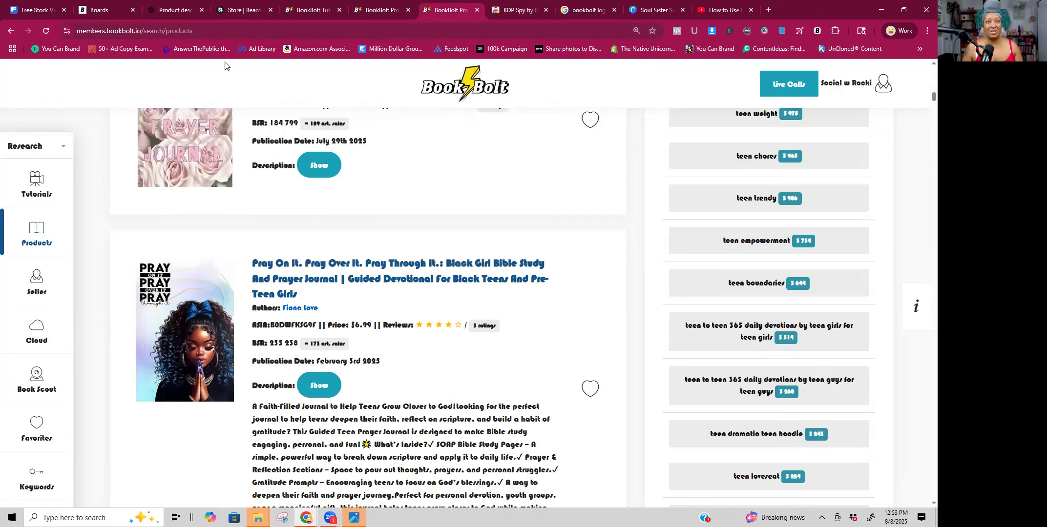
pyautogui.click(520, 10)
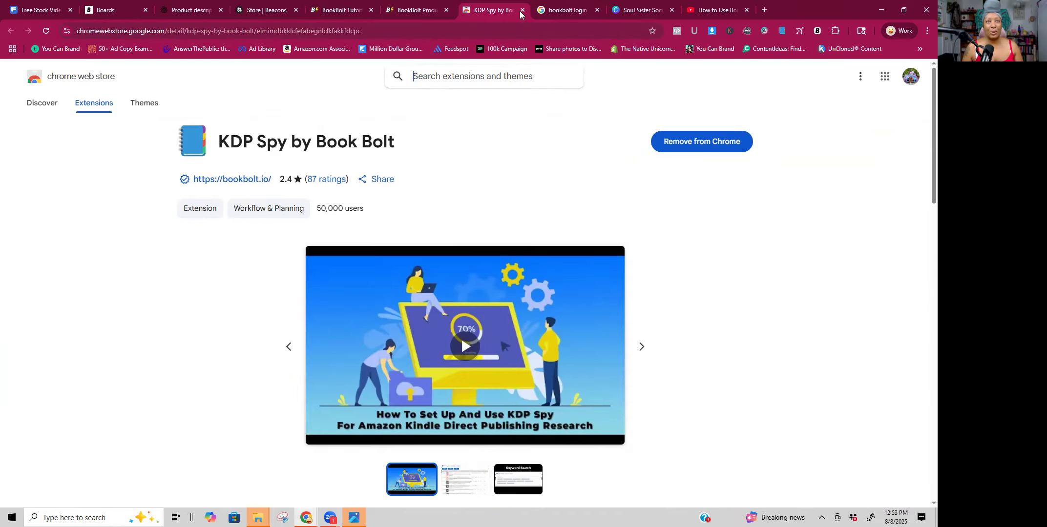
pyautogui.click(426, 11)
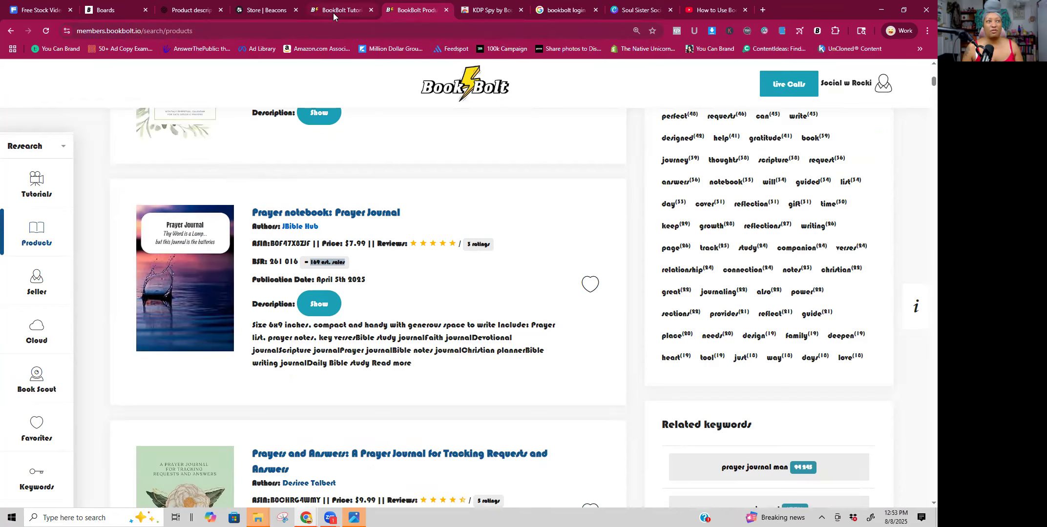
pyautogui.click(333, 13)
pyautogui.click(451, 9)
pyautogui.click(448, 9)
# Switch the members area from the Research tools to the Create tools and open BookBolt Studio
pyautogui.click(38, 149)
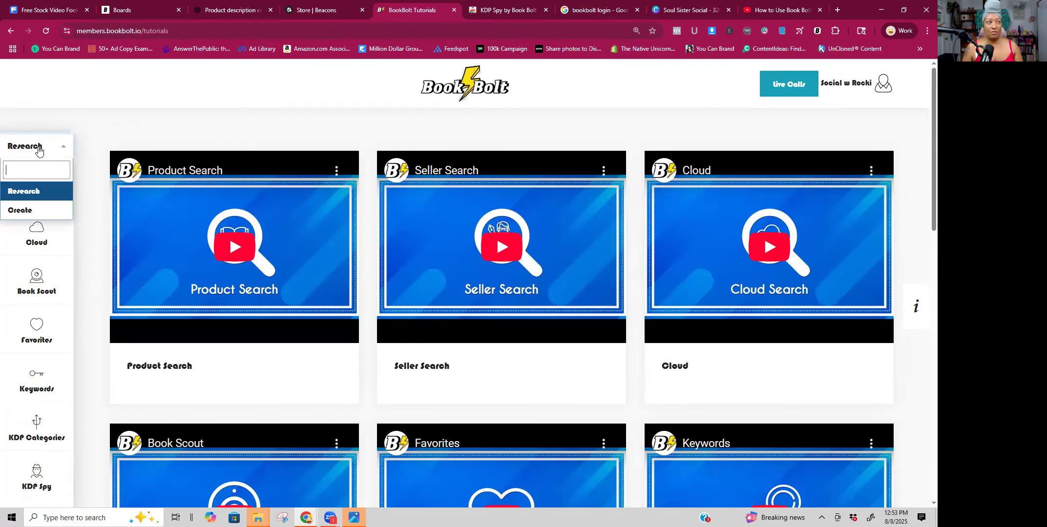
pyautogui.click(33, 217)
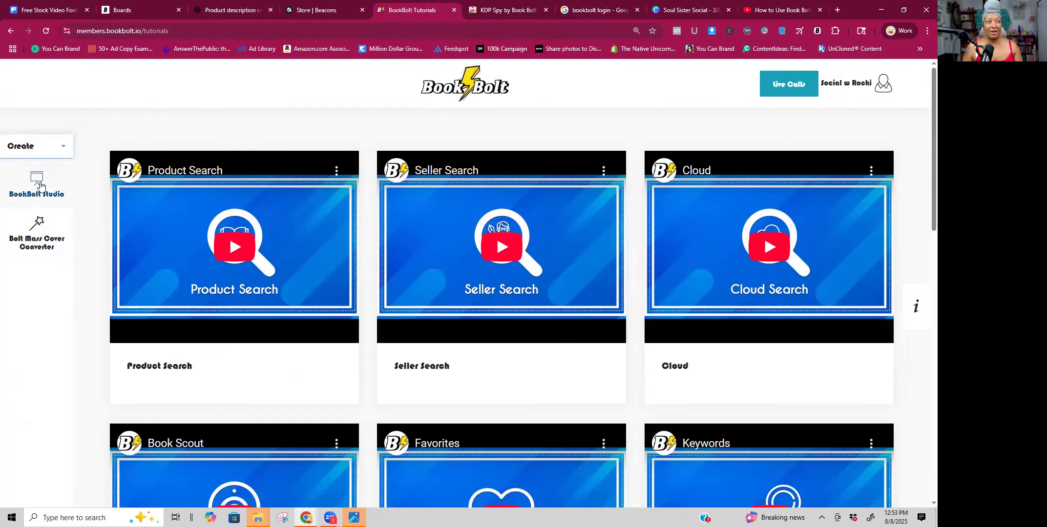
pyautogui.click(42, 195)
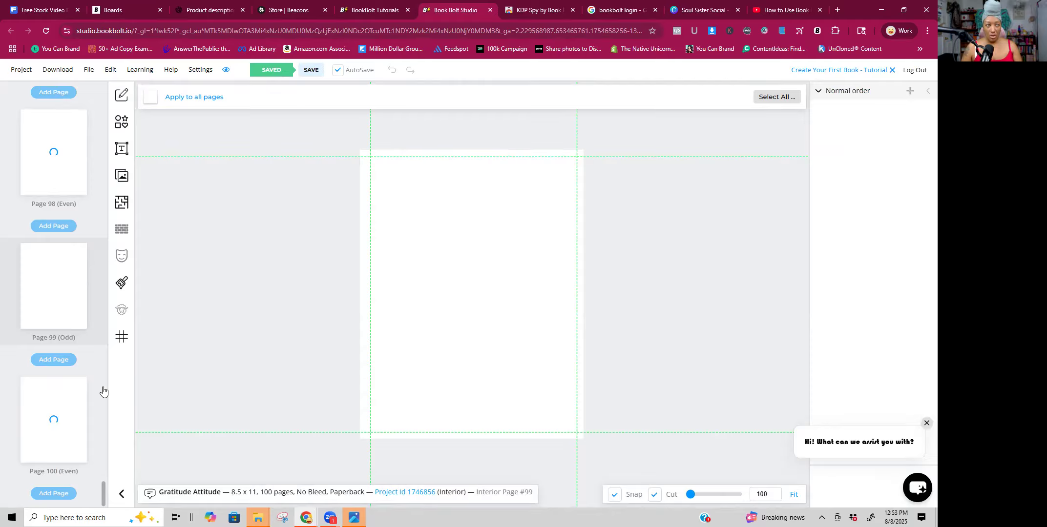
# Examine the Studio's project, download, file, learning and help options for the Gratitude Attitude project
pyautogui.click(22, 71)
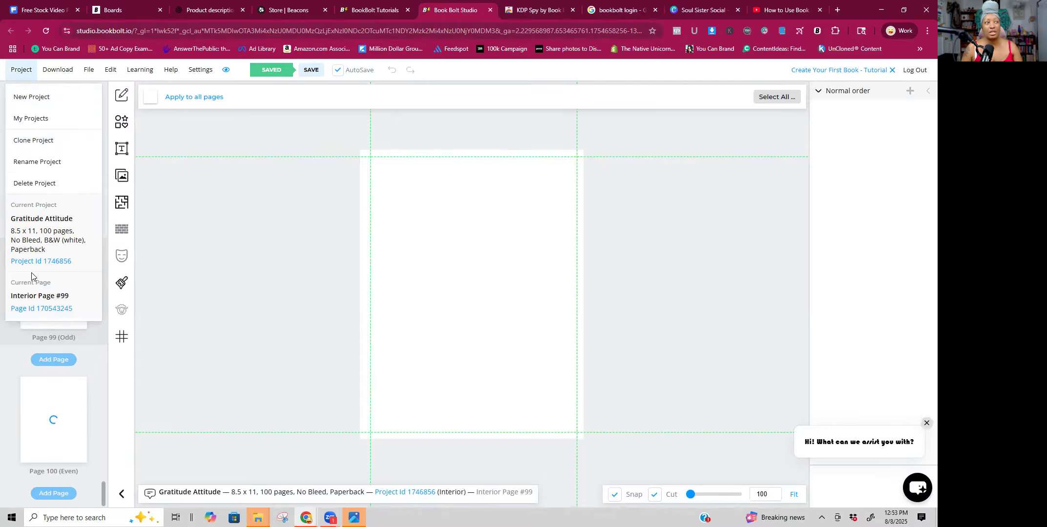
pyautogui.click(55, 71)
pyautogui.click(57, 74)
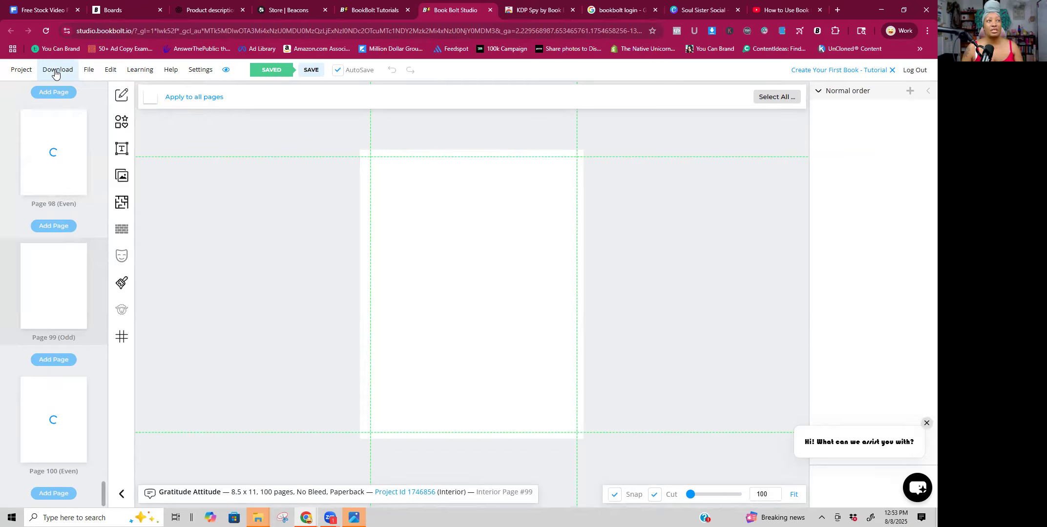
pyautogui.click(57, 75)
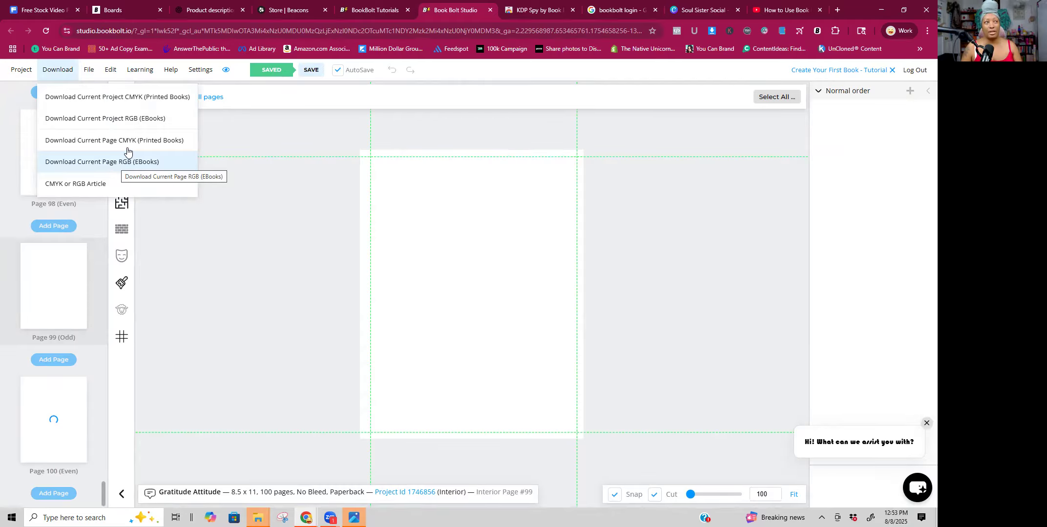
pyautogui.click(87, 73)
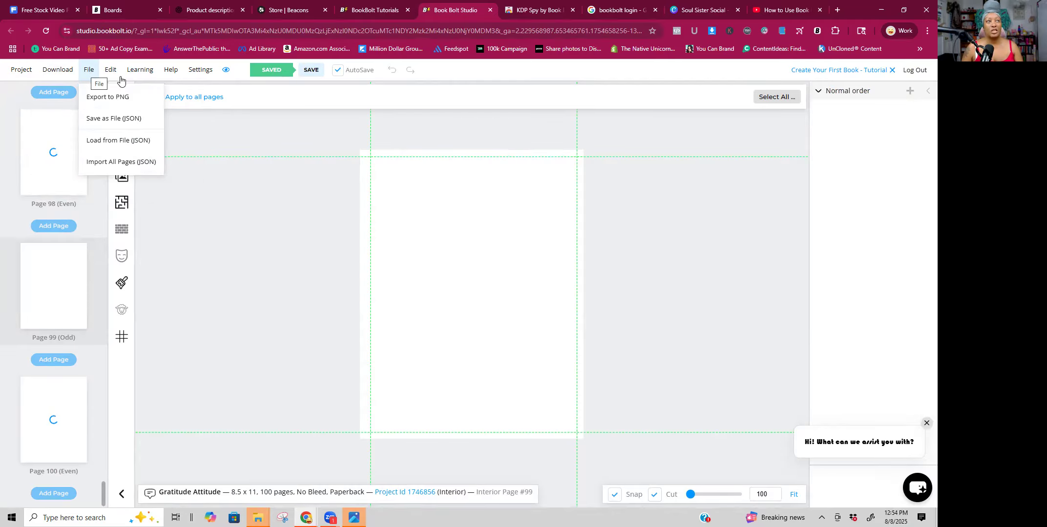
pyautogui.click(140, 73)
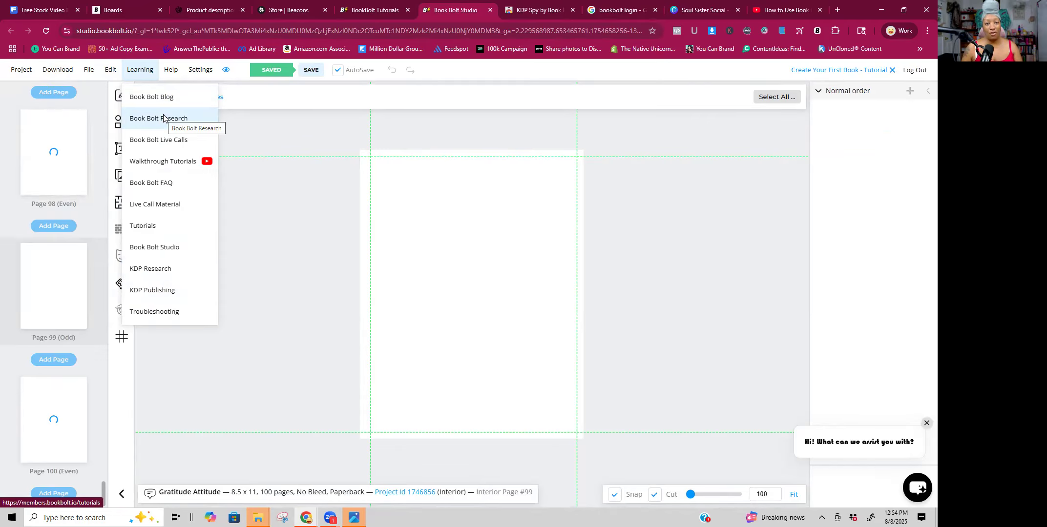
pyautogui.click(170, 72)
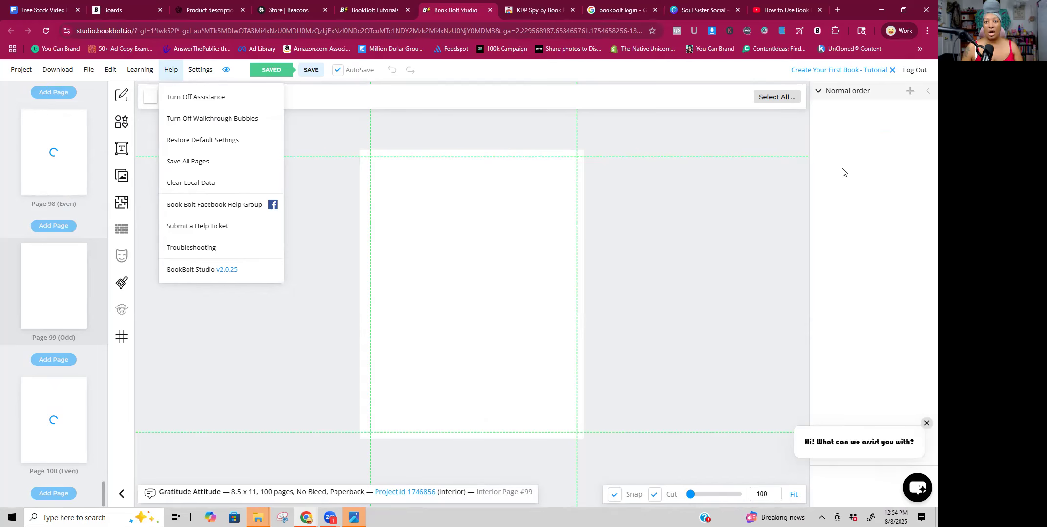
# Open the Bolt Mass Cover Converter from the members area, close it, and go to the product search page
pyautogui.click(381, 10)
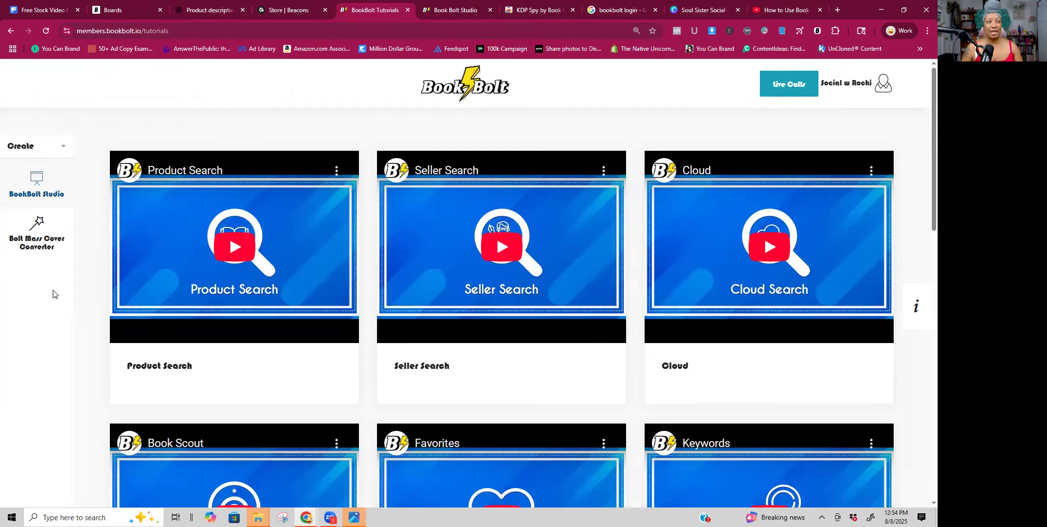
pyautogui.click(37, 239)
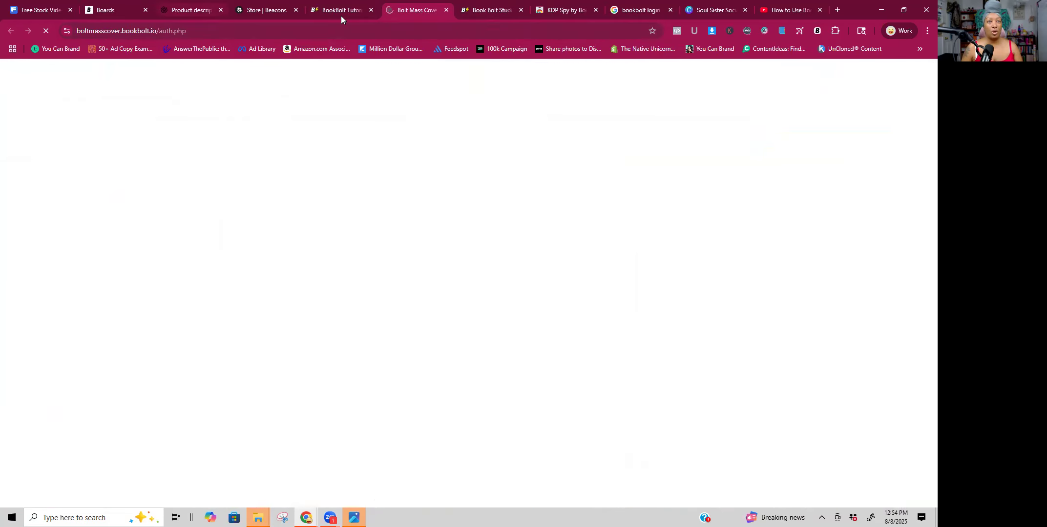
pyautogui.click(446, 10)
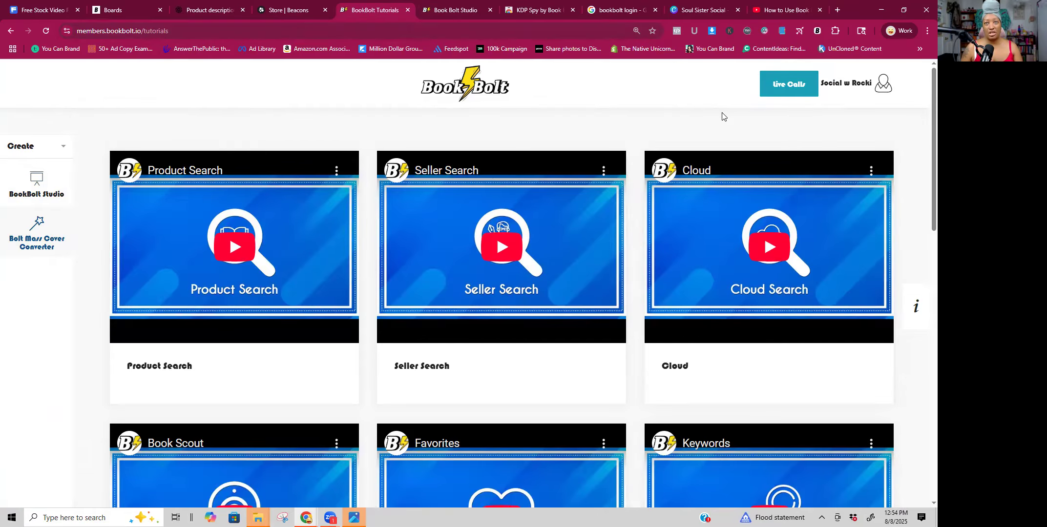
pyautogui.click(475, 88)
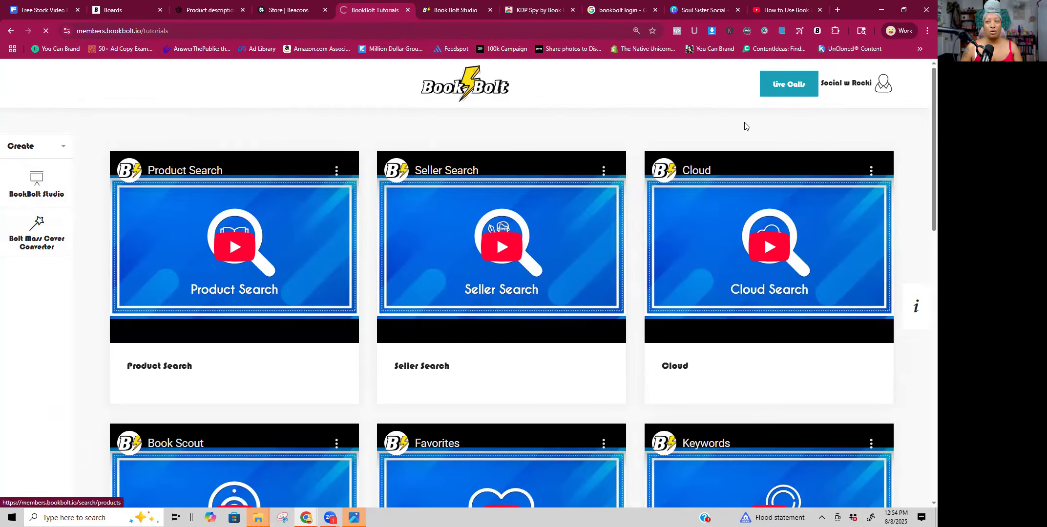